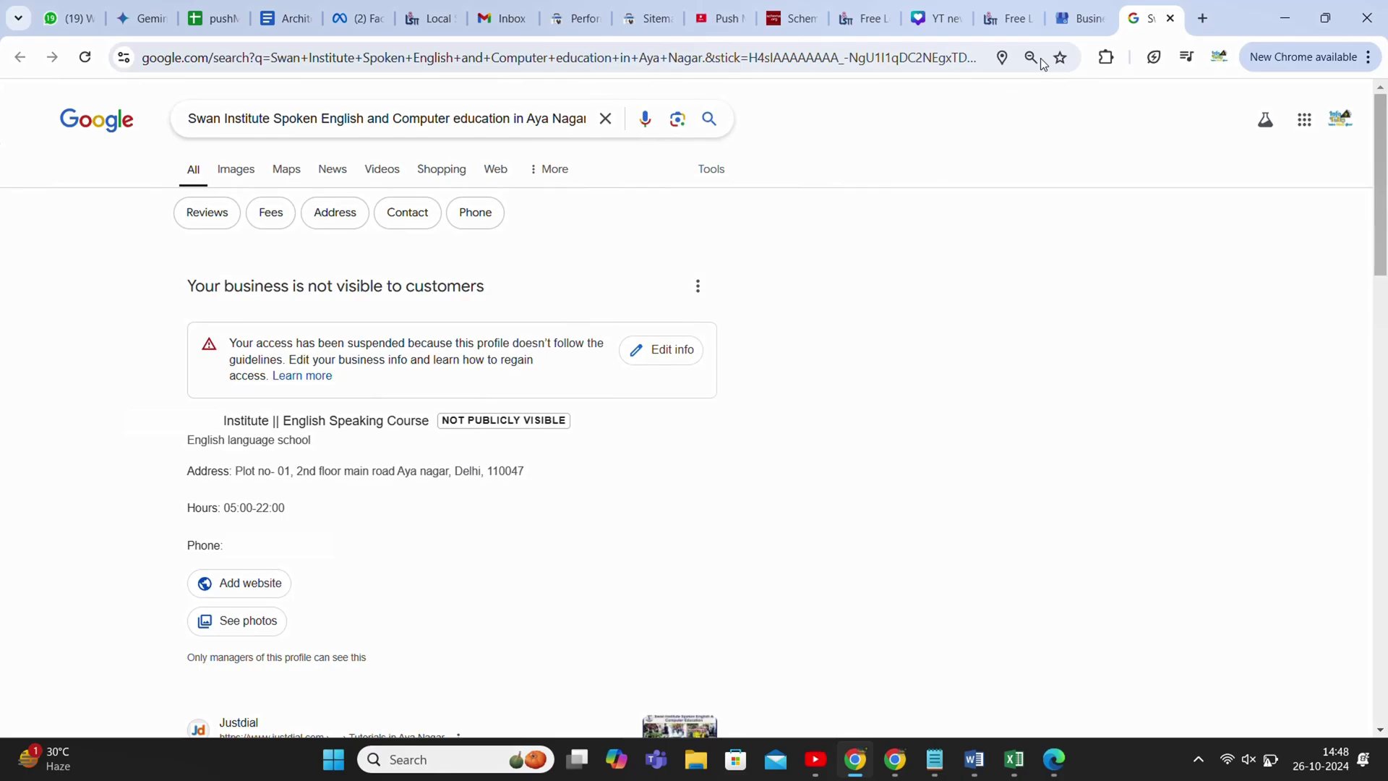
- Open the suspended English Speaking Course profile from the GBP Growth Manager locations list
{"action": "mouse_move", "coordinate": [868, 5]}
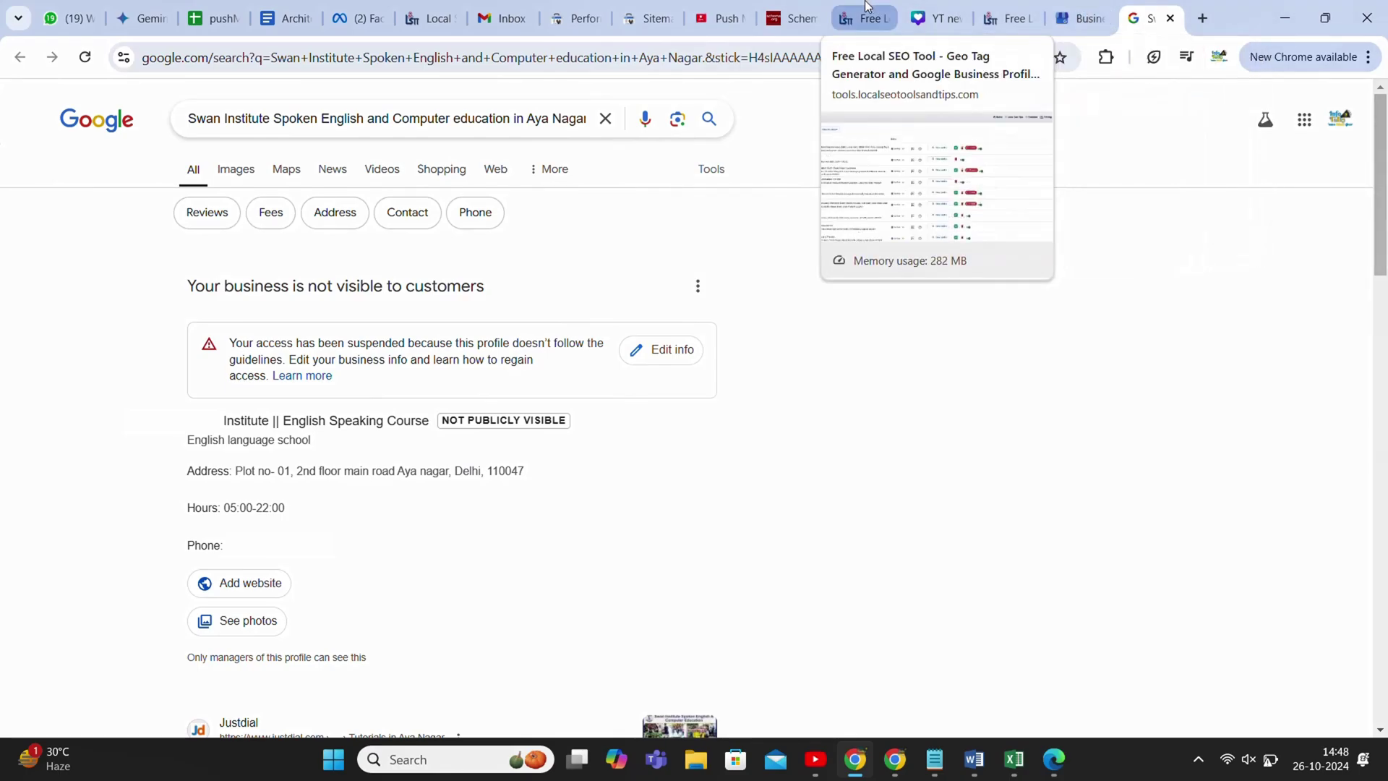
{"action": "left_click", "coordinate": [990, 18]}
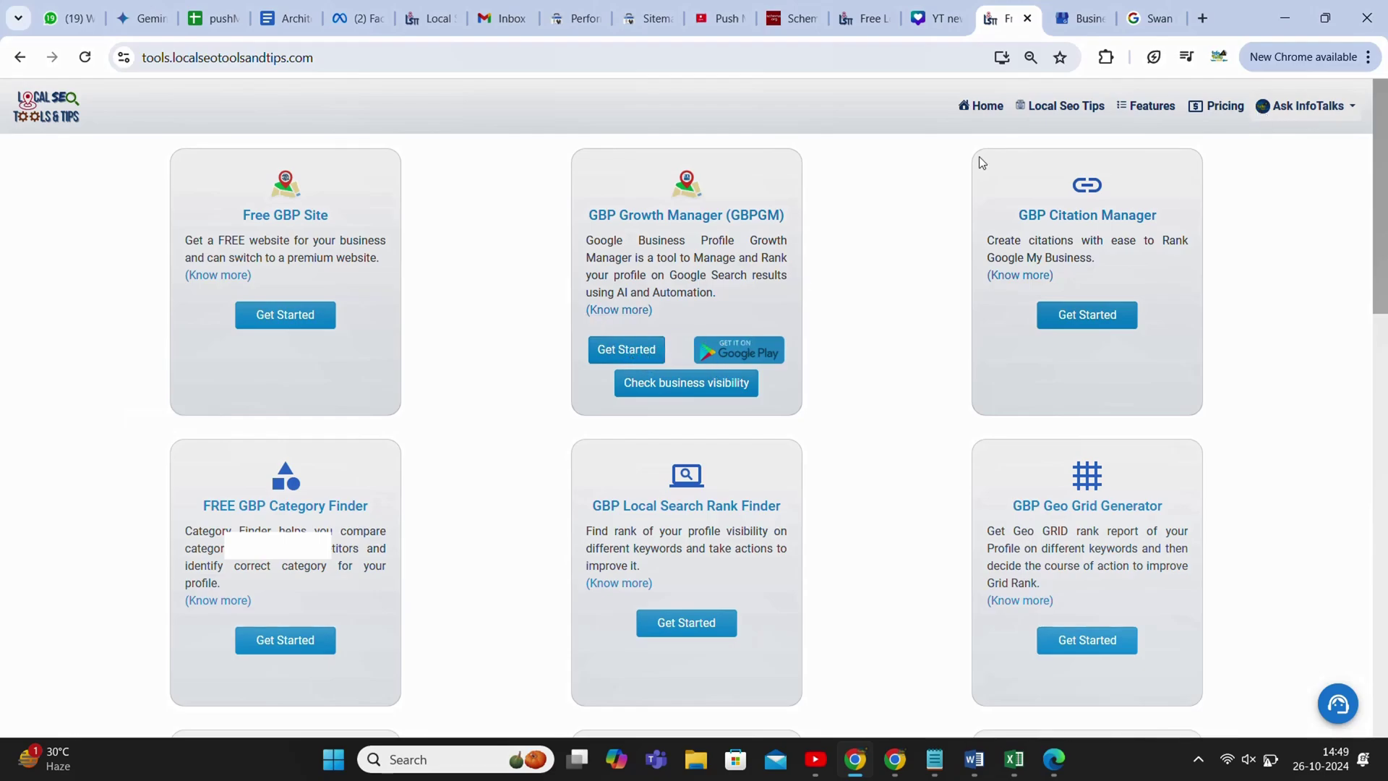
{"action": "left_click", "coordinate": [856, 20]}
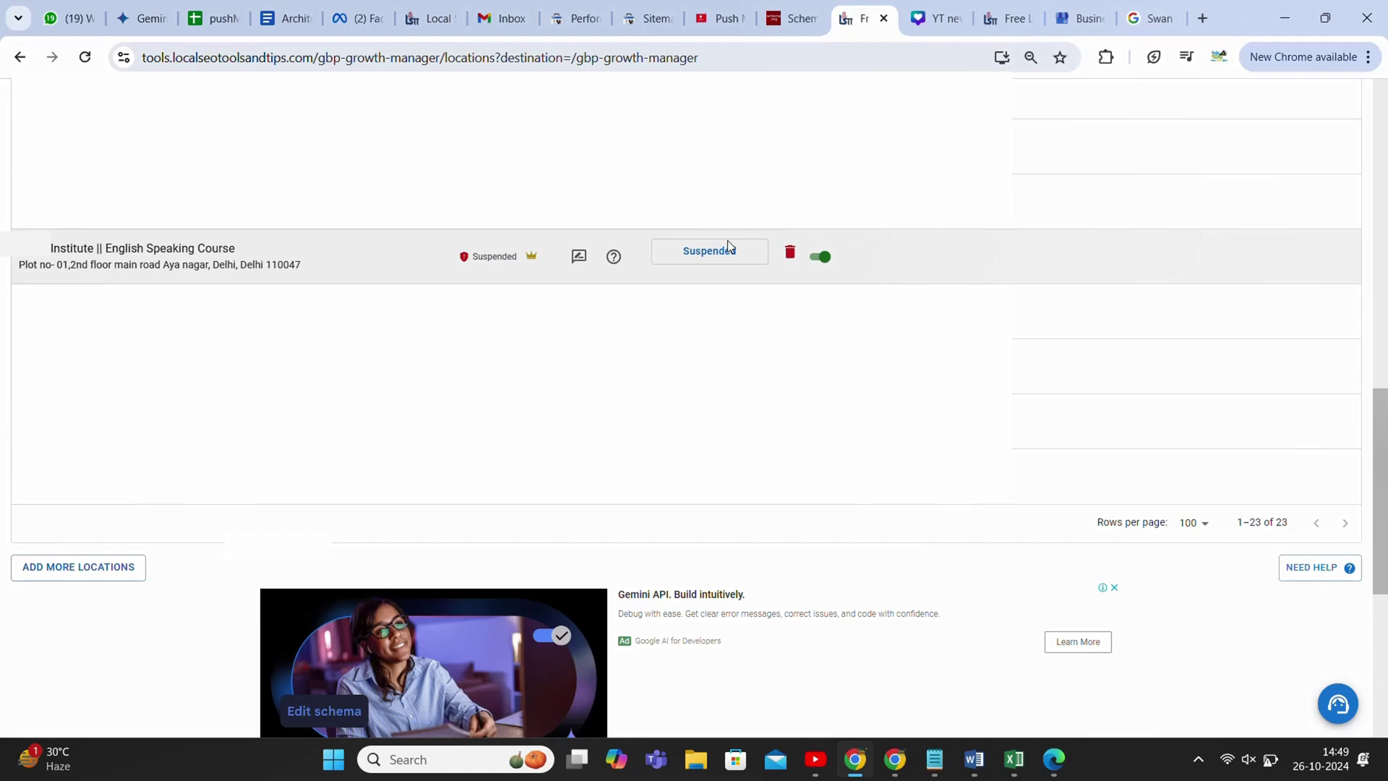
{"action": "left_click_drag", "start_coordinate": [522, 258], "coordinate": [2, 230]}
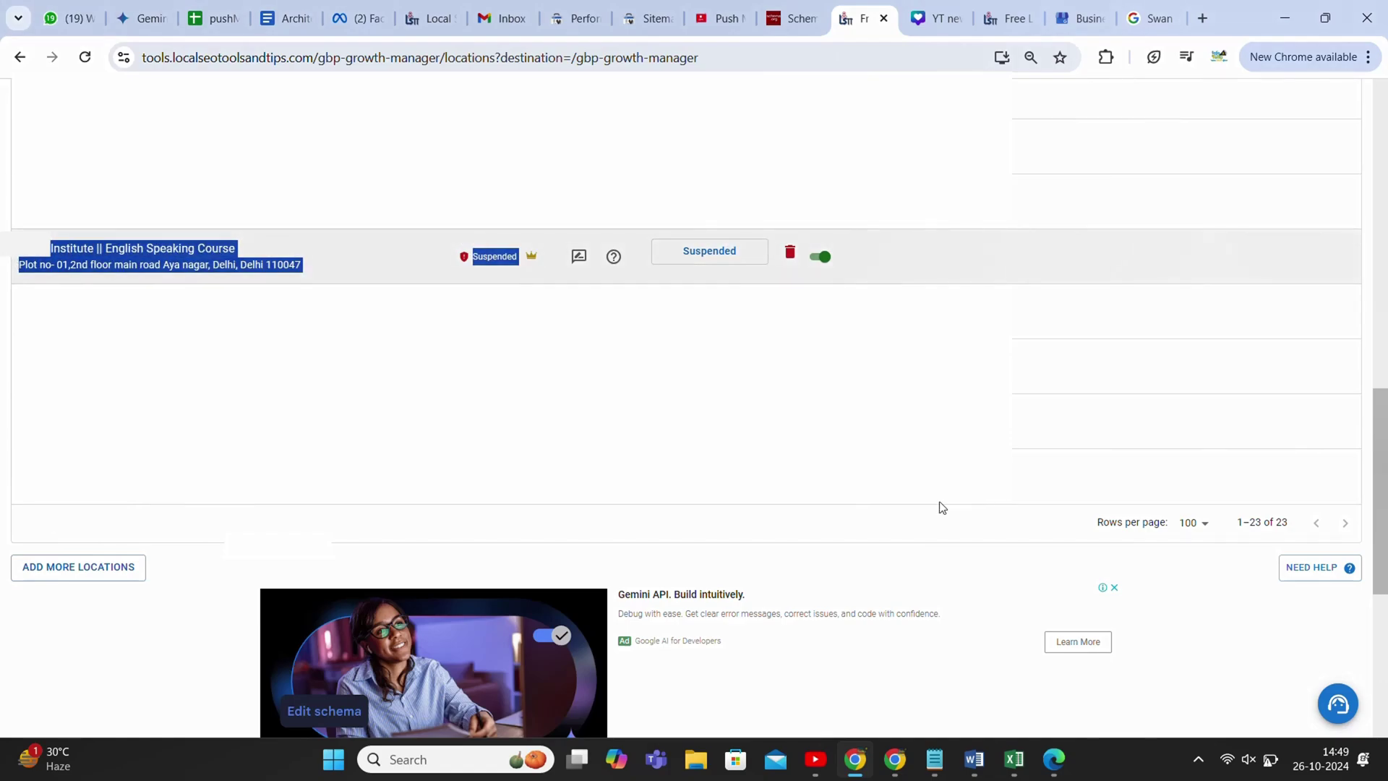
{"action": "key", "text": "space"}
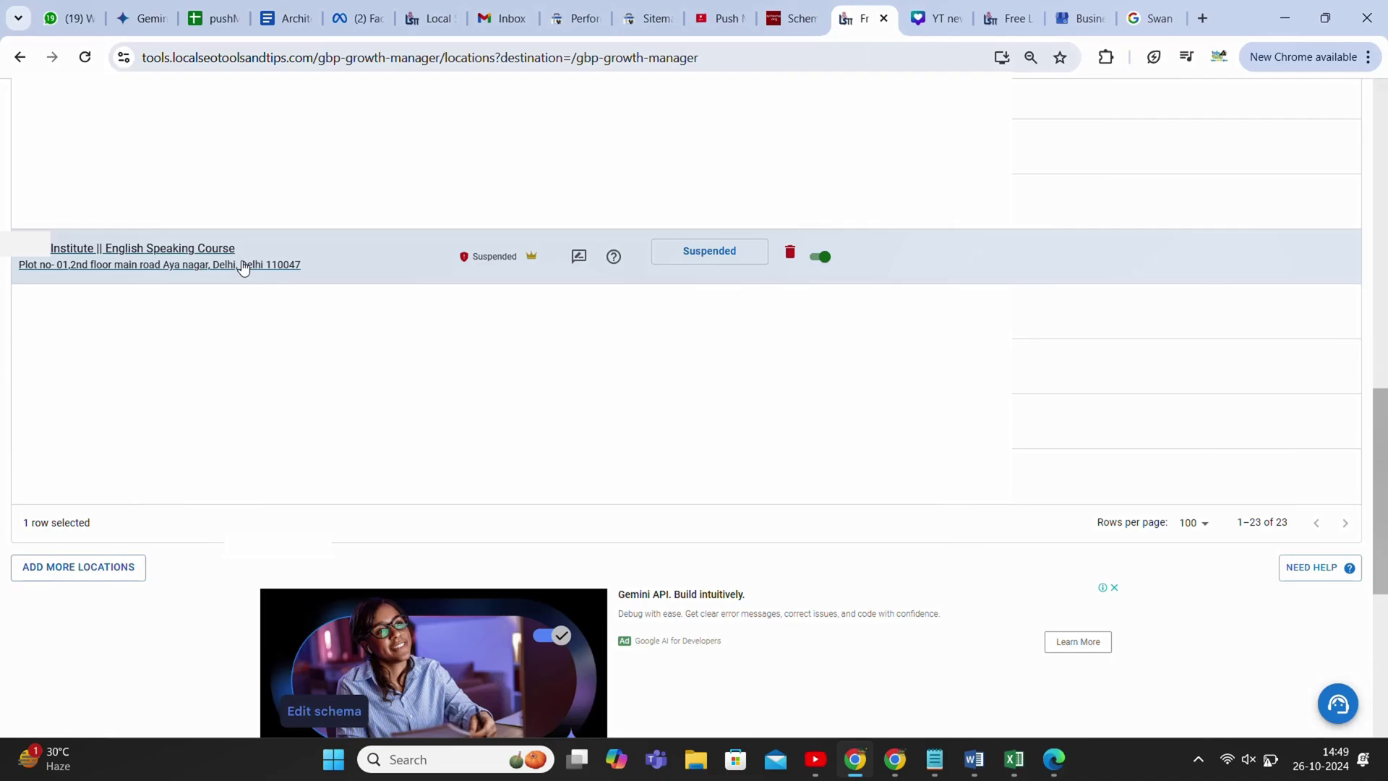
{"action": "left_click", "coordinate": [190, 267]}
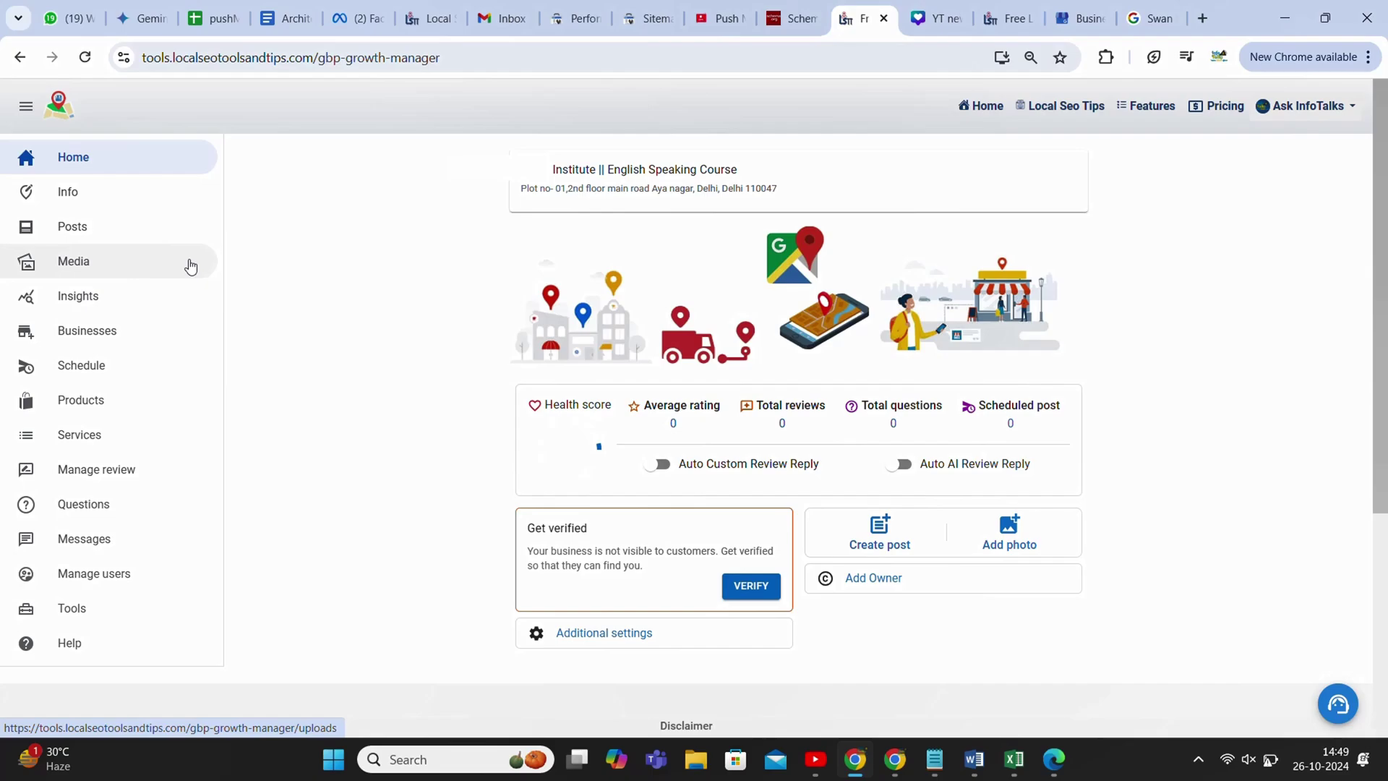
- Open the Suspension Remover tool and start the profile audit, agreeing to spend 1000 tokens
{"action": "left_click", "coordinate": [94, 623]}
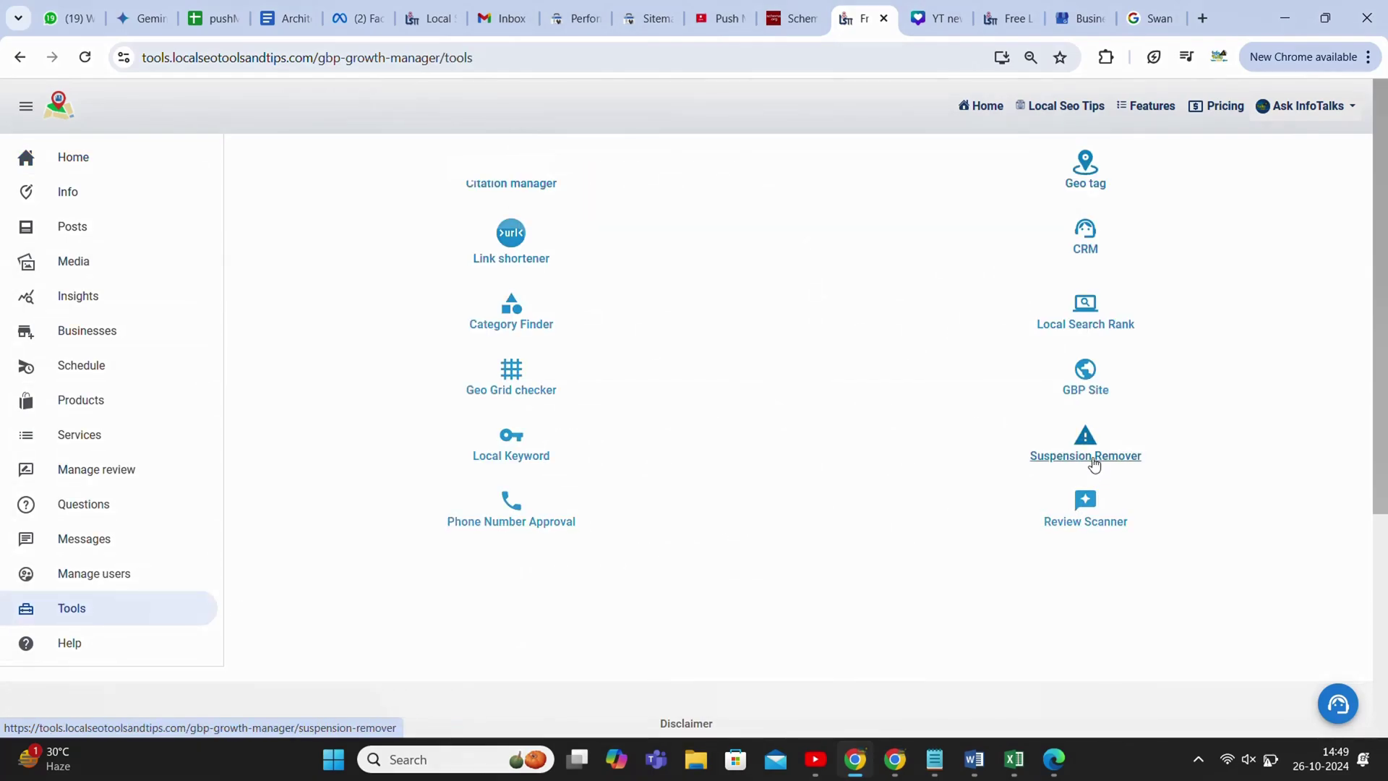
{"action": "left_click", "coordinate": [1095, 465]}
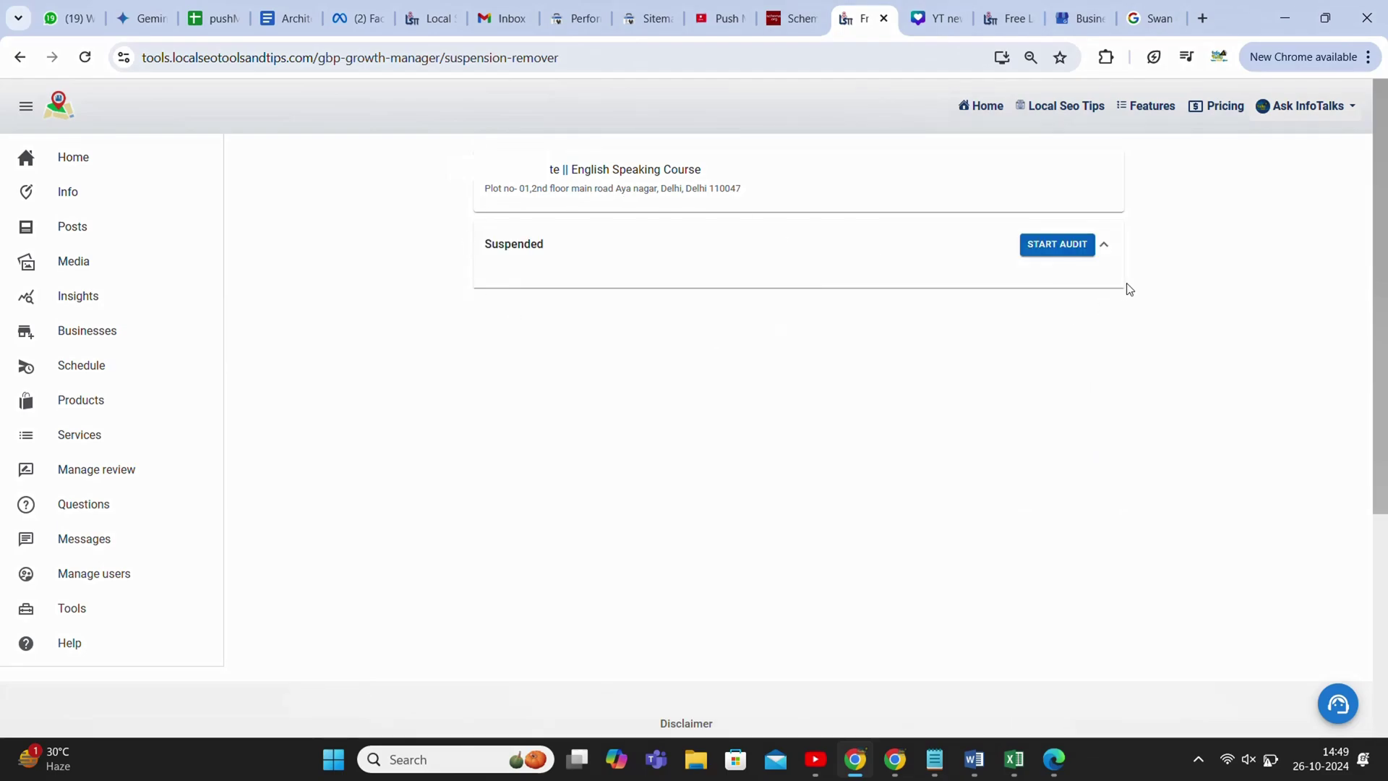
{"action": "left_click", "coordinate": [1106, 246]}
{"action": "left_click", "coordinate": [1106, 247]}
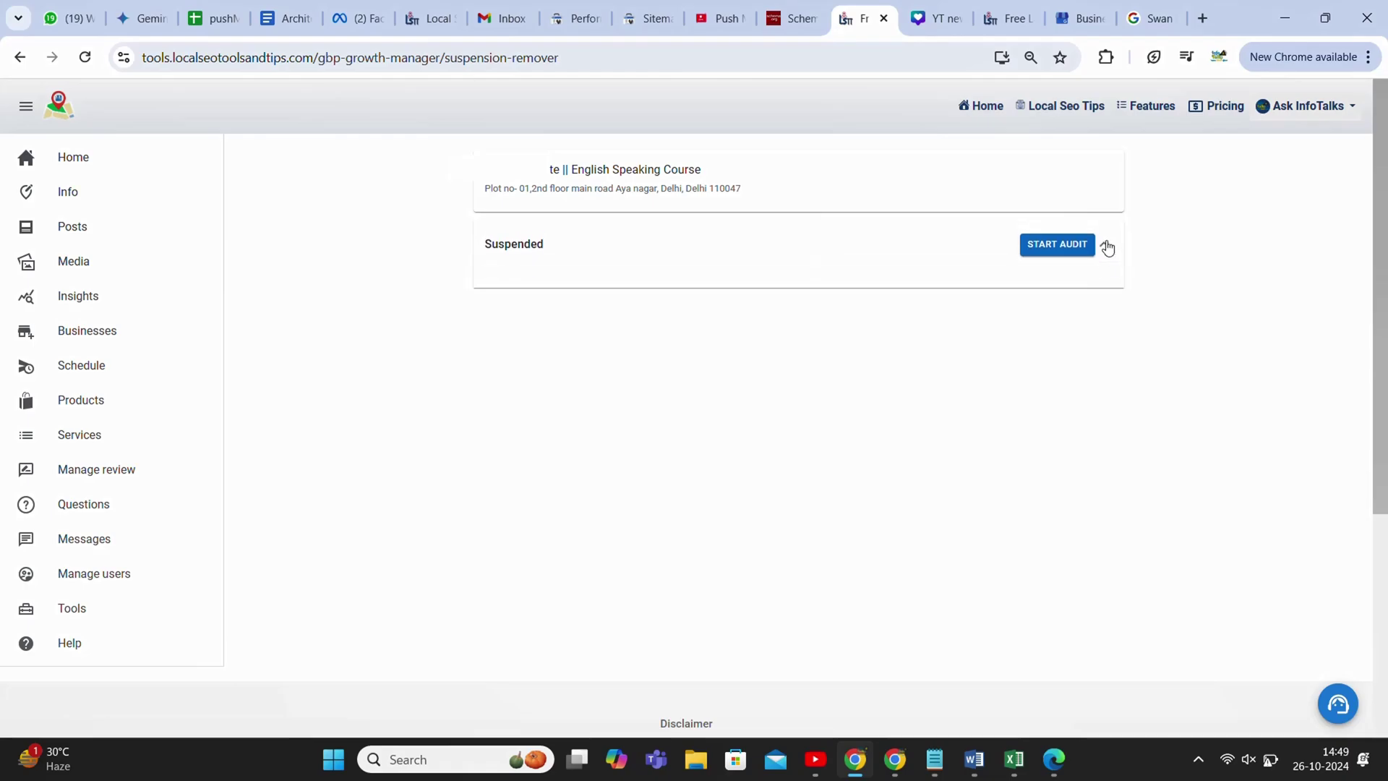
{"action": "left_click", "coordinate": [1052, 248]}
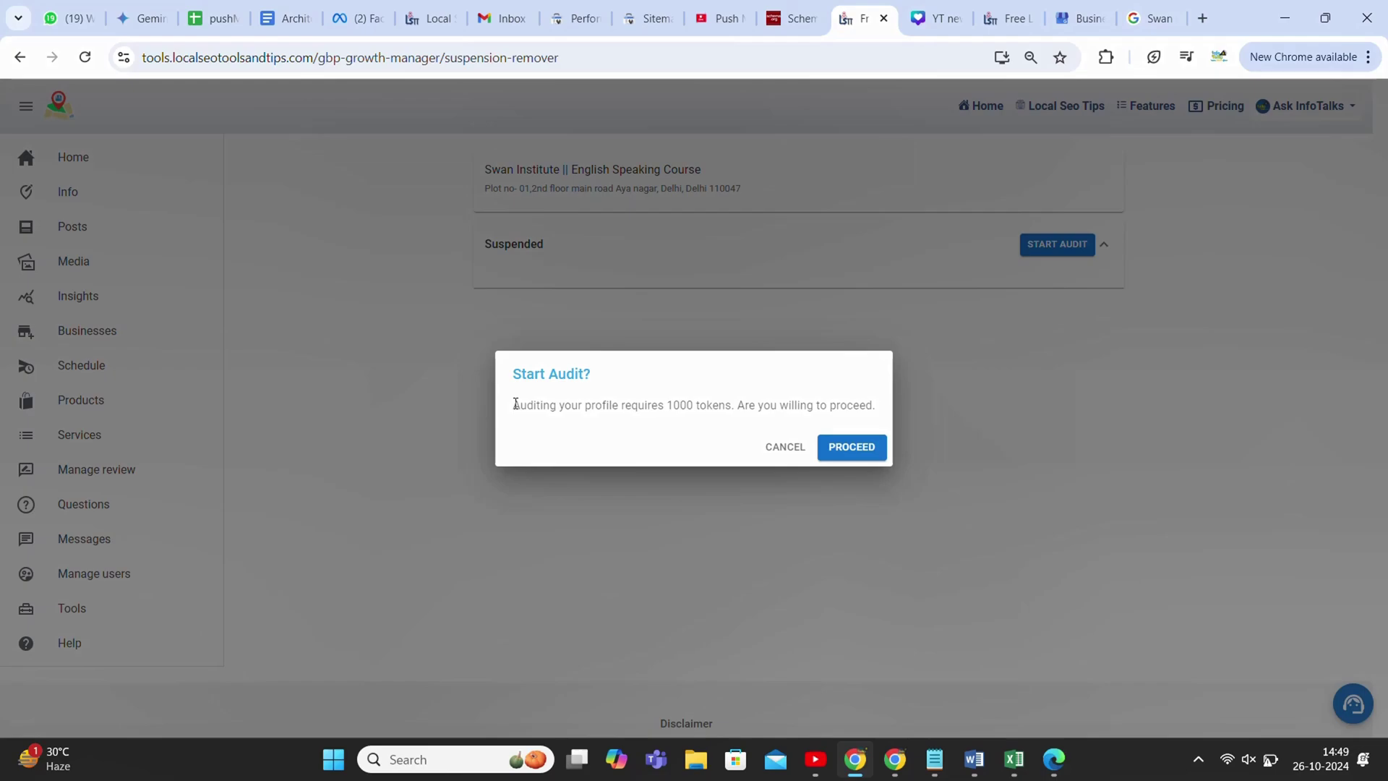
{"action": "left_click_drag", "start_coordinate": [515, 403], "coordinate": [878, 402]}
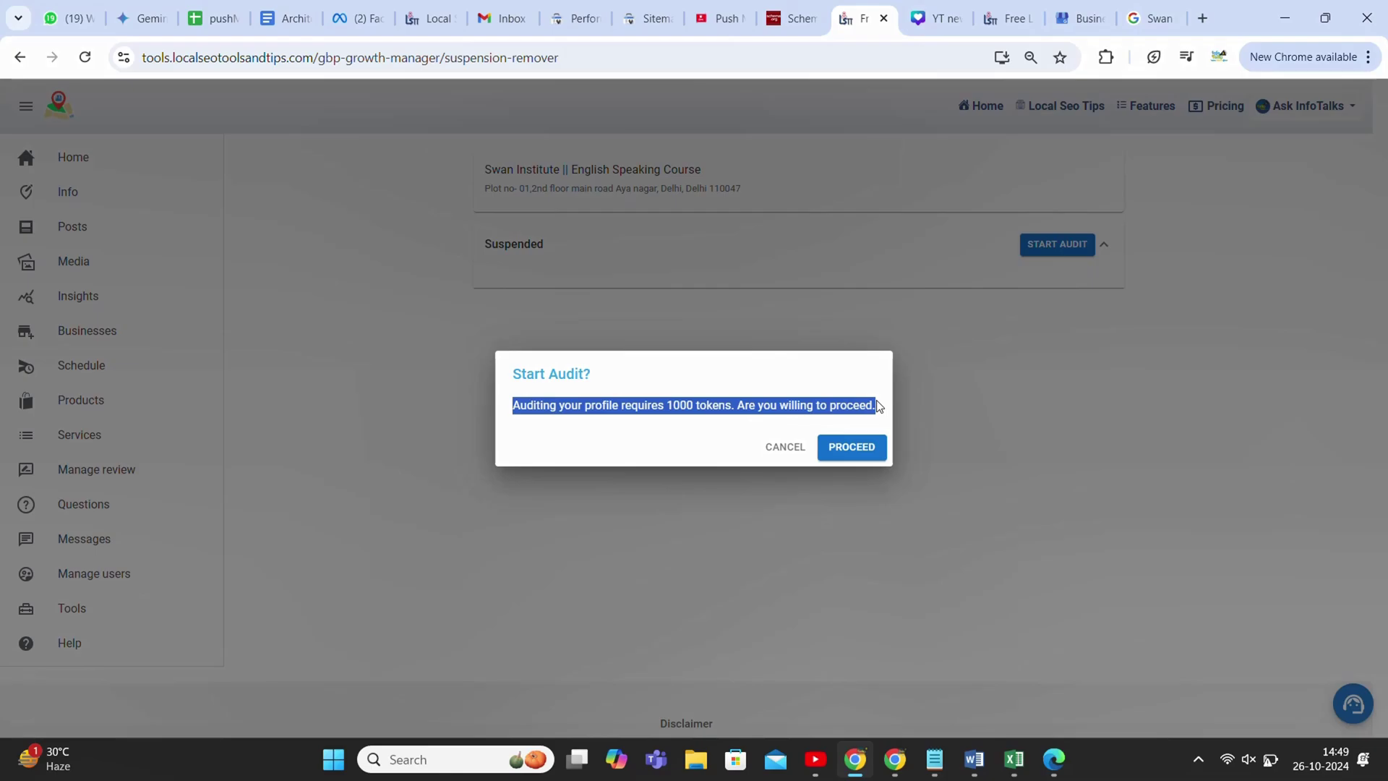
{"action": "left_click", "coordinate": [858, 453]}
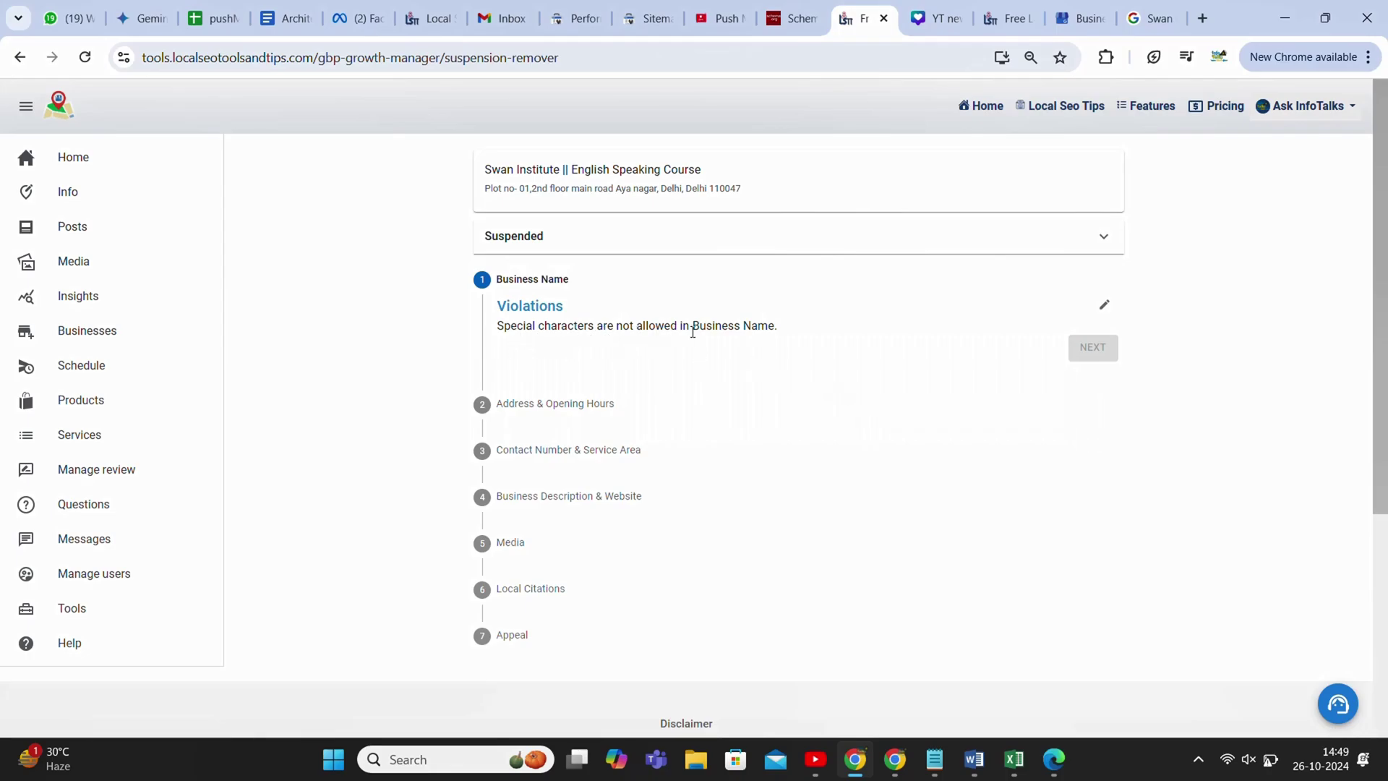
- Fix the business name violation by shortening the name to "Swan Institute" and applying it
{"action": "left_click_drag", "start_coordinate": [496, 327], "coordinate": [781, 326]}
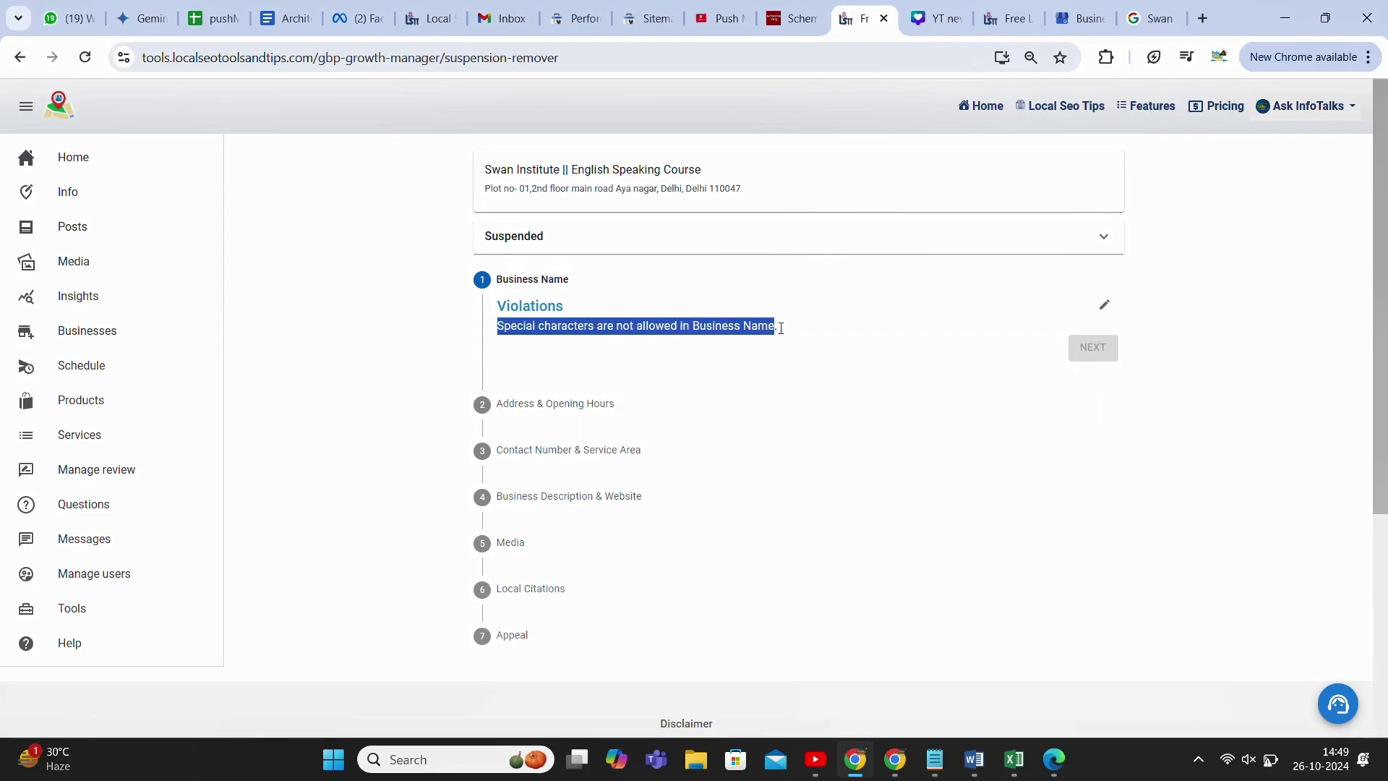
{"action": "left_click", "coordinate": [1105, 307]}
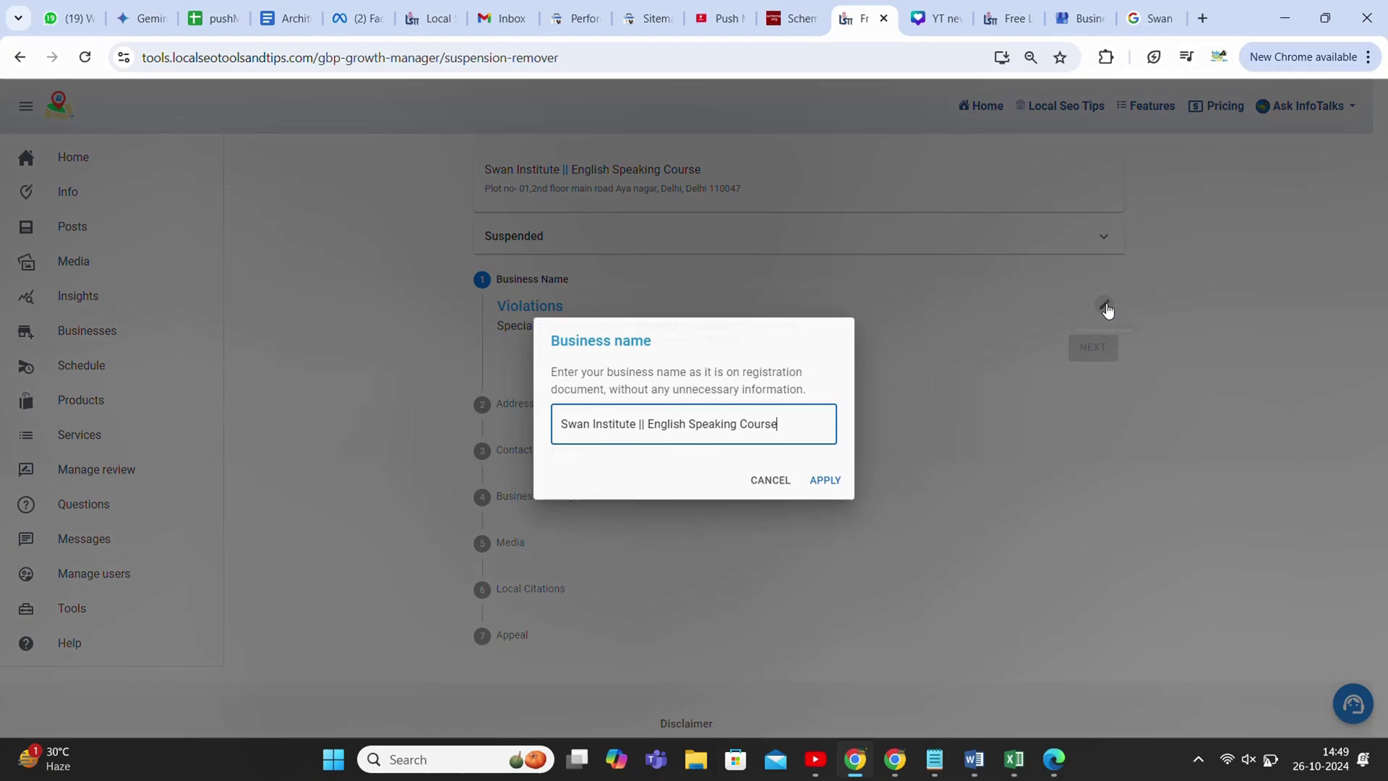
{"action": "left_click_drag", "start_coordinate": [641, 424], "coordinate": [841, 416]}
{"action": "key", "text": "BackSpace"}
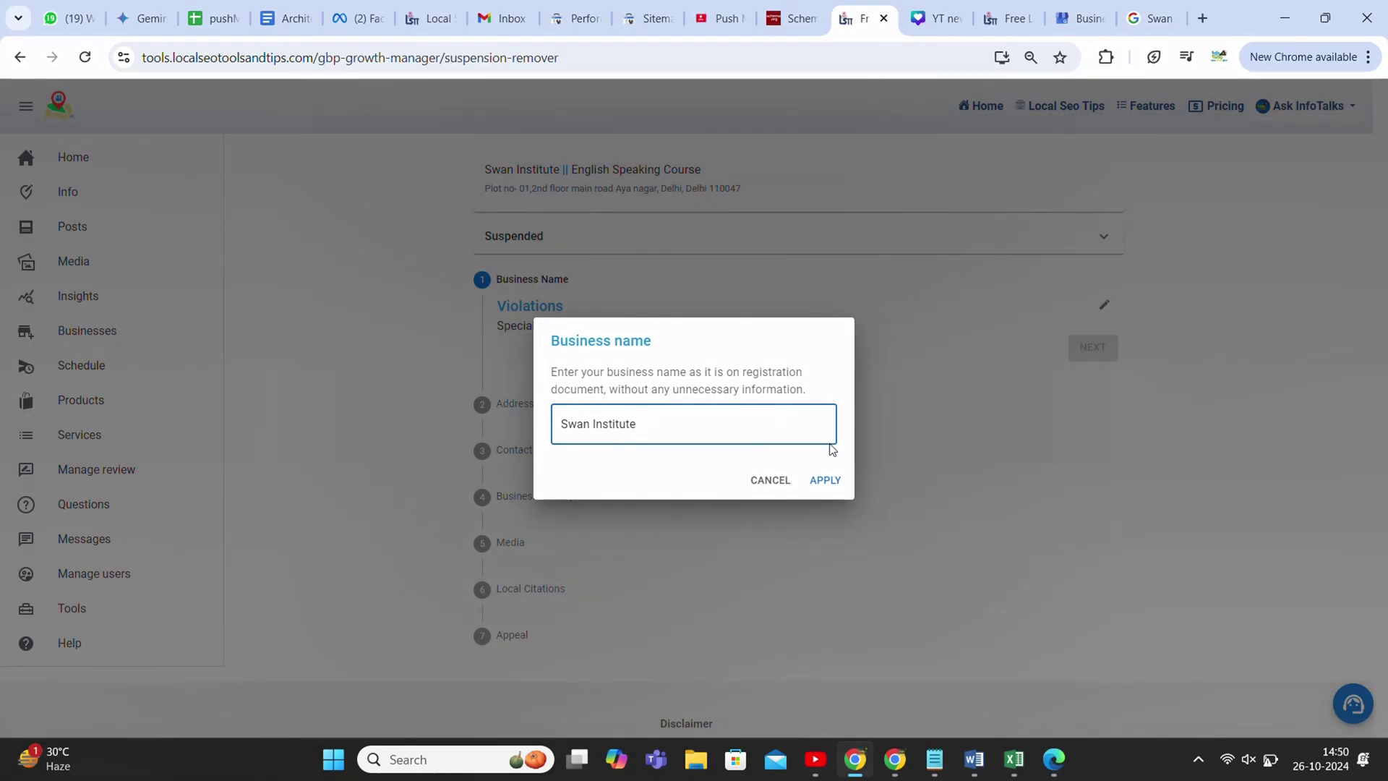
{"action": "left_click", "coordinate": [827, 484]}
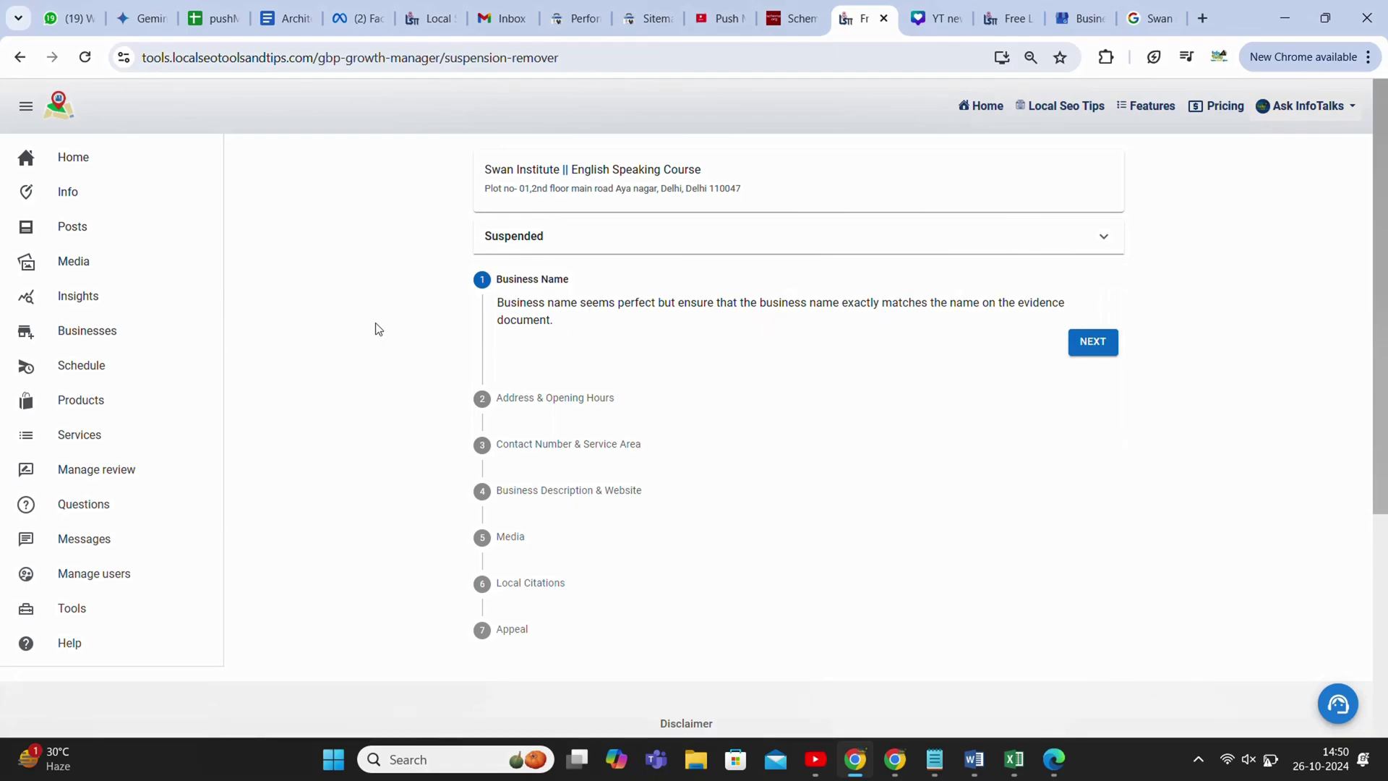
- Reload the audit page and advance through Business Name, Address & Opening Hours and Contact Number & Service Area to Business Description & Website
{"action": "left_click", "coordinate": [76, 65]}
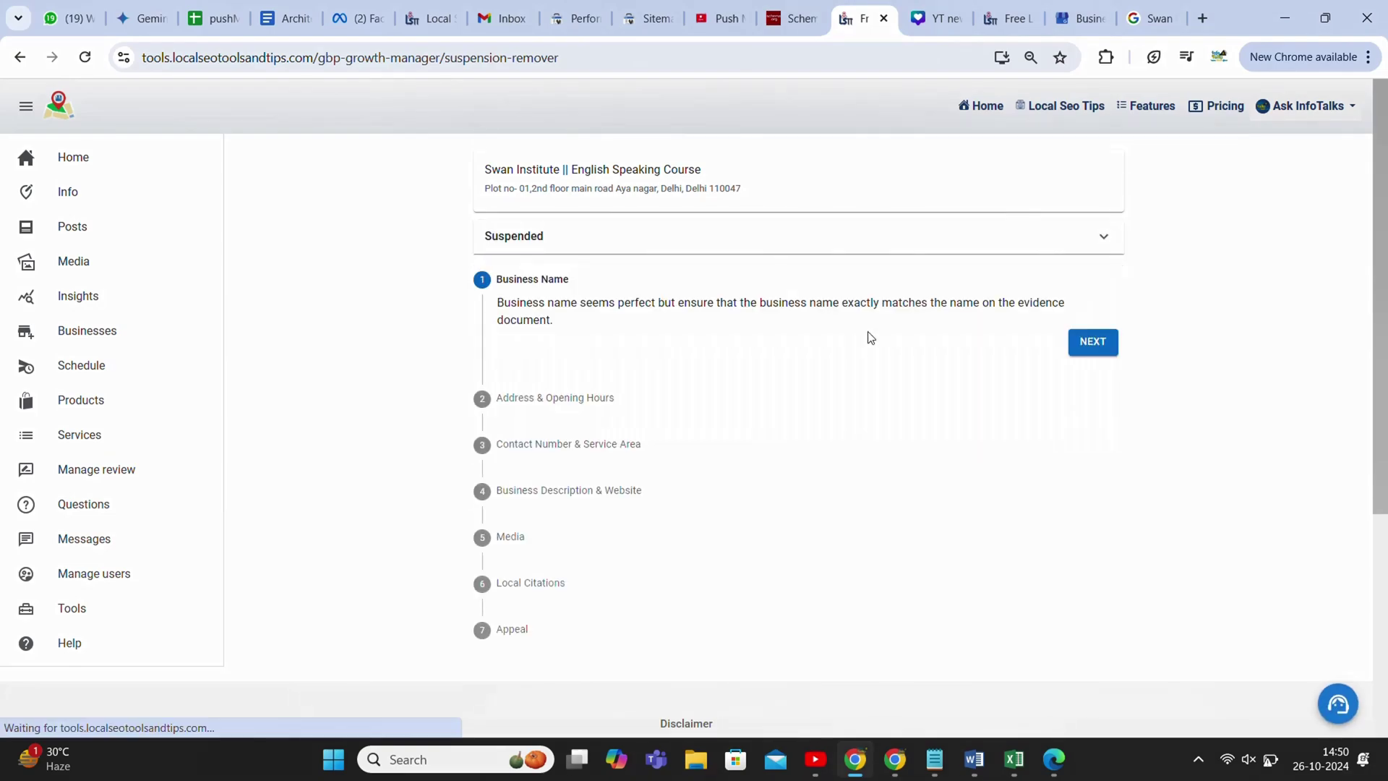
{"action": "left_click_drag", "start_coordinate": [840, 304], "coordinate": [1052, 304]}
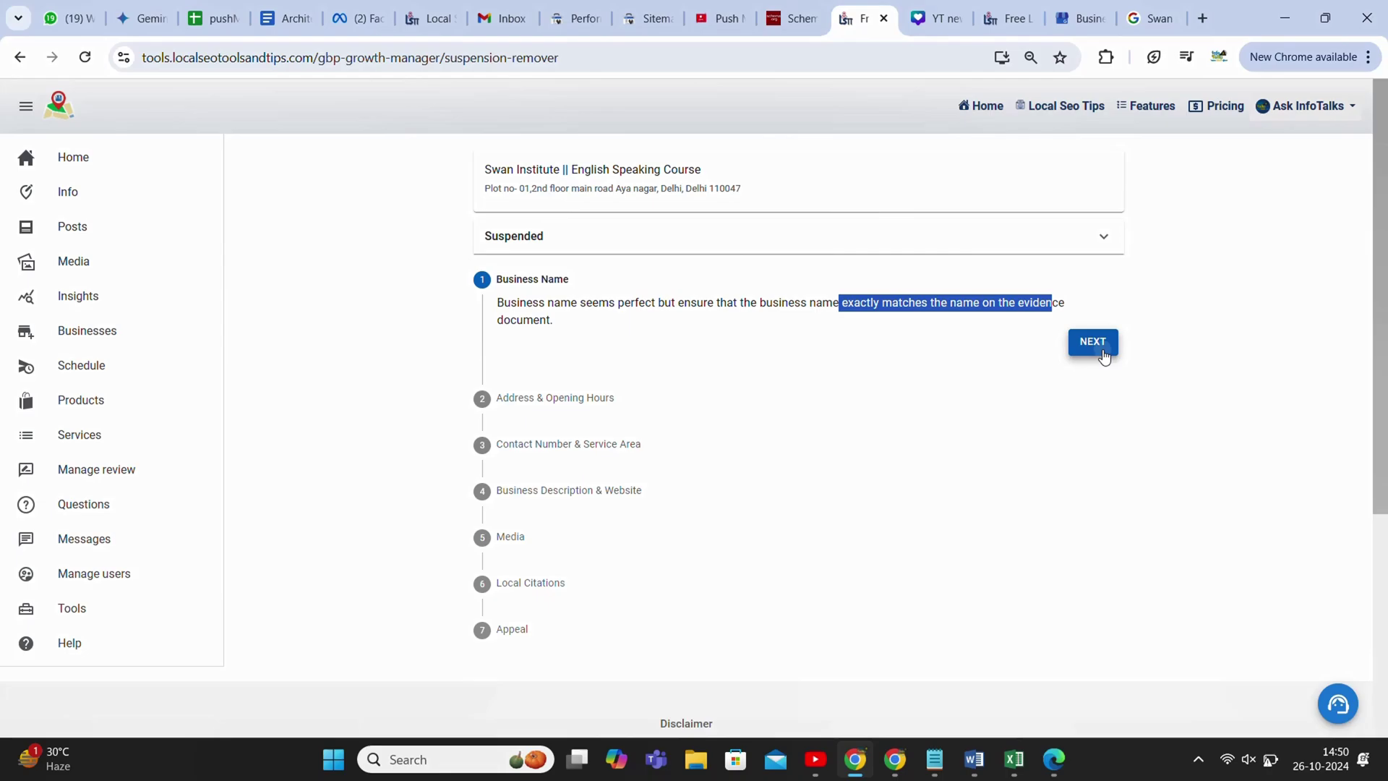
{"action": "left_click", "coordinate": [1102, 350]}
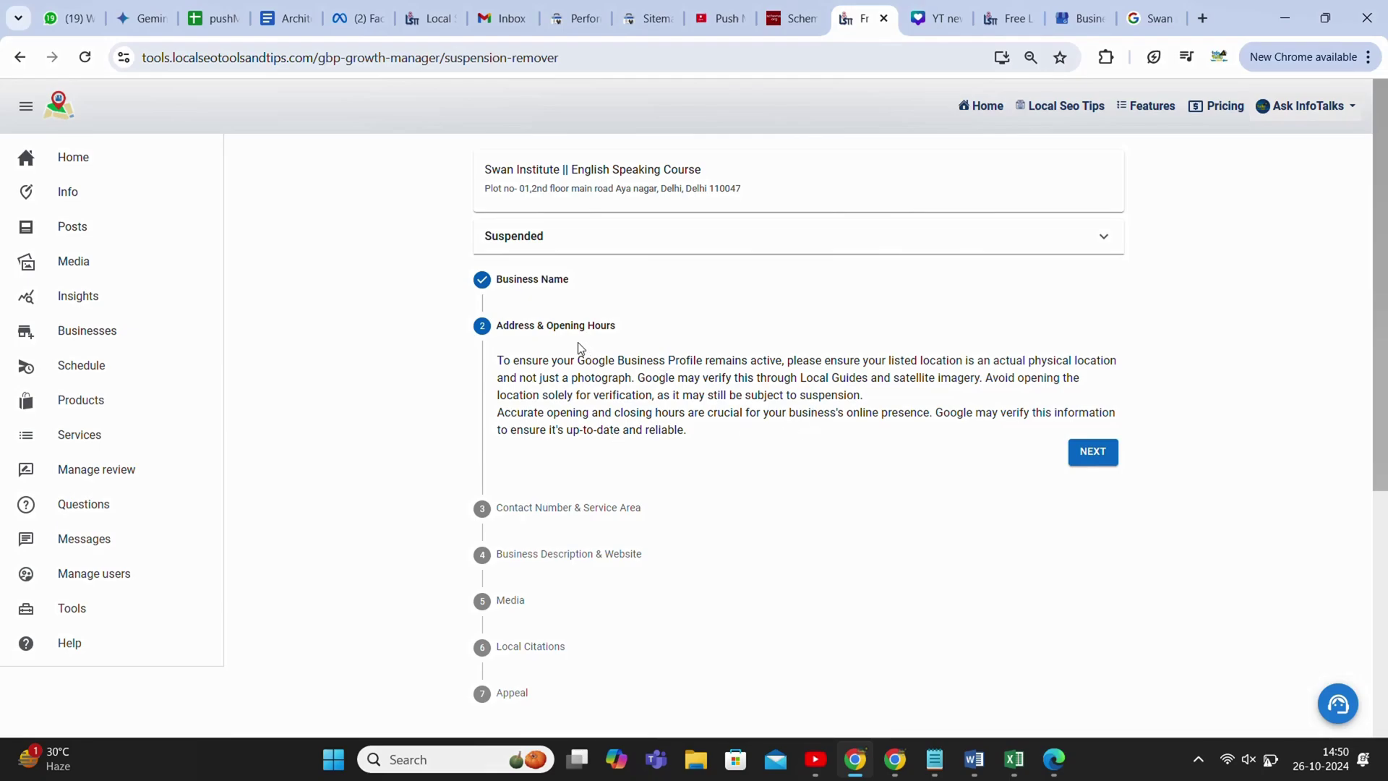
{"action": "left_click", "coordinate": [1095, 463]}
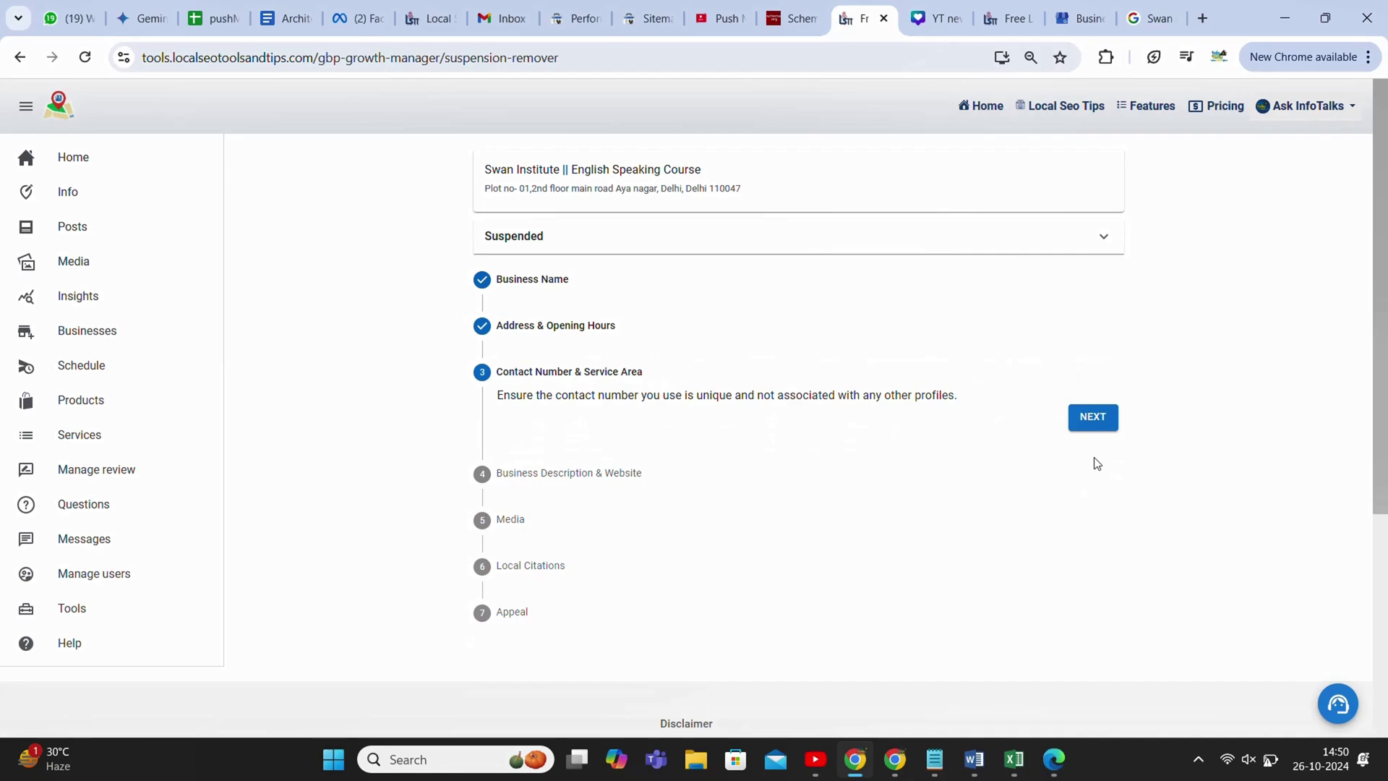
{"action": "left_click_drag", "start_coordinate": [629, 397], "coordinate": [445, 396]}
{"action": "left_click", "coordinate": [964, 409]}
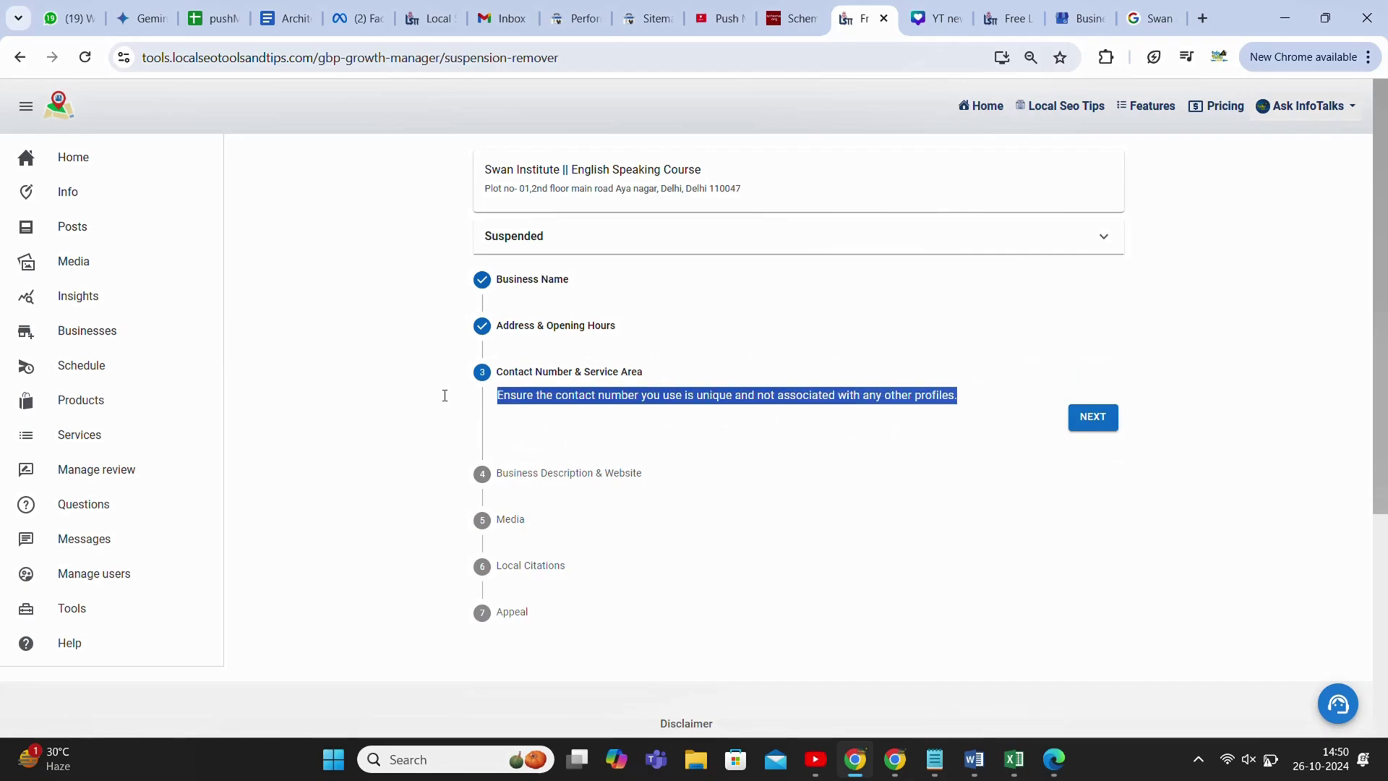
{"action": "left_click", "coordinate": [1096, 419]}
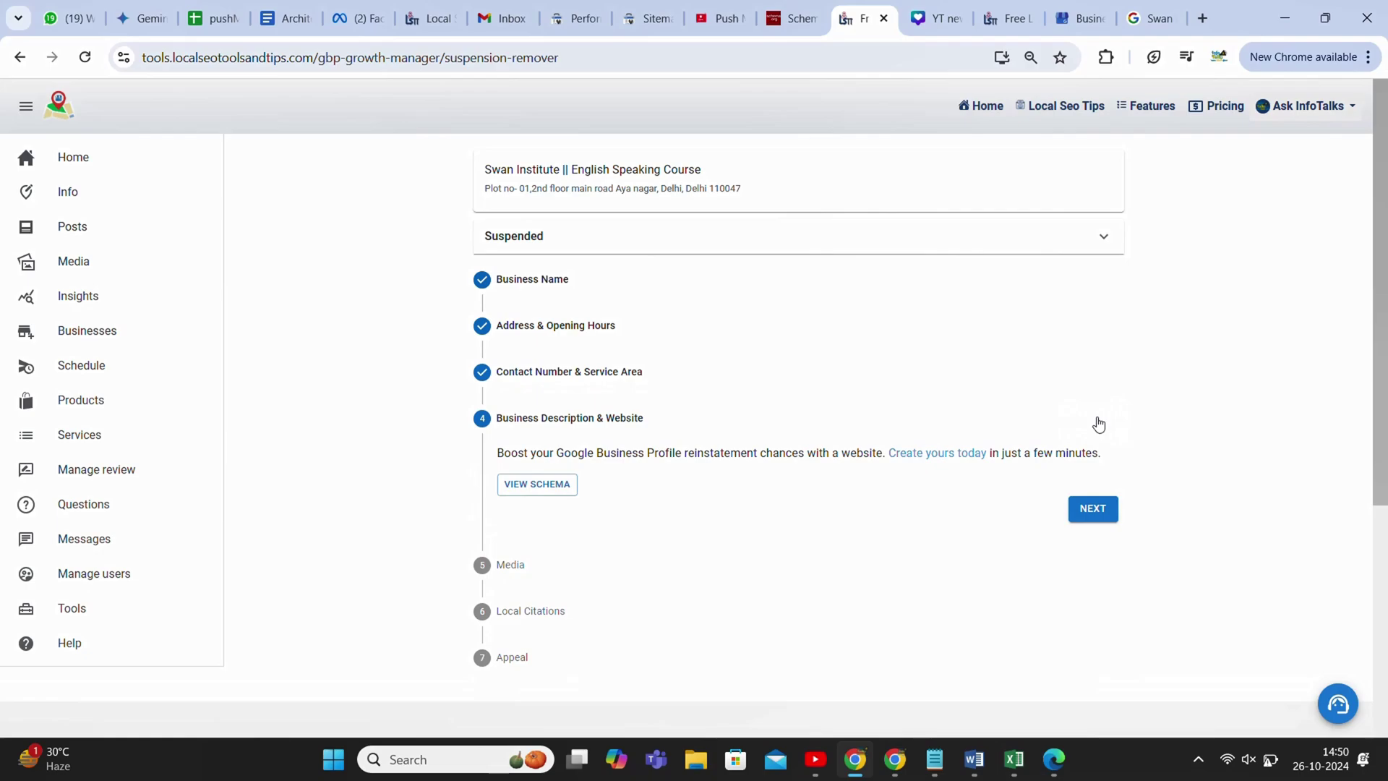
{"action": "left_click_drag", "start_coordinate": [500, 449], "coordinate": [885, 466]}
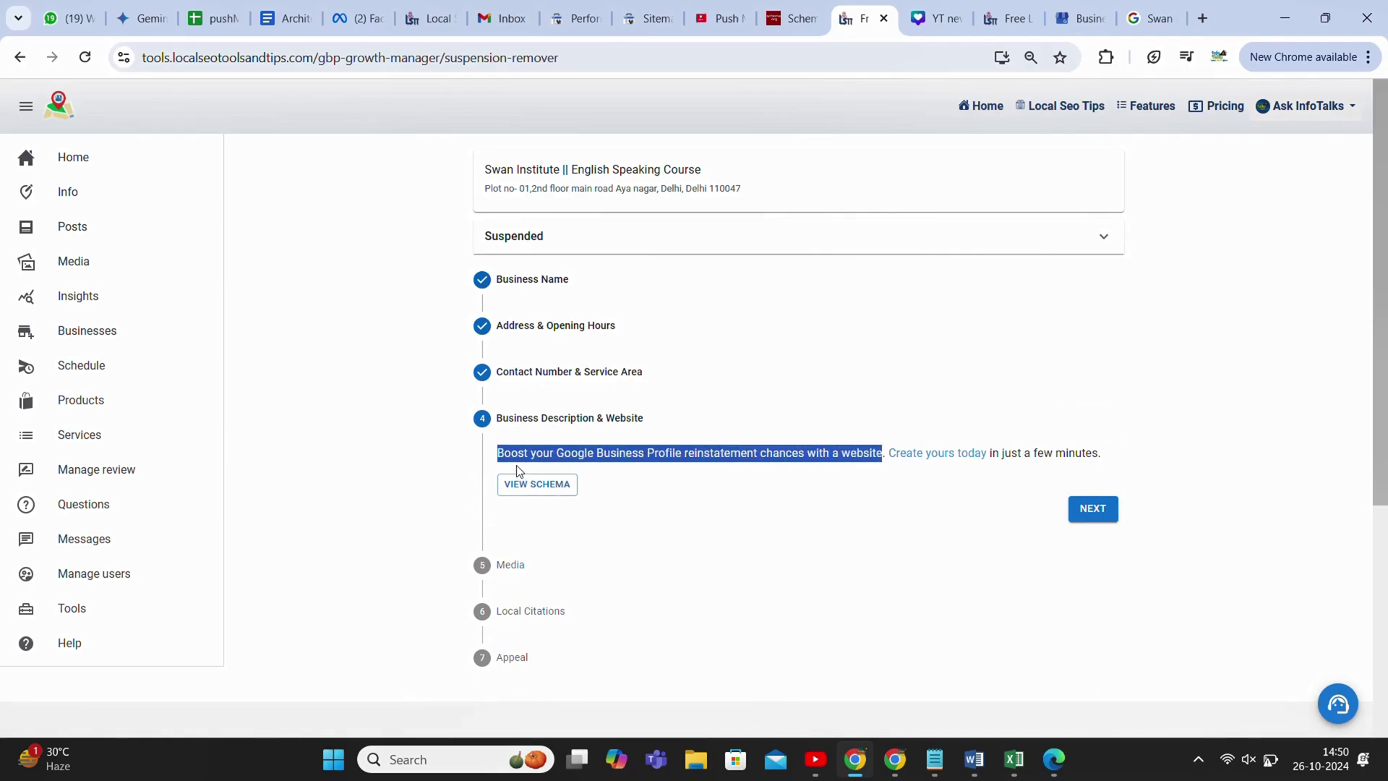
{"action": "left_click", "coordinate": [677, 494]}
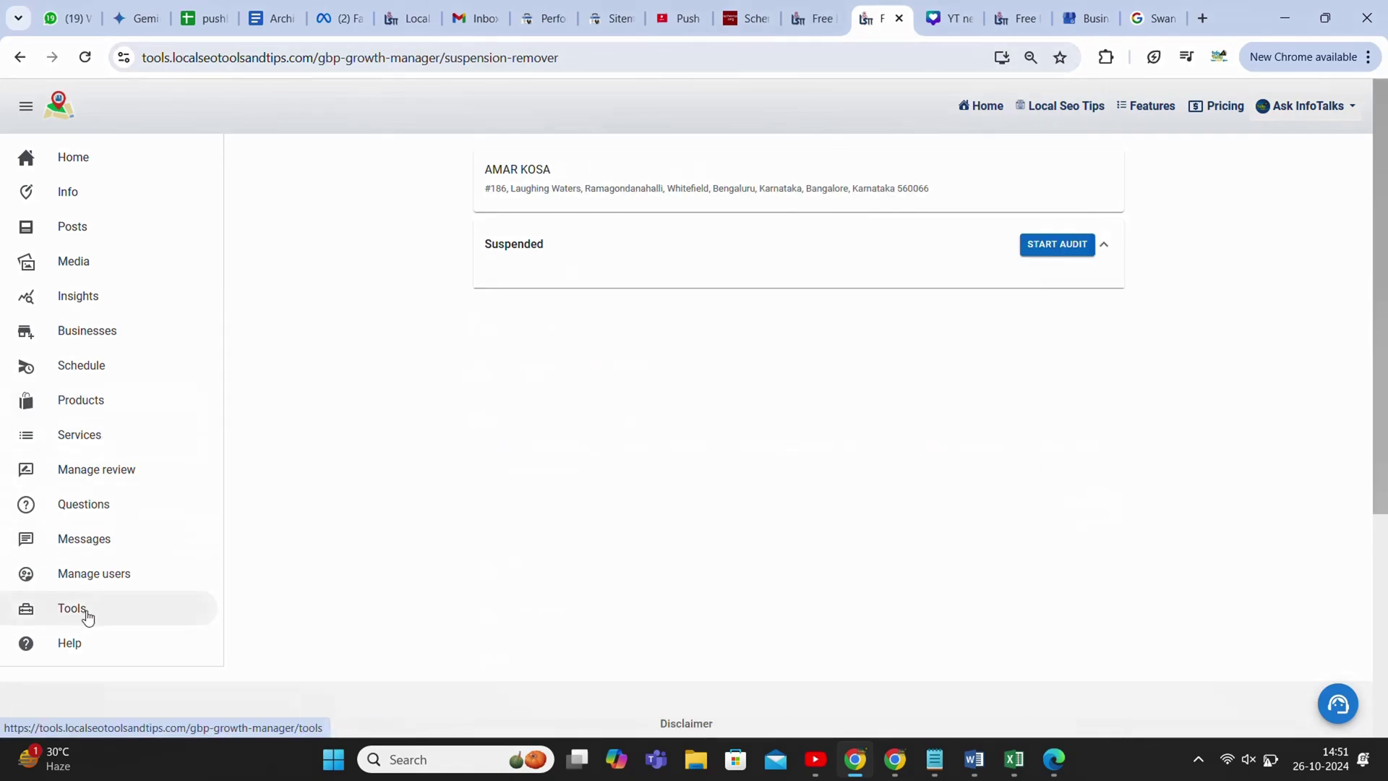
- Start the audit for the suspended Bangalore profile, accept the token charge and advance to the Business Description & Website stage
{"action": "left_click", "coordinate": [1059, 249]}
{"action": "left_click", "coordinate": [850, 448]}
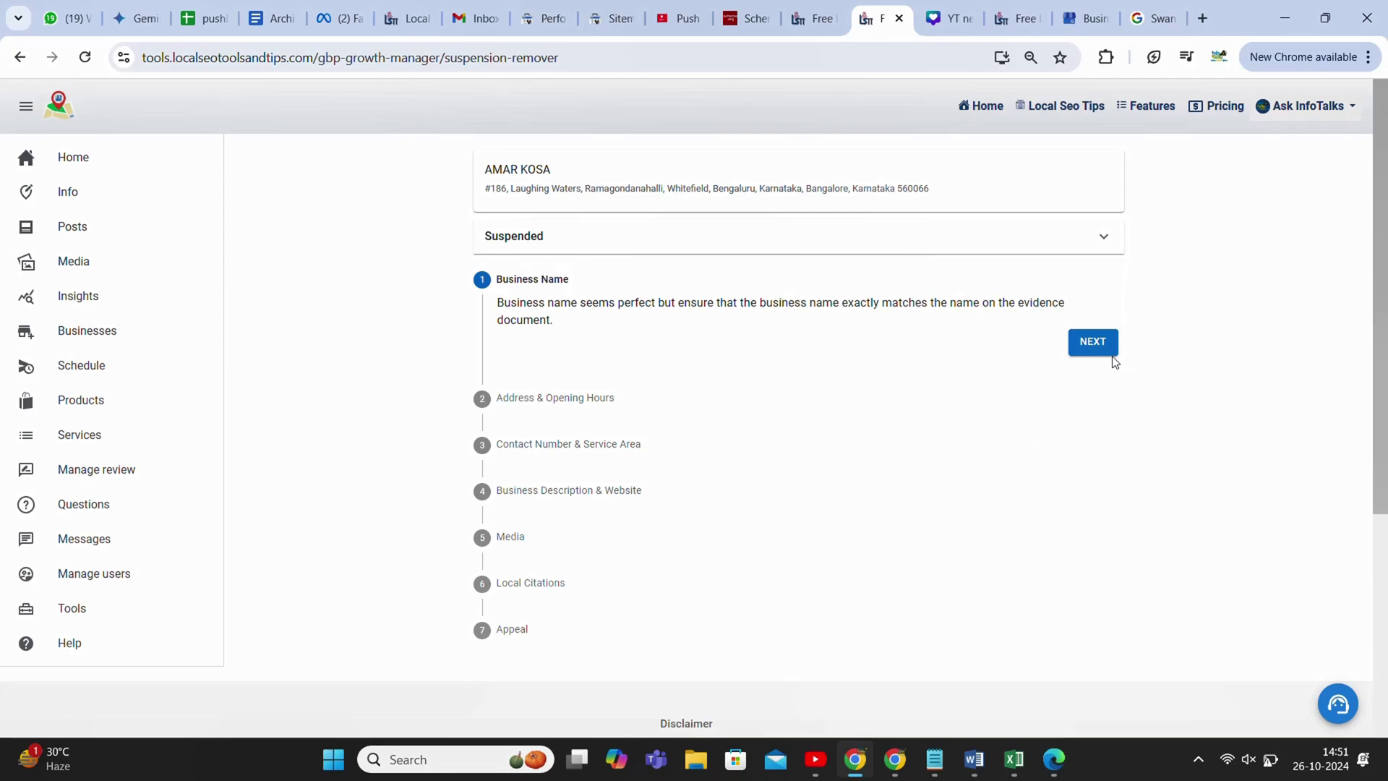
{"action": "left_click", "coordinate": [1095, 345]}
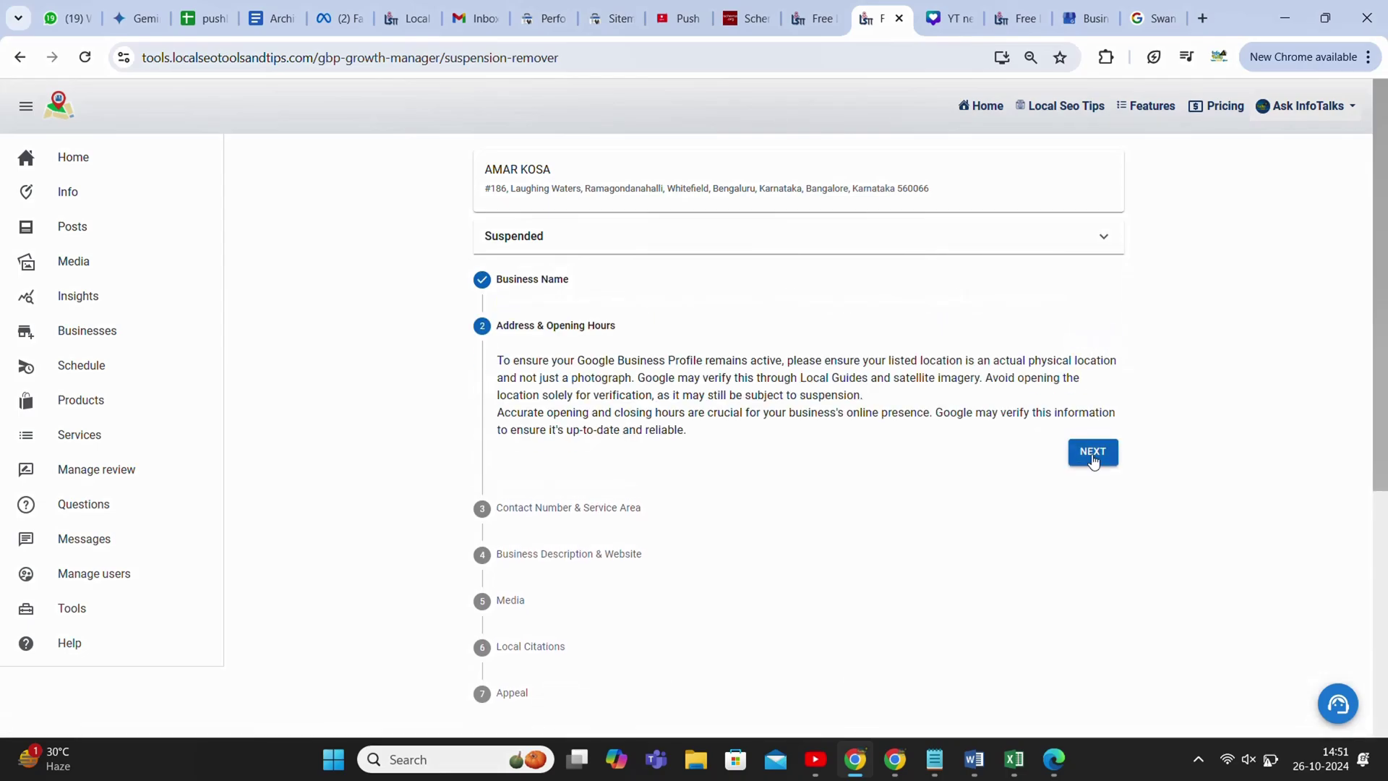
{"action": "left_click", "coordinate": [1093, 456]}
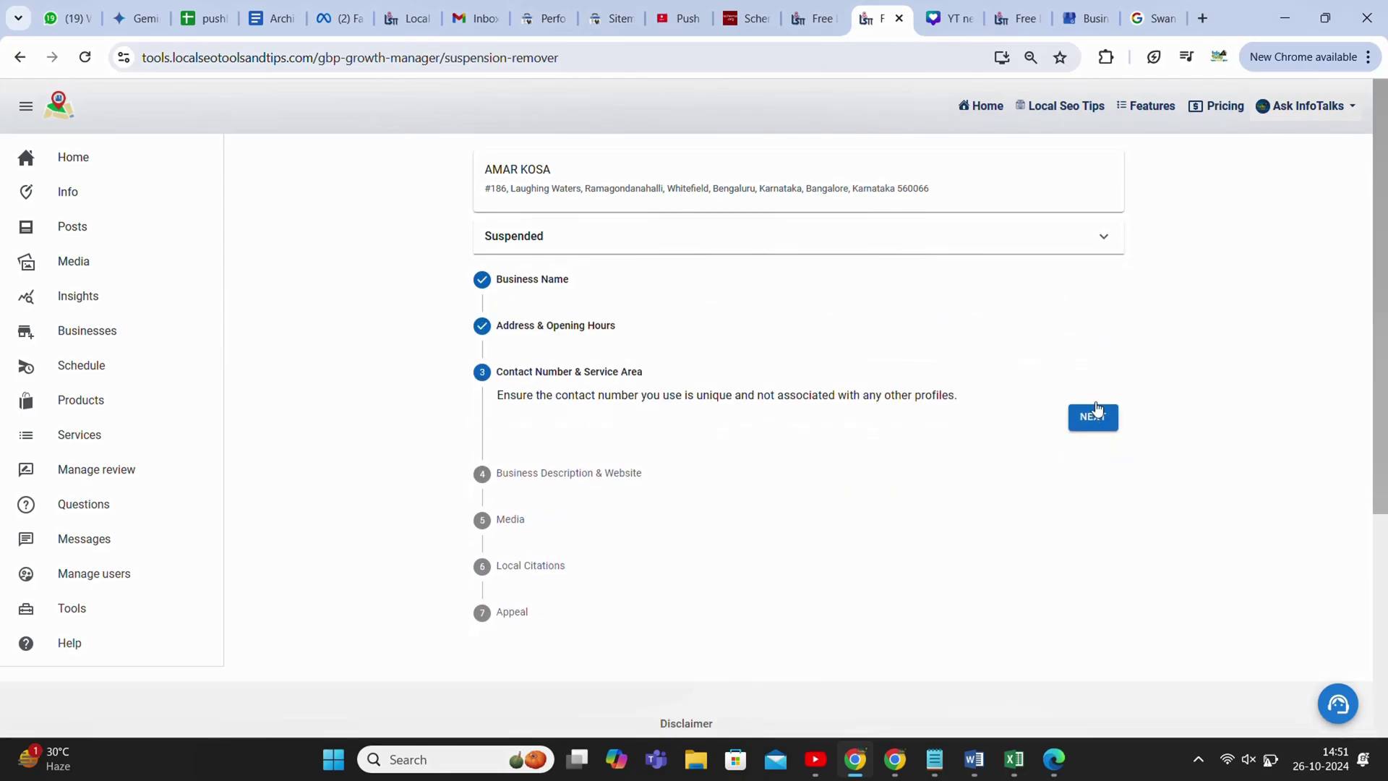
{"action": "left_click", "coordinate": [1094, 412]}
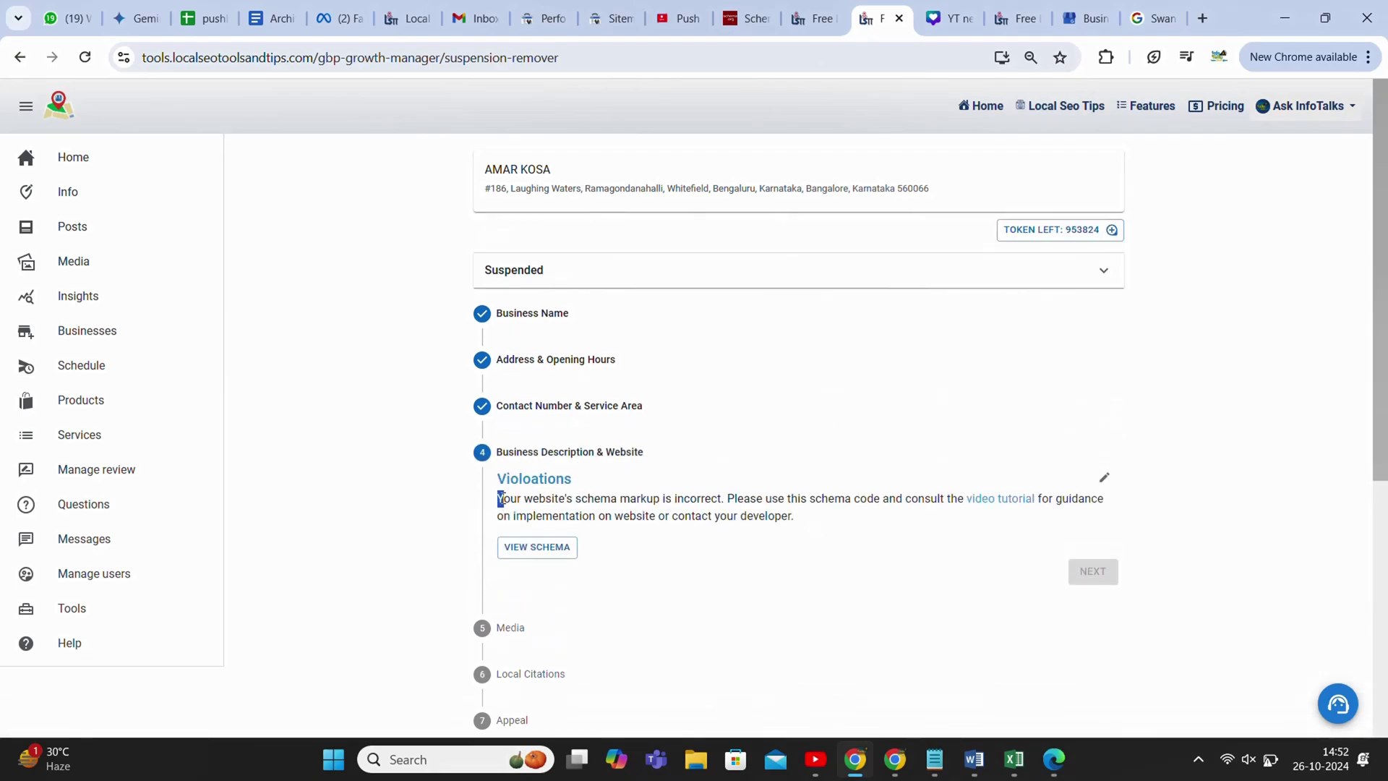
- Read the website schema violation, display the suggested schema markup and select the whole script
{"action": "left_click_drag", "start_coordinate": [496, 497], "coordinate": [807, 529]}
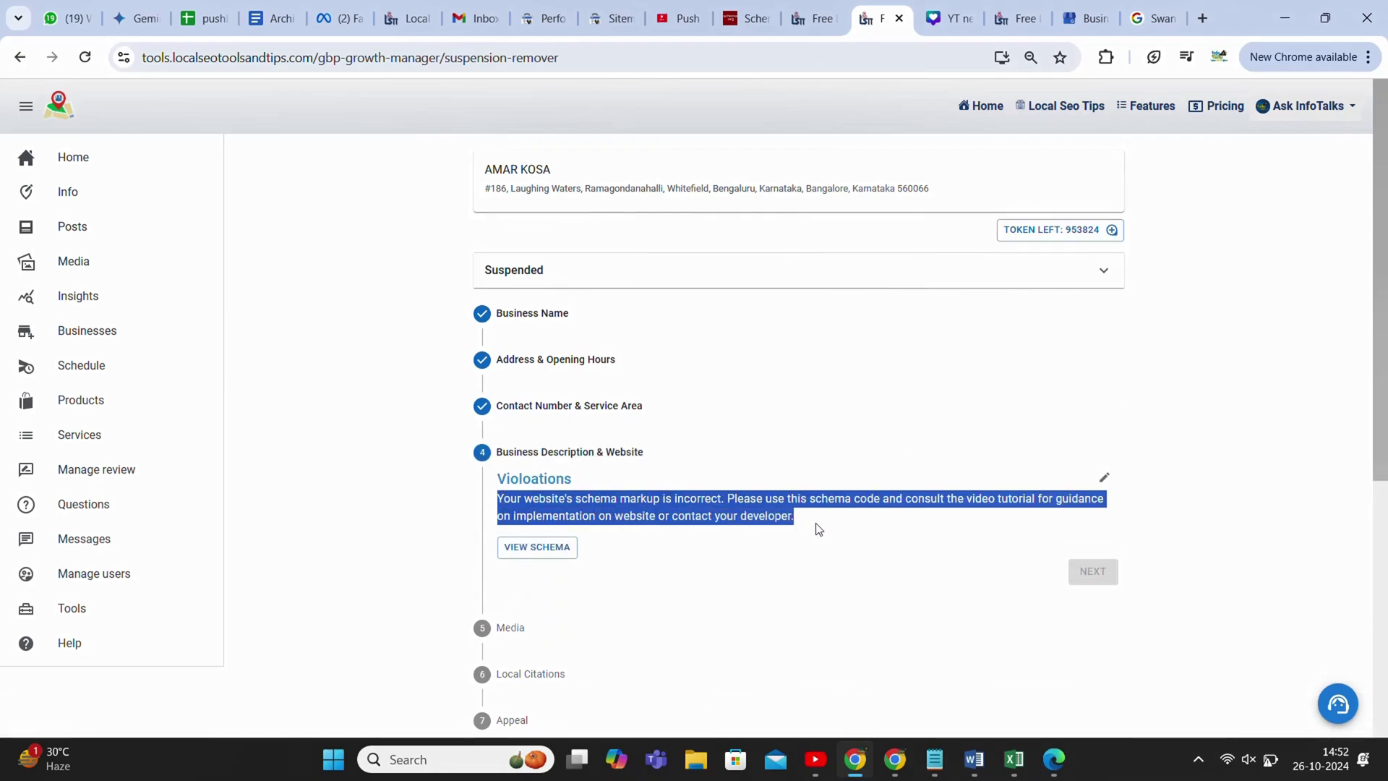
{"action": "left_click", "coordinate": [860, 539]}
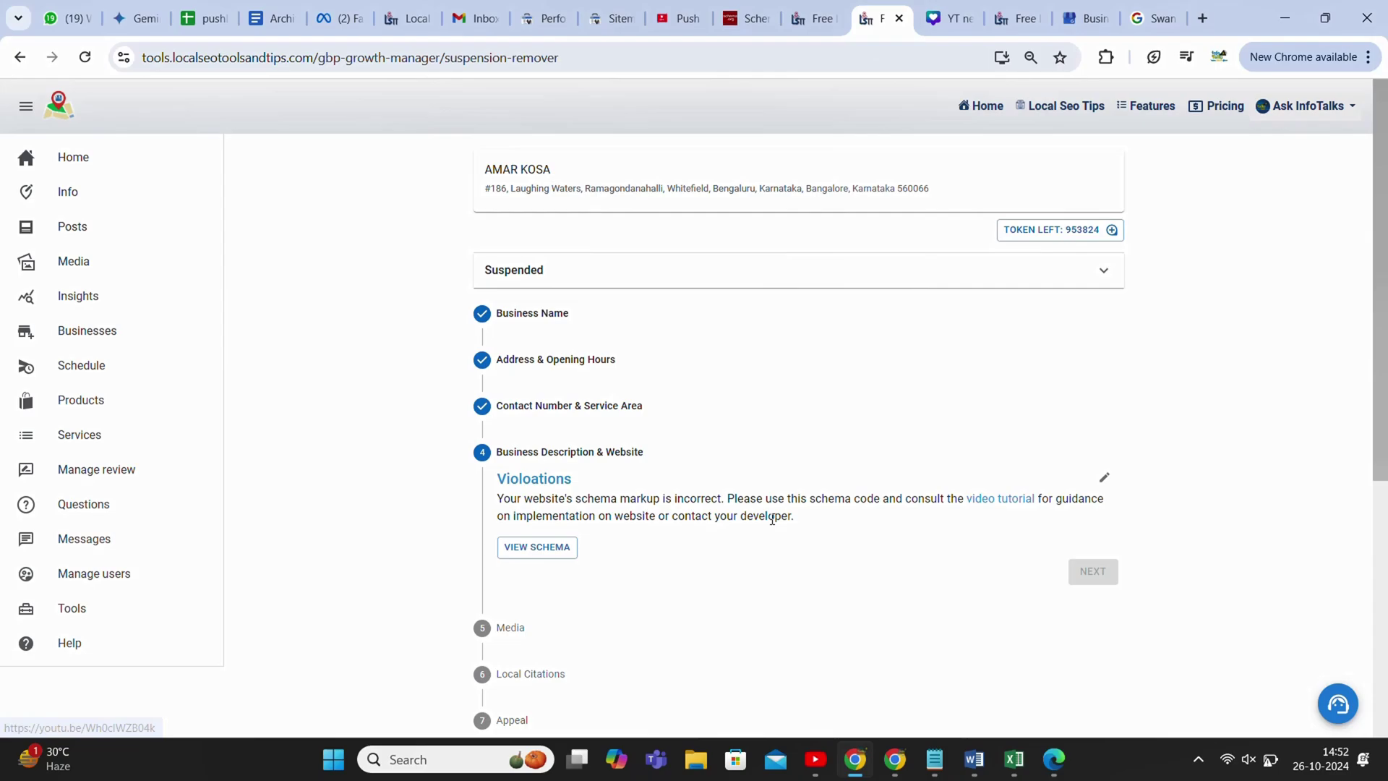
{"action": "left_click_drag", "start_coordinate": [673, 515], "coordinate": [796, 518]}
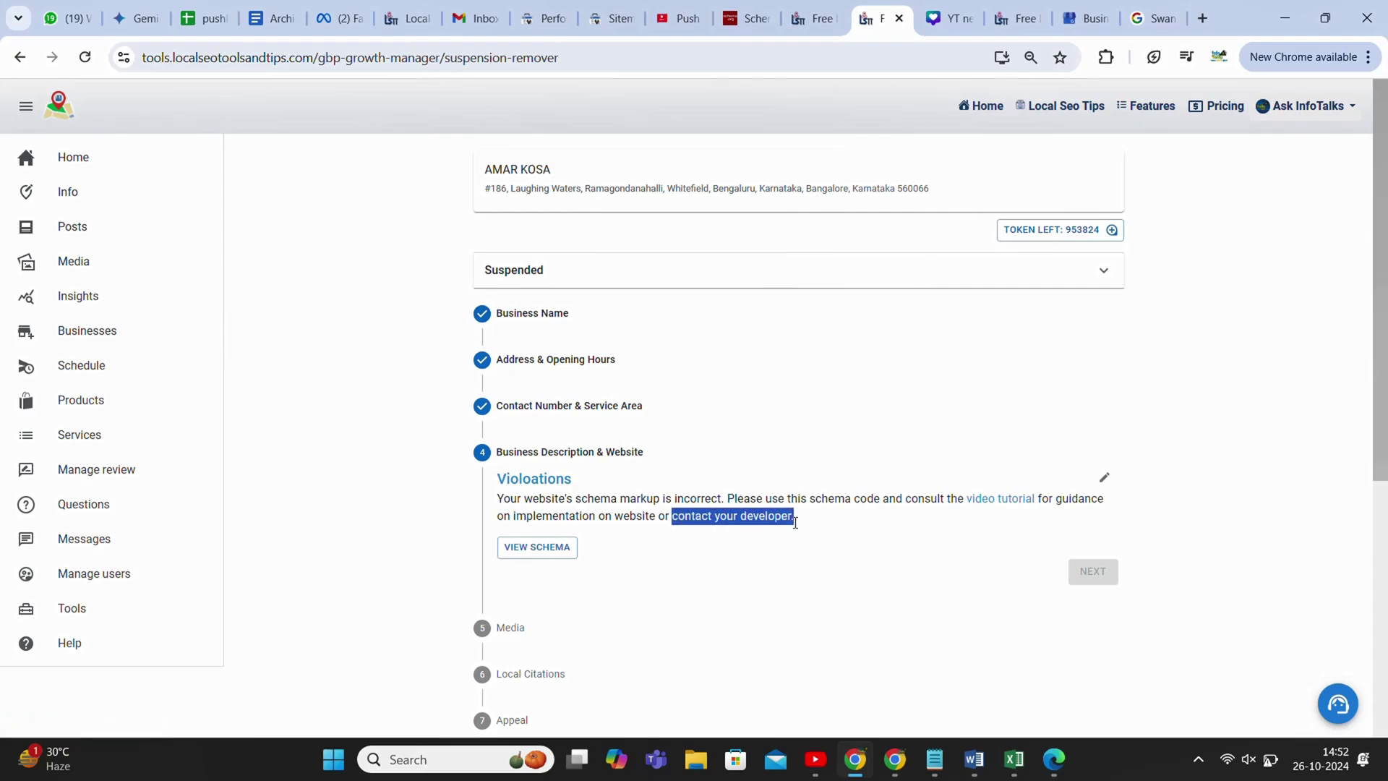
{"action": "left_click", "coordinate": [633, 565]}
{"action": "left_click", "coordinate": [544, 548]}
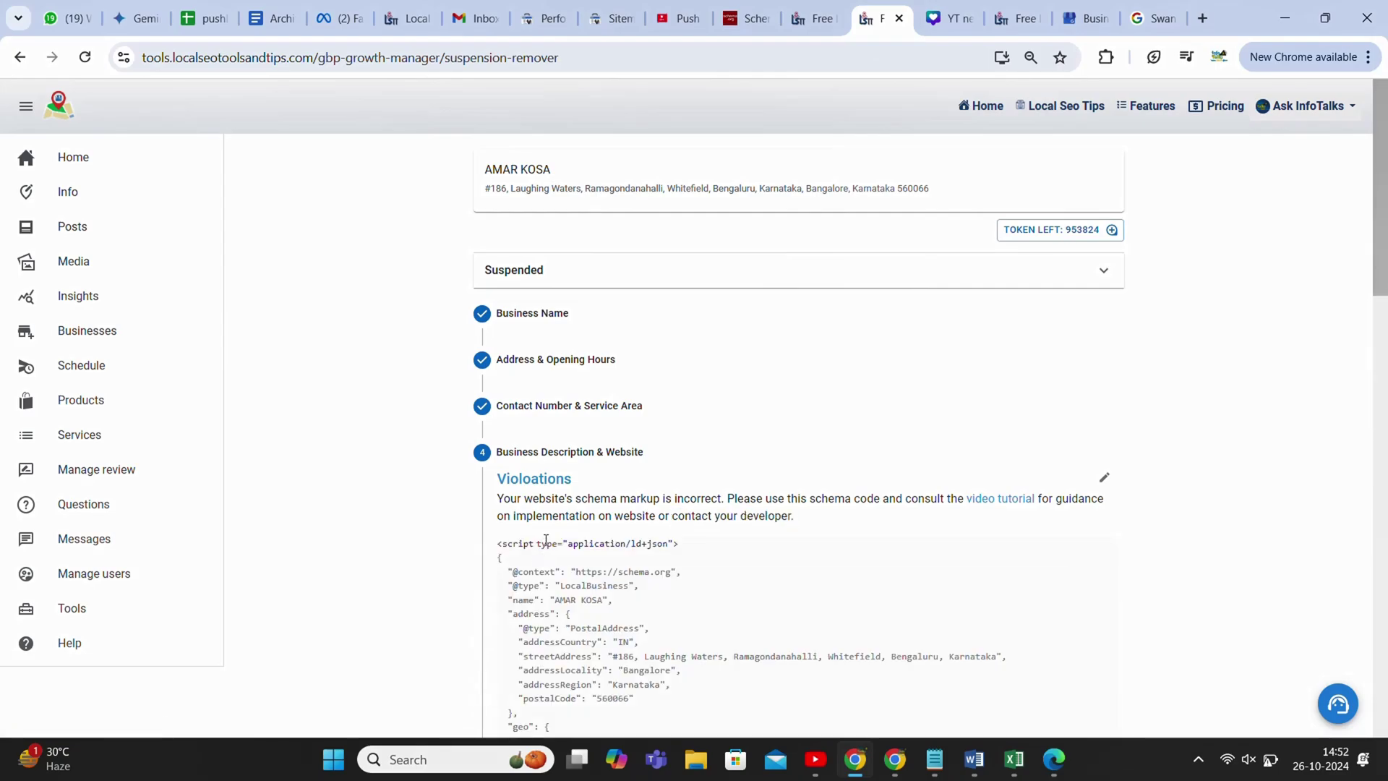
{"action": "scroll", "coordinate": [546, 540], "scroll_direction": "down", "scroll_amount": 3}
{"action": "left_click_drag", "start_coordinate": [497, 272], "coordinate": [759, 659]}
{"action": "scroll", "coordinate": [759, 583], "scroll_direction": "down", "scroll_amount": 6}
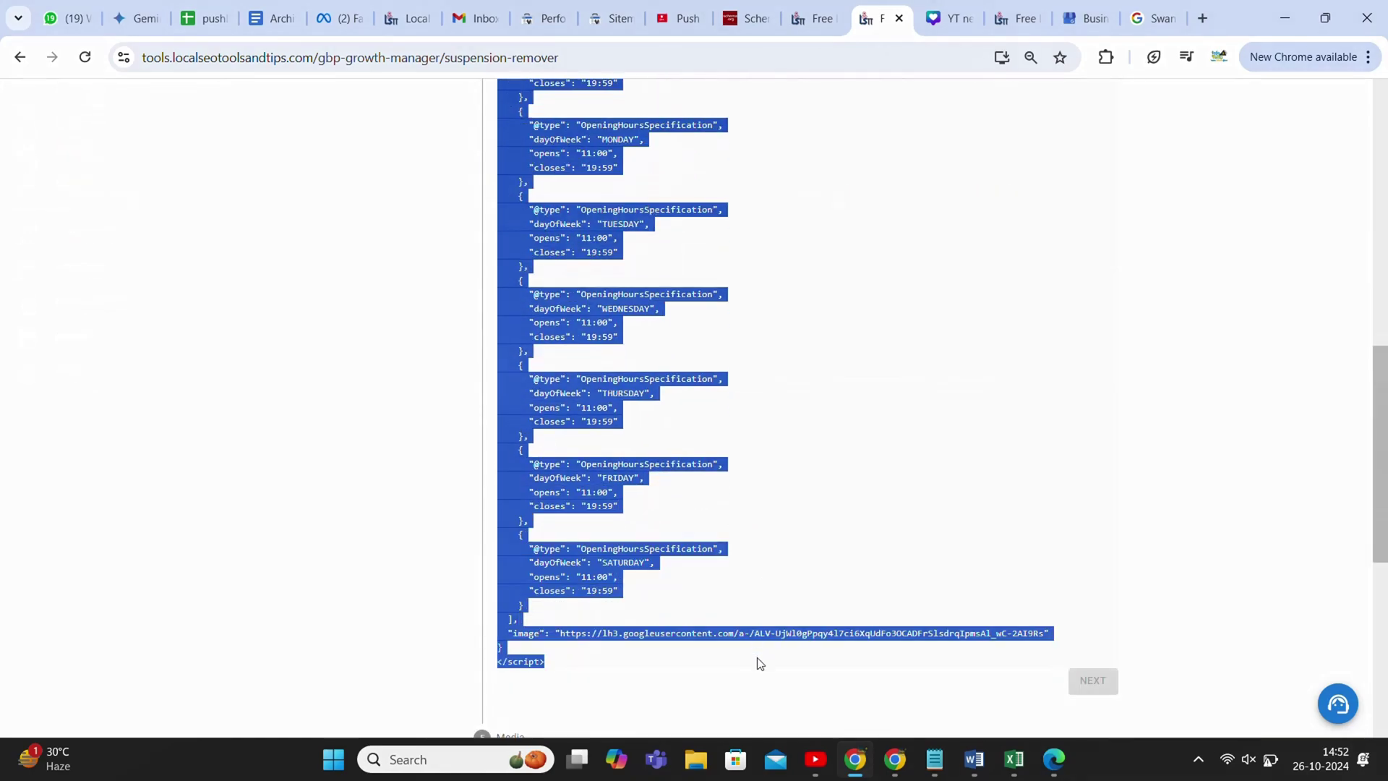
- Review the Appeal stage's resubmission advice and the list of supporting evidence documents
{"action": "scroll", "coordinate": [825, 612], "scroll_direction": "down", "scroll_amount": 2}
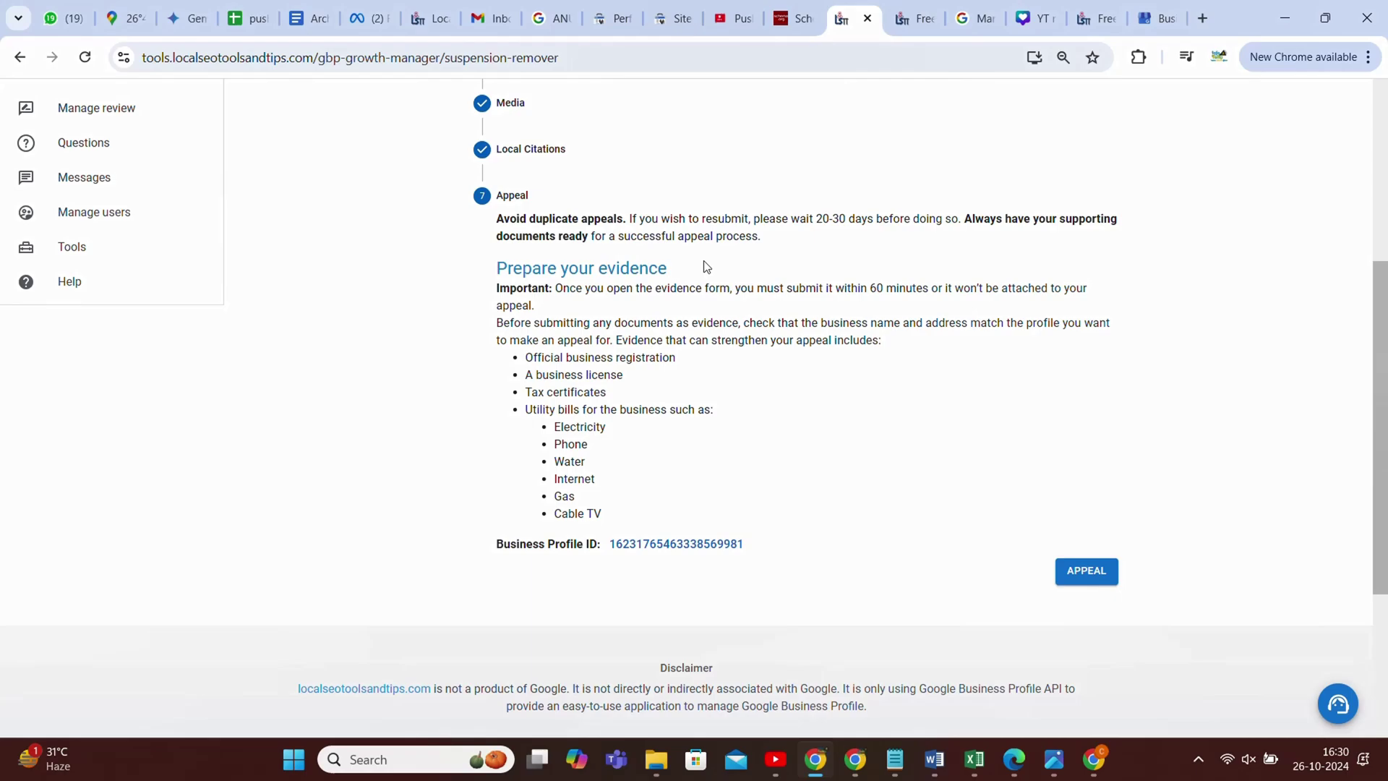
{"action": "scroll", "coordinate": [740, 342], "scroll_direction": "up", "scroll_amount": 1}
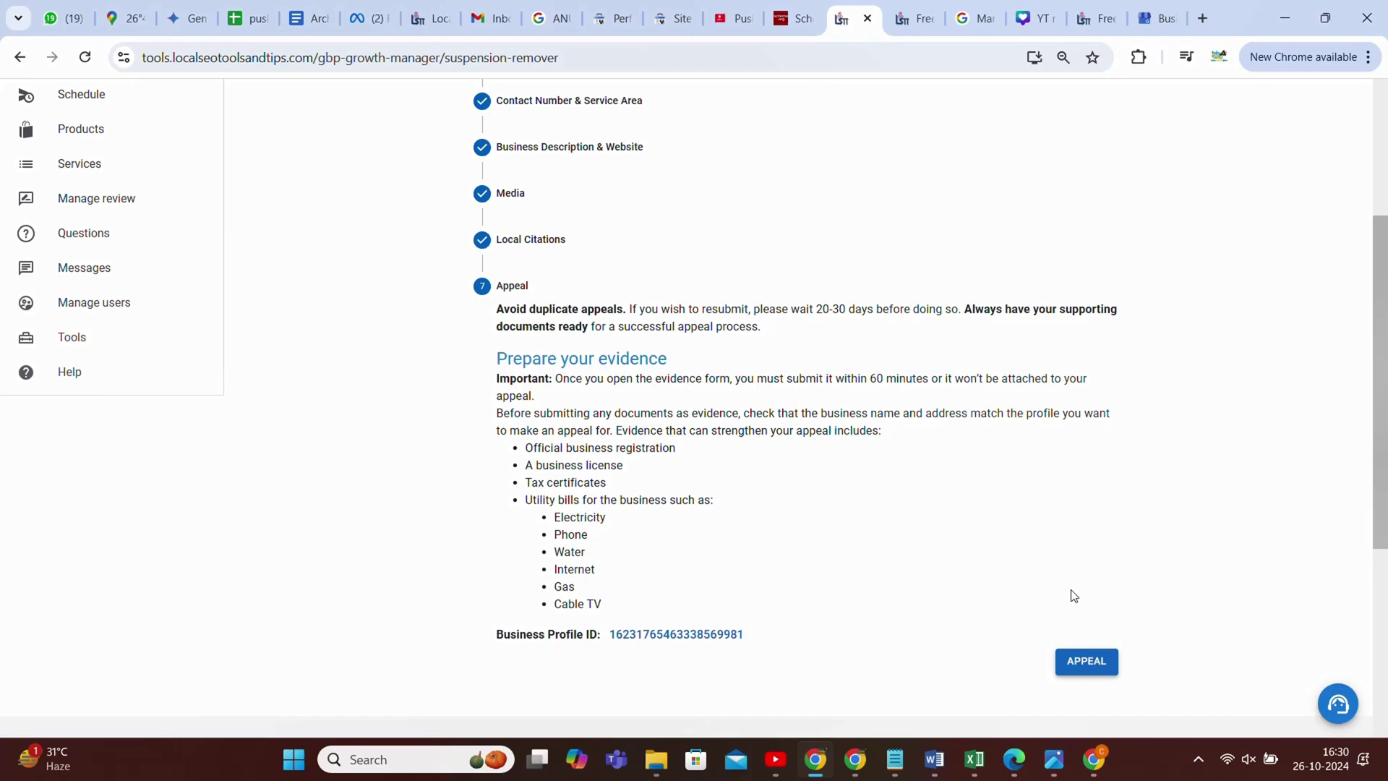
- Check the appeal submission status of the Swan Institute suspension decisions in the Google Business Profile appeals tool
{"action": "left_click", "coordinate": [964, 21]}
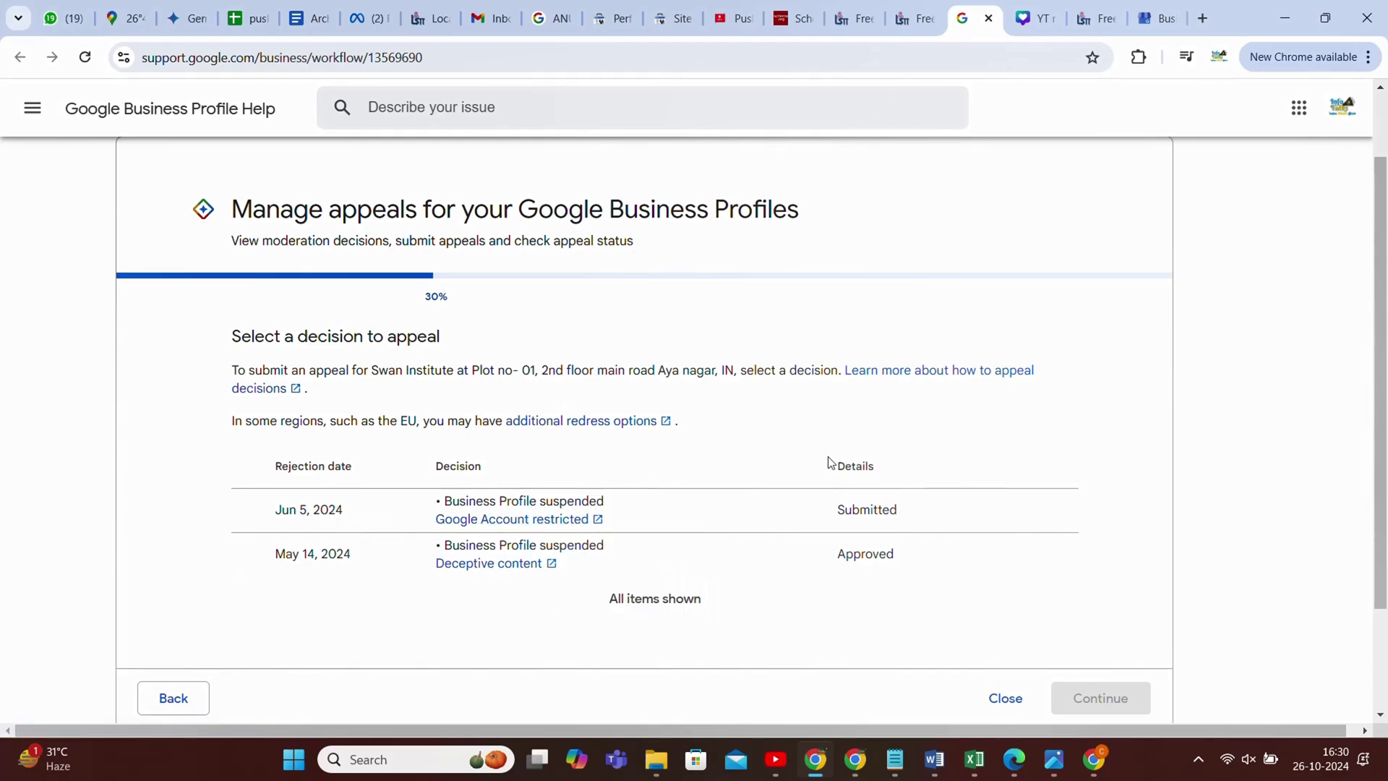
{"action": "double_click", "coordinate": [849, 510]}
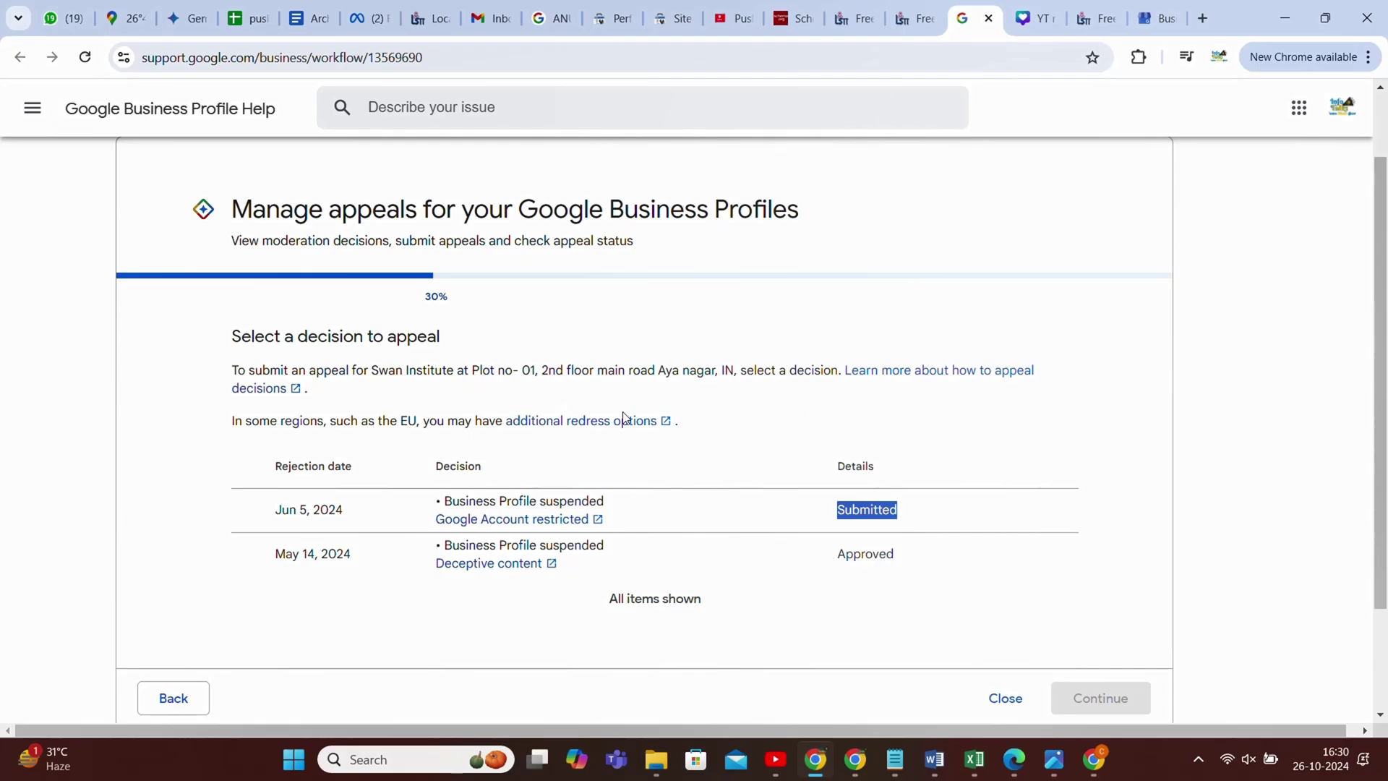
- Switch to the suspended Sarthak Enterprises profile in Suspension Remover, start its audit and accept the 1000-token charge
{"action": "key", "text": "ctrl+Page_Up"}
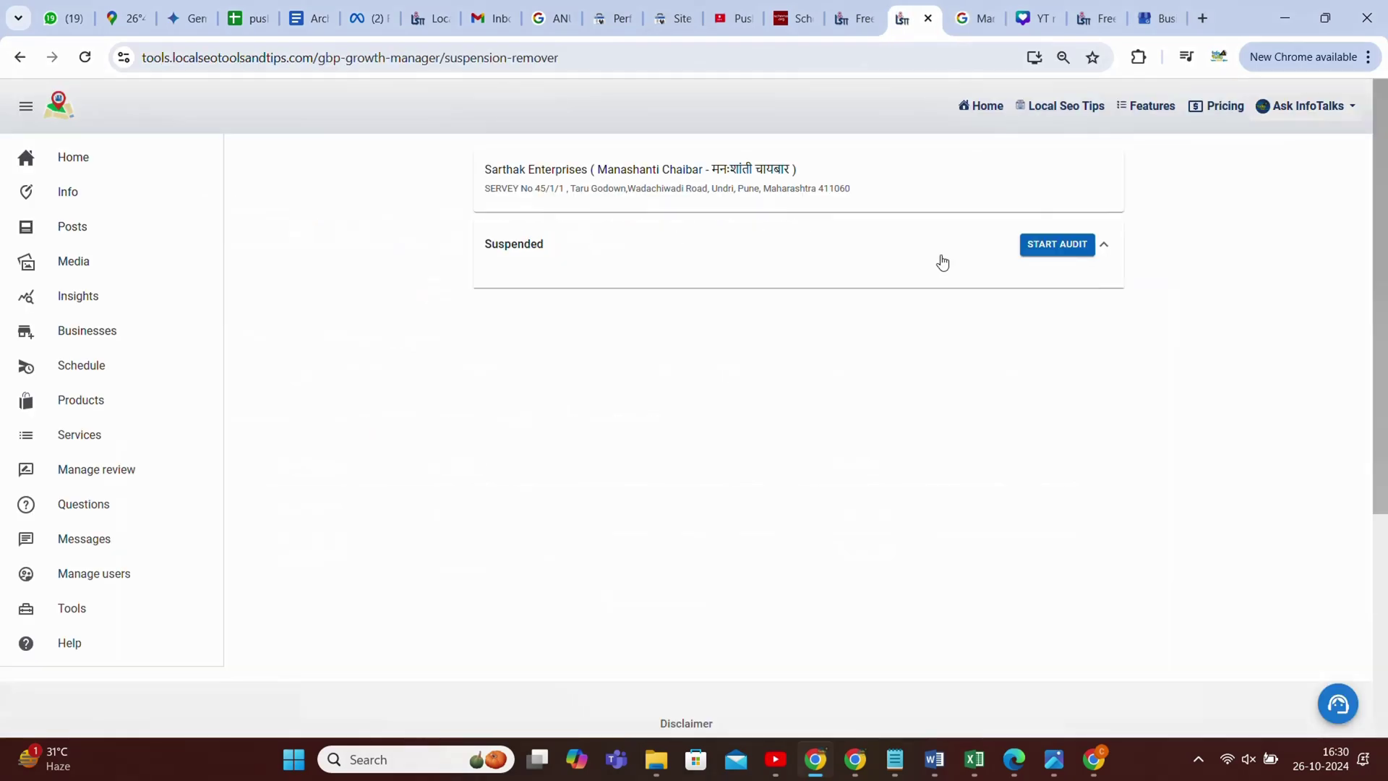
{"action": "left_click", "coordinate": [1041, 253]}
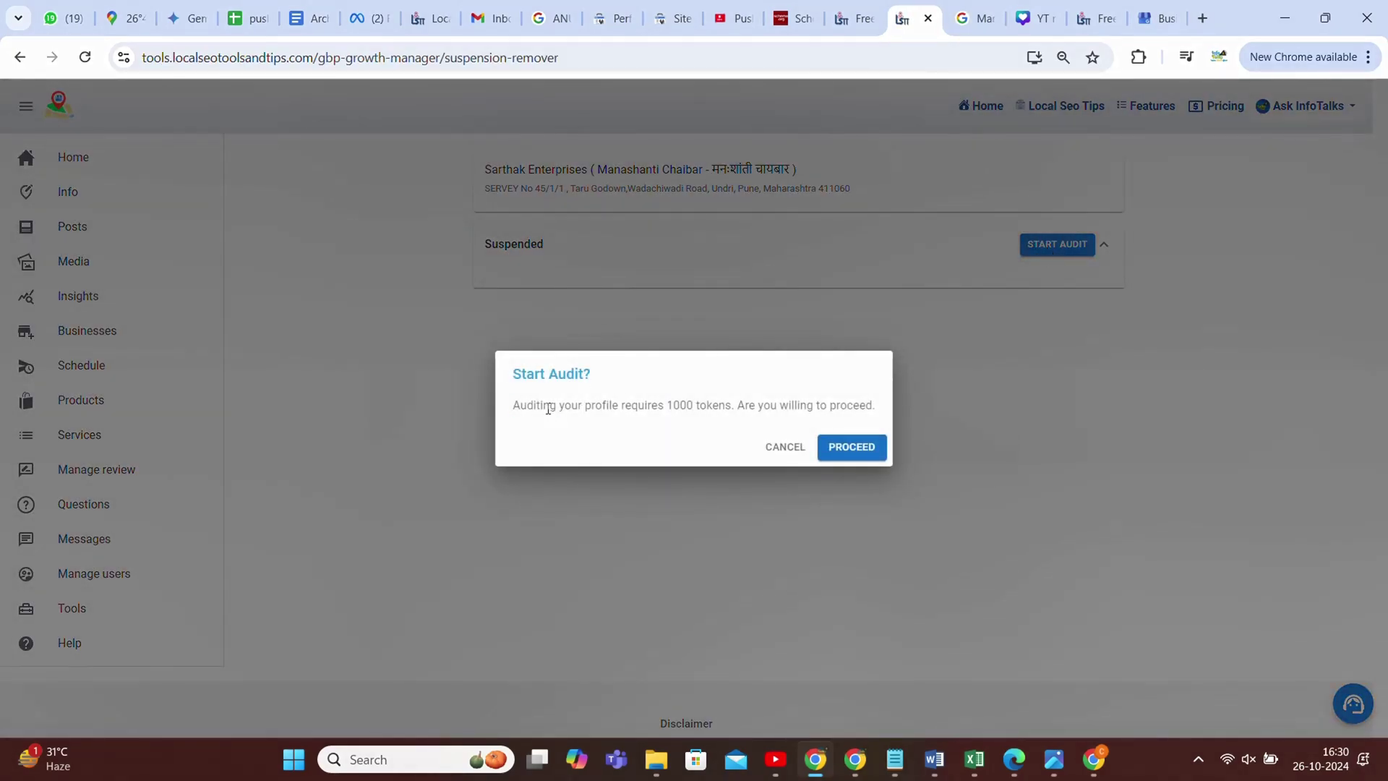
{"action": "triple_click", "coordinate": [549, 409]}
{"action": "left_click", "coordinate": [849, 447]}
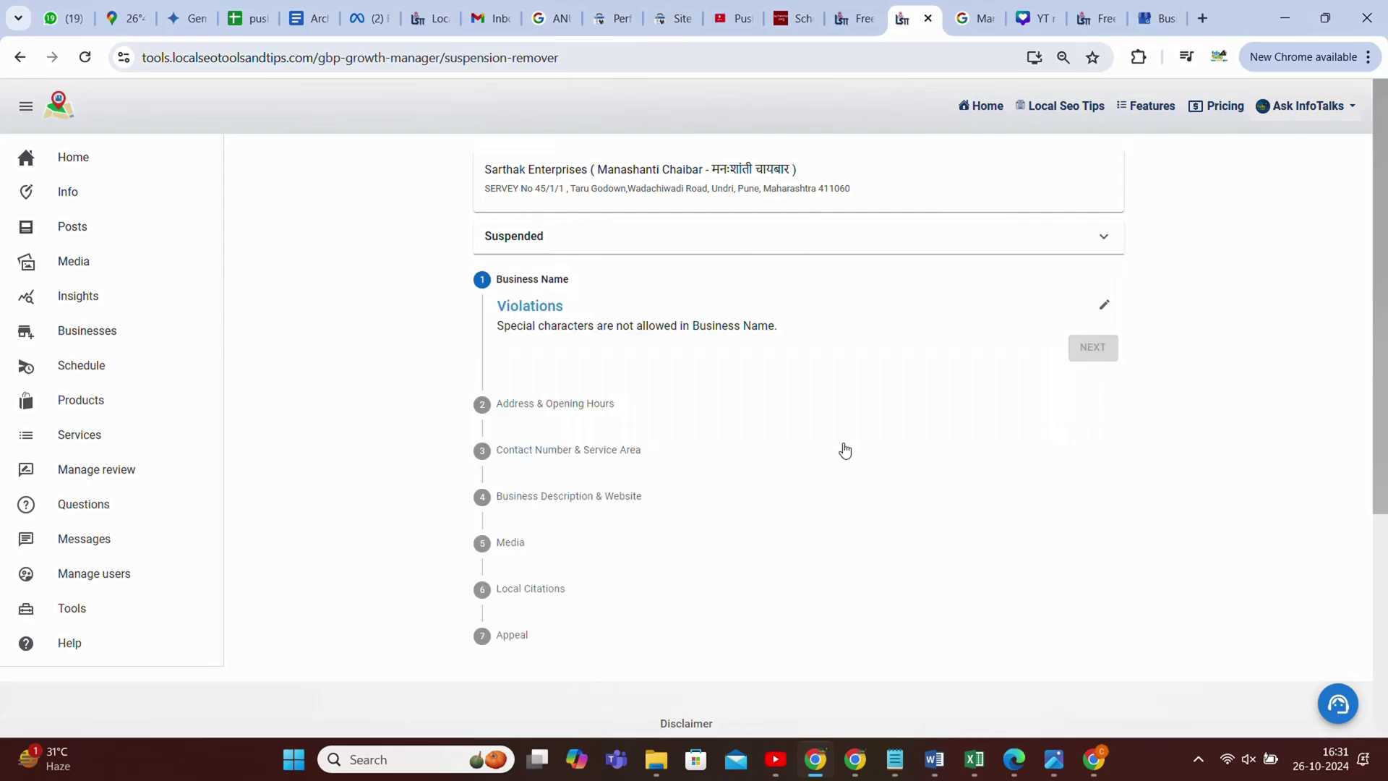
- Fix the business name violation by shortening the name to "Sarthak Enterprises" and apply the change
{"action": "left_click", "coordinate": [1104, 304]}
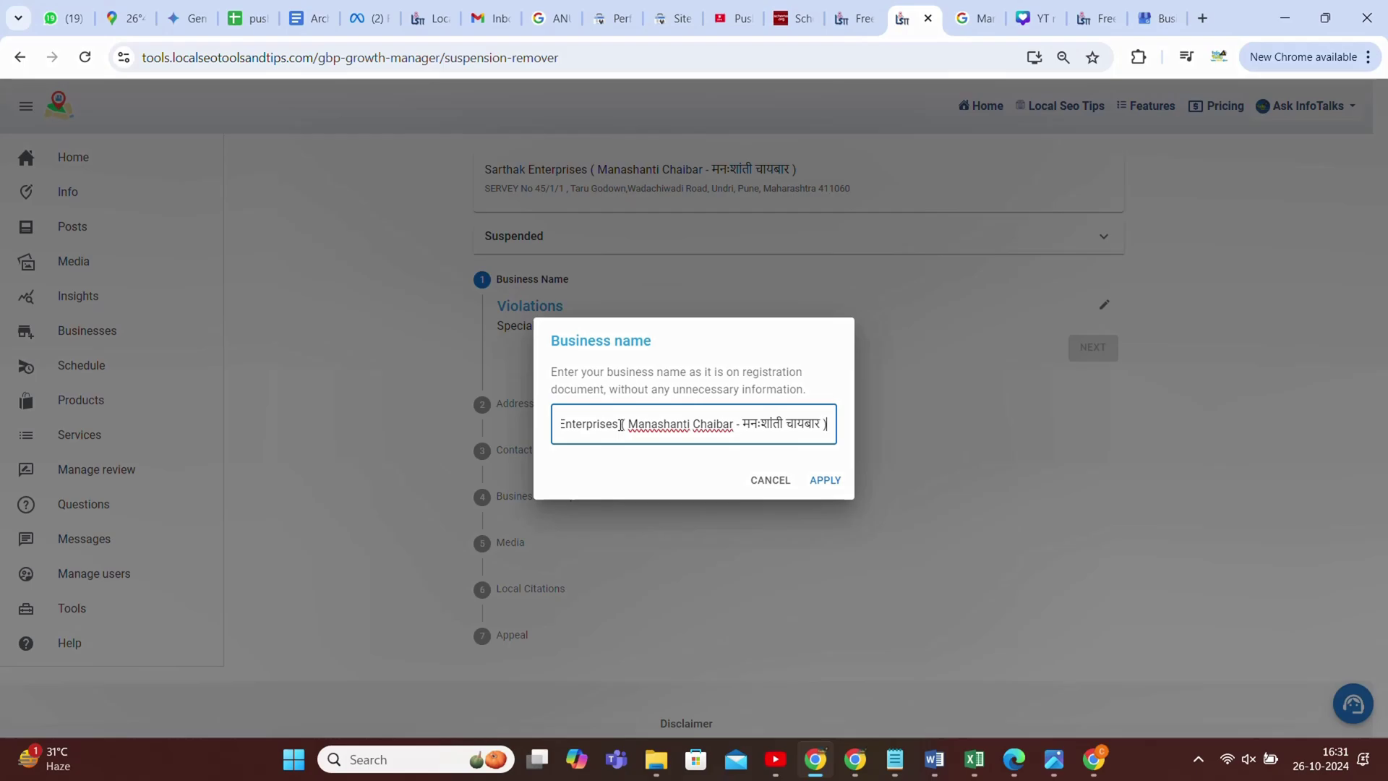
{"action": "left_click_drag", "start_coordinate": [618, 424], "coordinate": [828, 424]}
{"action": "key", "text": "BackSpace"}
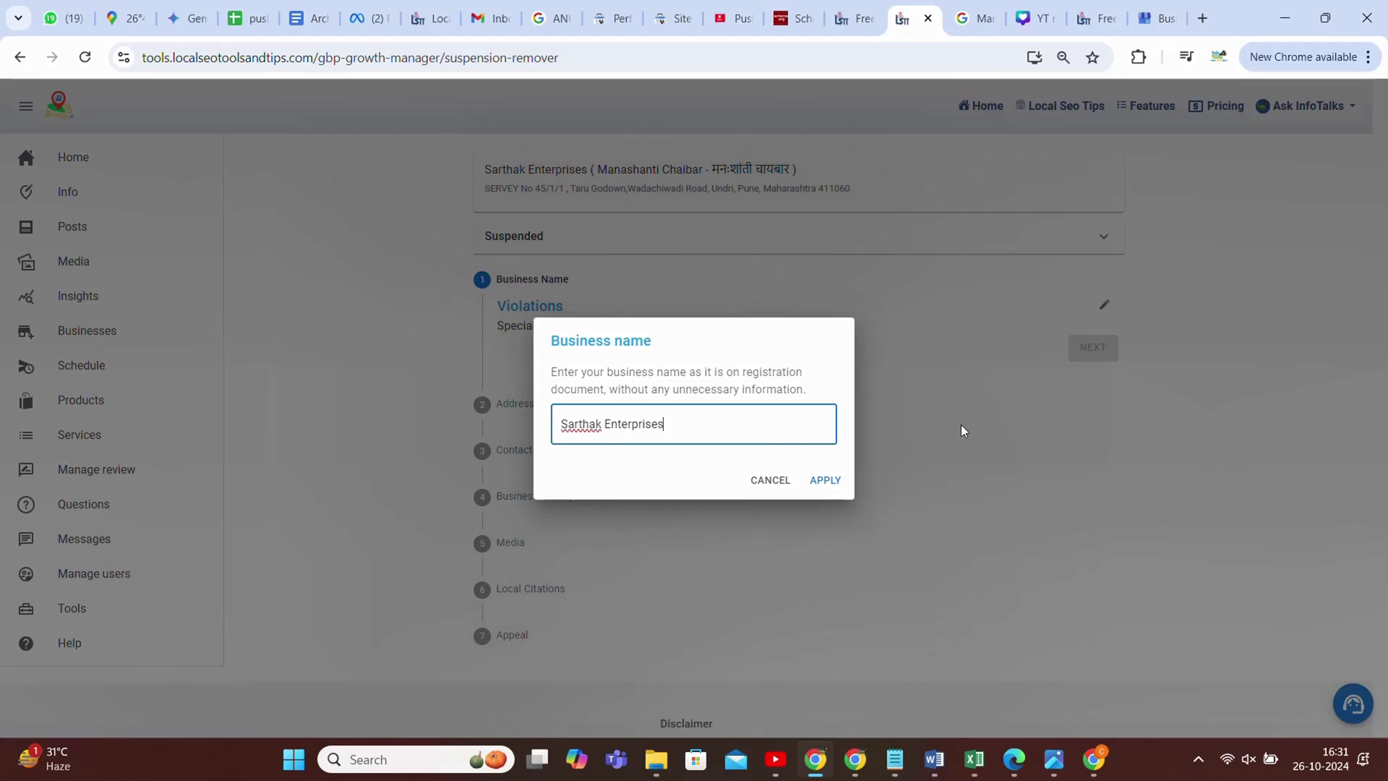
{"action": "left_click", "coordinate": [823, 489]}
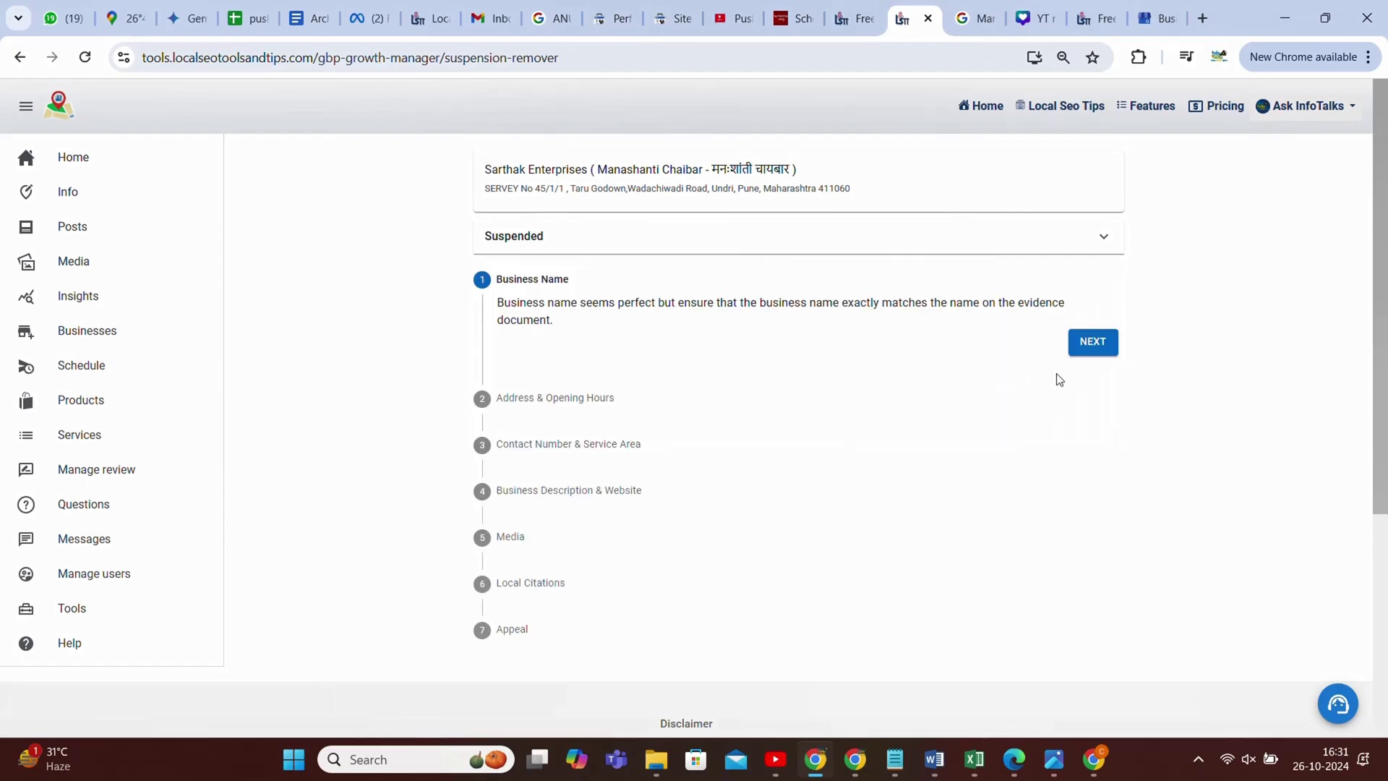
- Advance through Business Name, Address & Opening Hours and Contact Number & Service Area to Business Description & Website
{"action": "left_click", "coordinate": [1091, 346]}
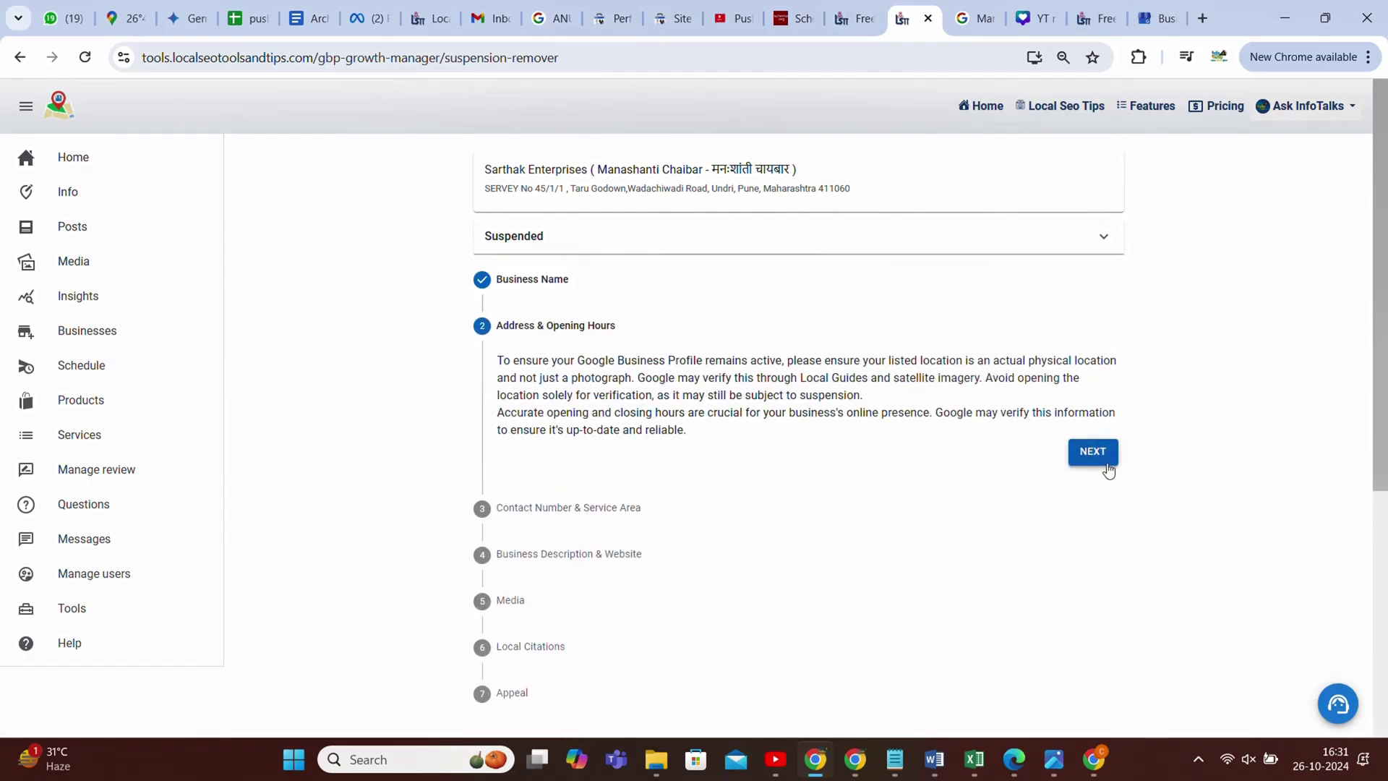
{"action": "left_click", "coordinate": [1096, 455]}
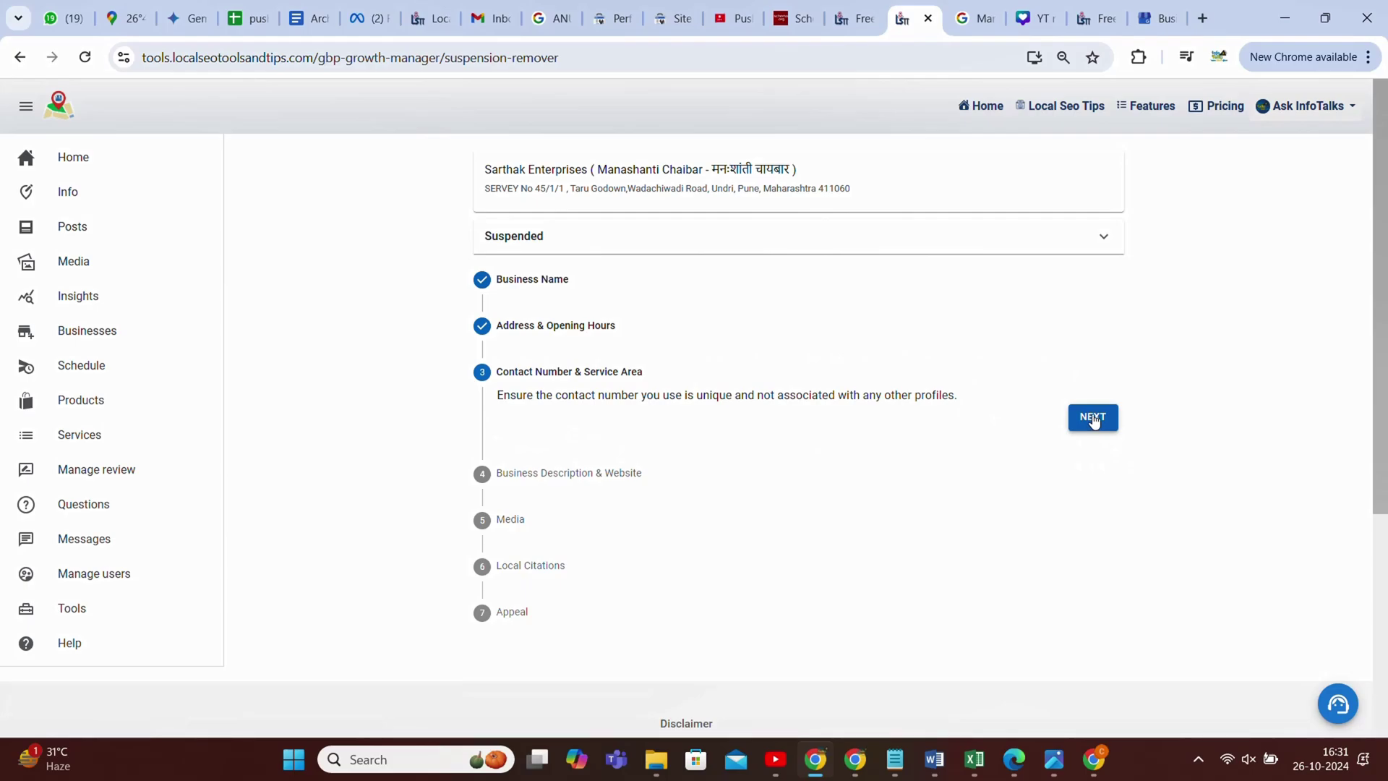
{"action": "left_click", "coordinate": [1094, 420]}
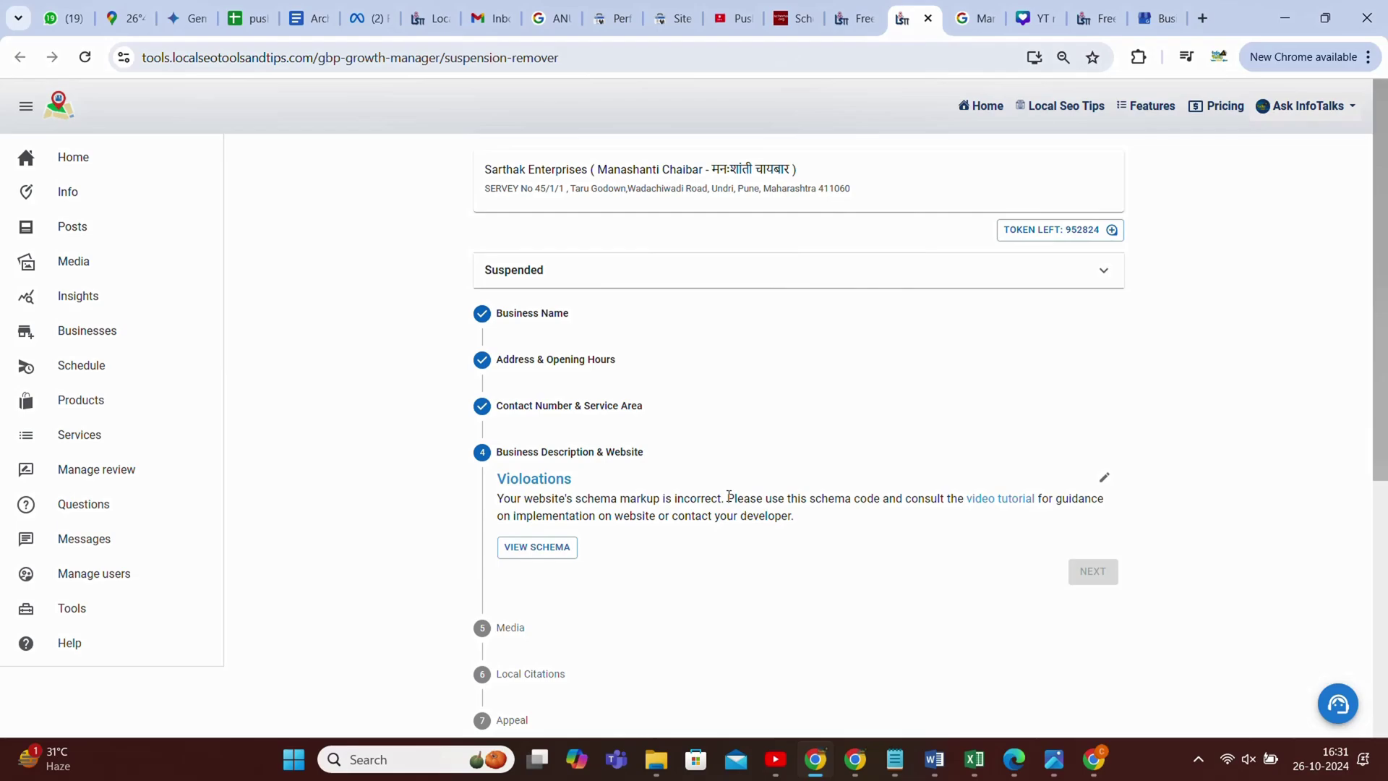
- Read the website schema violation for Sarthak Enterprises, display the suggested schema code and review the script through to its end
{"action": "left_click_drag", "start_coordinate": [729, 496], "coordinate": [920, 514]}
{"action": "left_click", "coordinate": [950, 536]}
{"action": "left_click_drag", "start_coordinate": [669, 517], "coordinate": [685, 558]}
{"action": "left_click", "coordinate": [537, 547]}
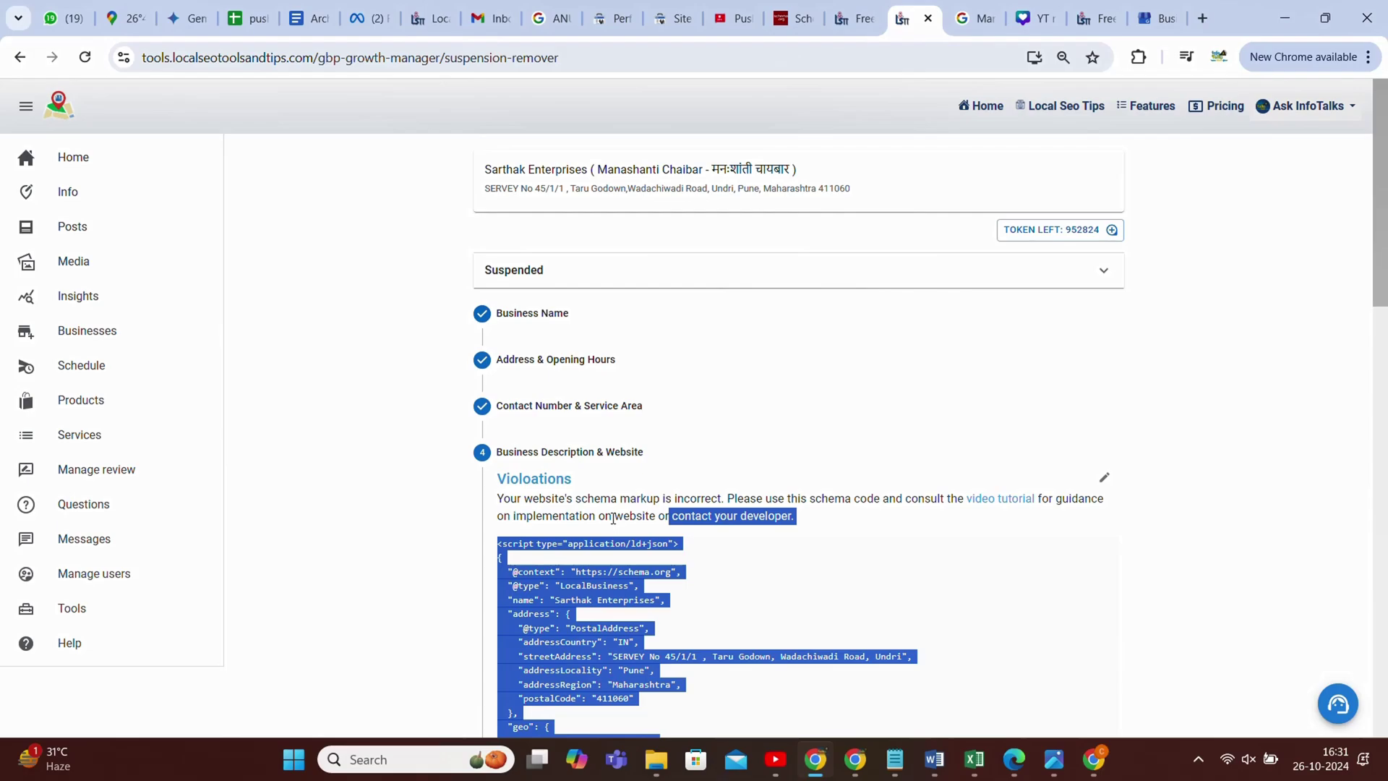
{"action": "scroll", "coordinate": [613, 518], "scroll_direction": "down", "scroll_amount": 15}
{"action": "scroll", "coordinate": [618, 518], "scroll_direction": "up", "scroll_amount": 11}
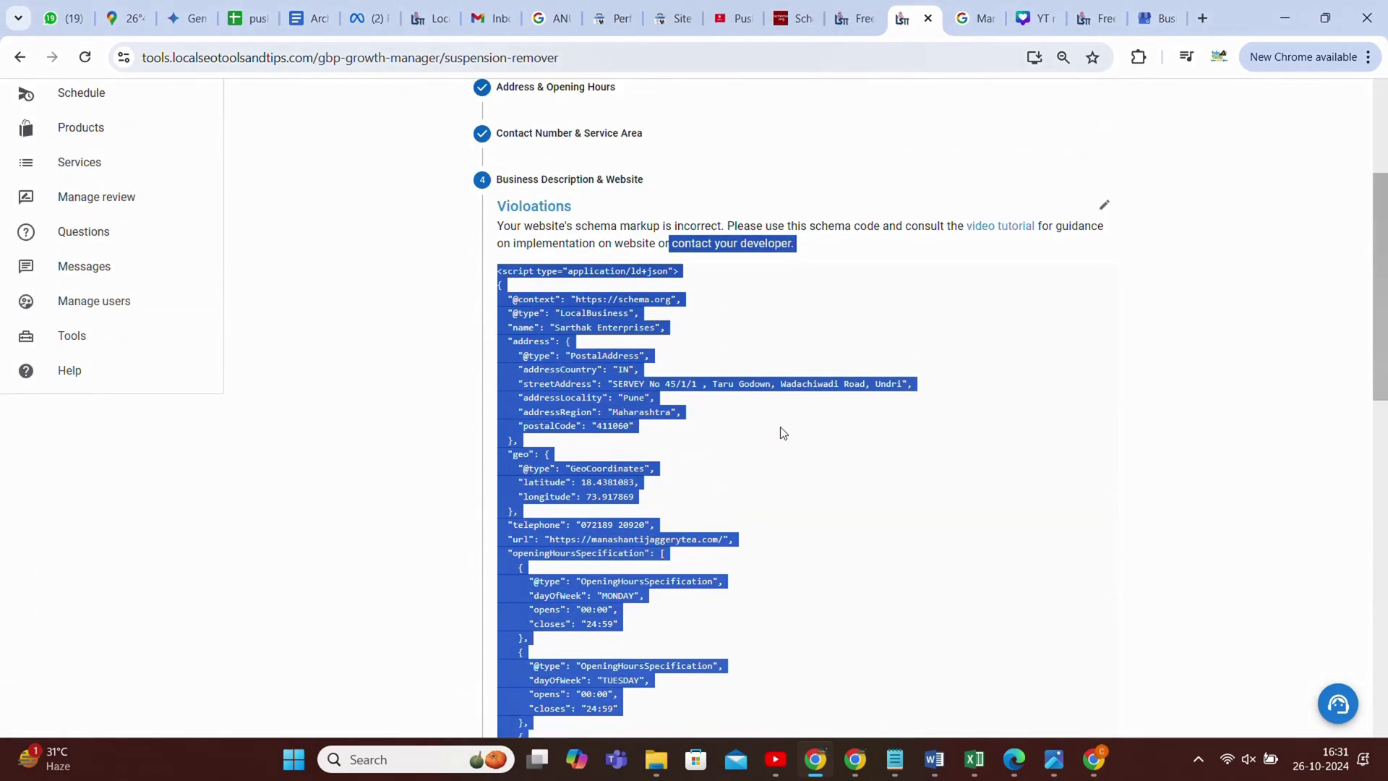
{"action": "scroll", "coordinate": [784, 433], "scroll_direction": "down", "scroll_amount": 10}
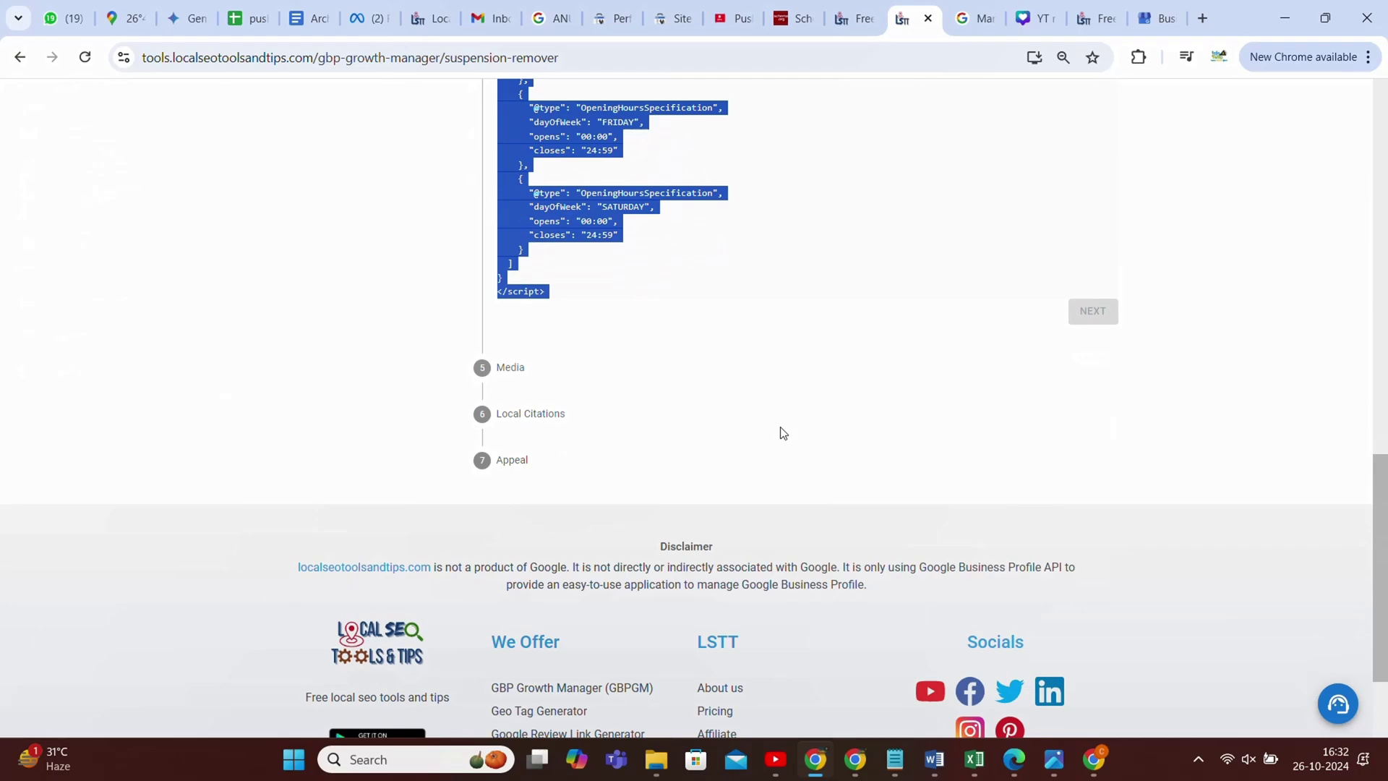
{"action": "left_click", "coordinate": [856, 765]}
{"action": "left_click", "coordinate": [815, 760]}
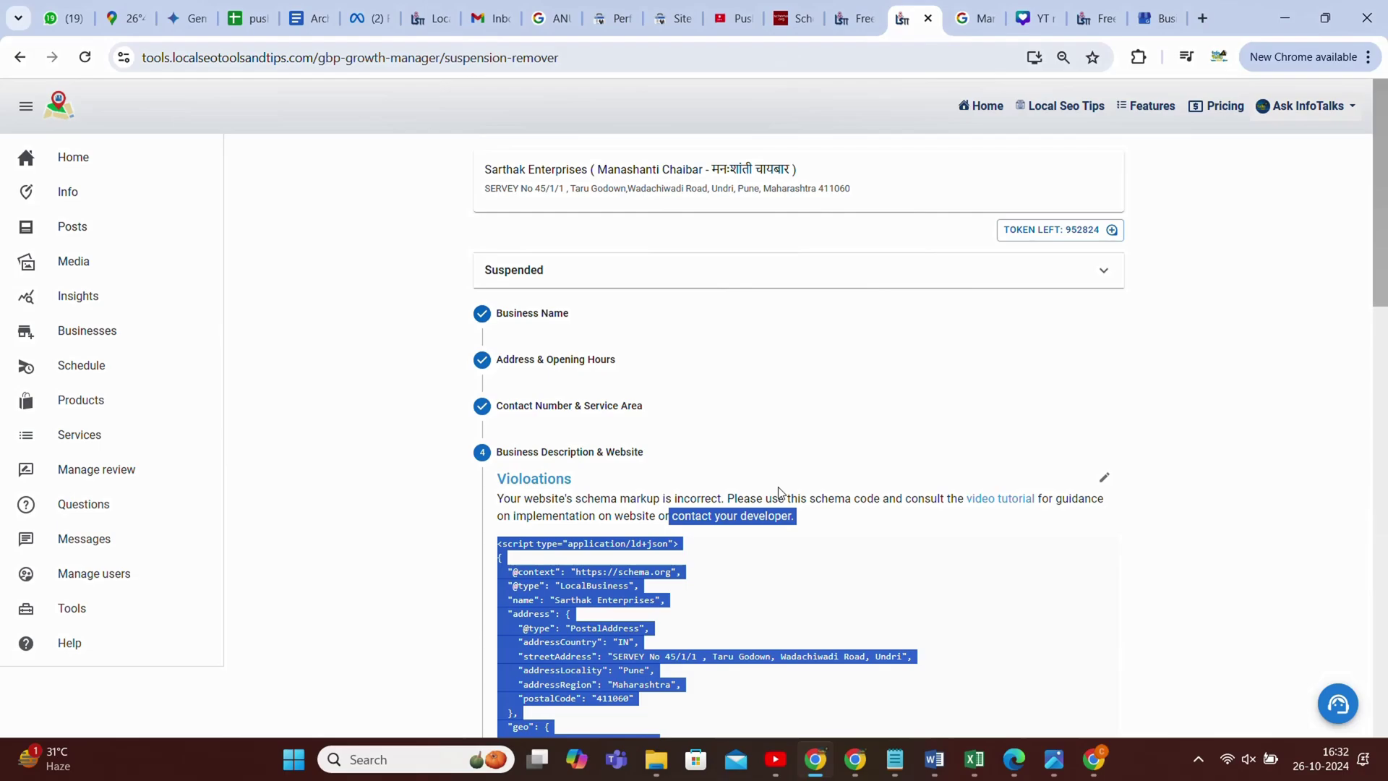
{"action": "left_click", "coordinate": [781, 493]}
{"action": "scroll", "coordinate": [780, 493], "scroll_direction": "down", "scroll_amount": 5}
{"action": "scroll", "coordinate": [830, 406], "scroll_direction": "down", "scroll_amount": 7}
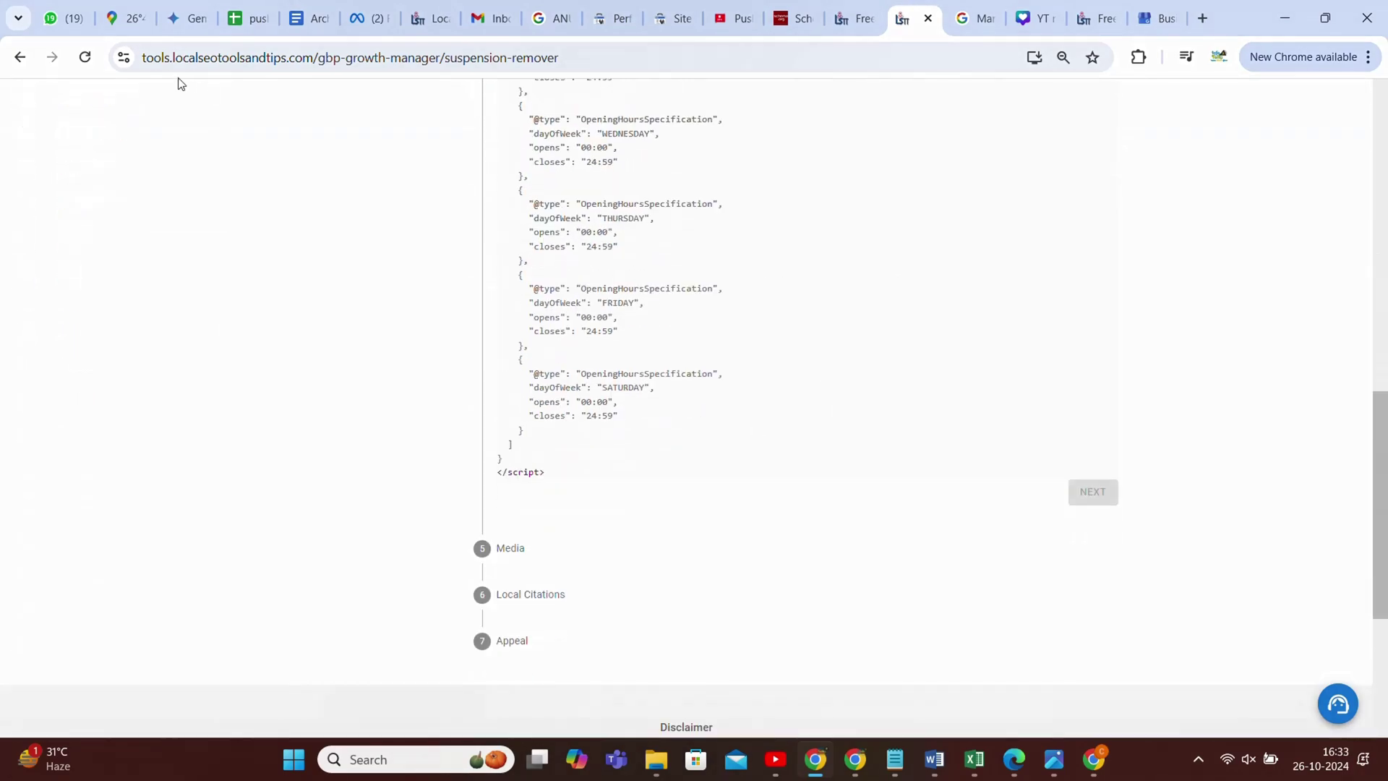
- Reload the audit page and read the Media stage's violation and image guidelines
{"action": "left_click", "coordinate": [85, 57]}
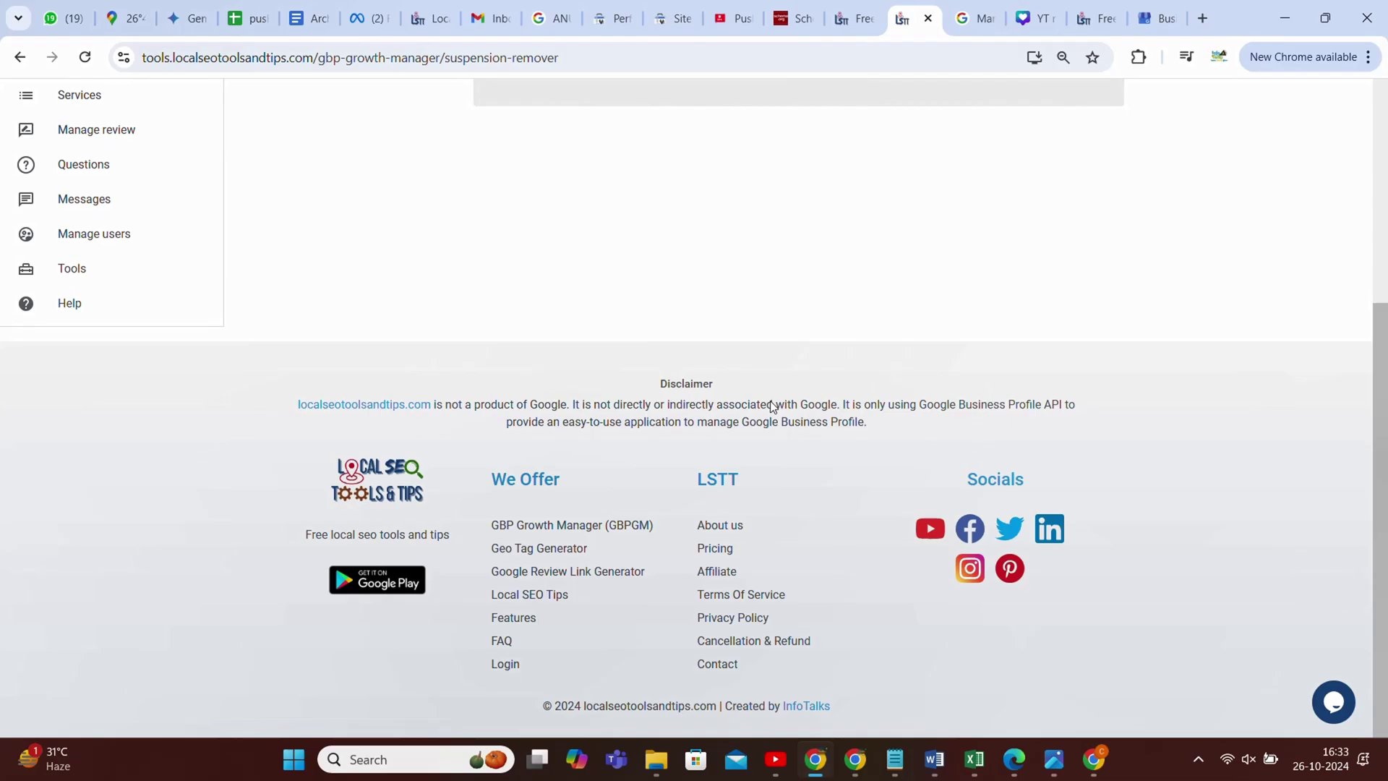
{"action": "scroll", "coordinate": [771, 403], "scroll_direction": "up", "scroll_amount": 3}
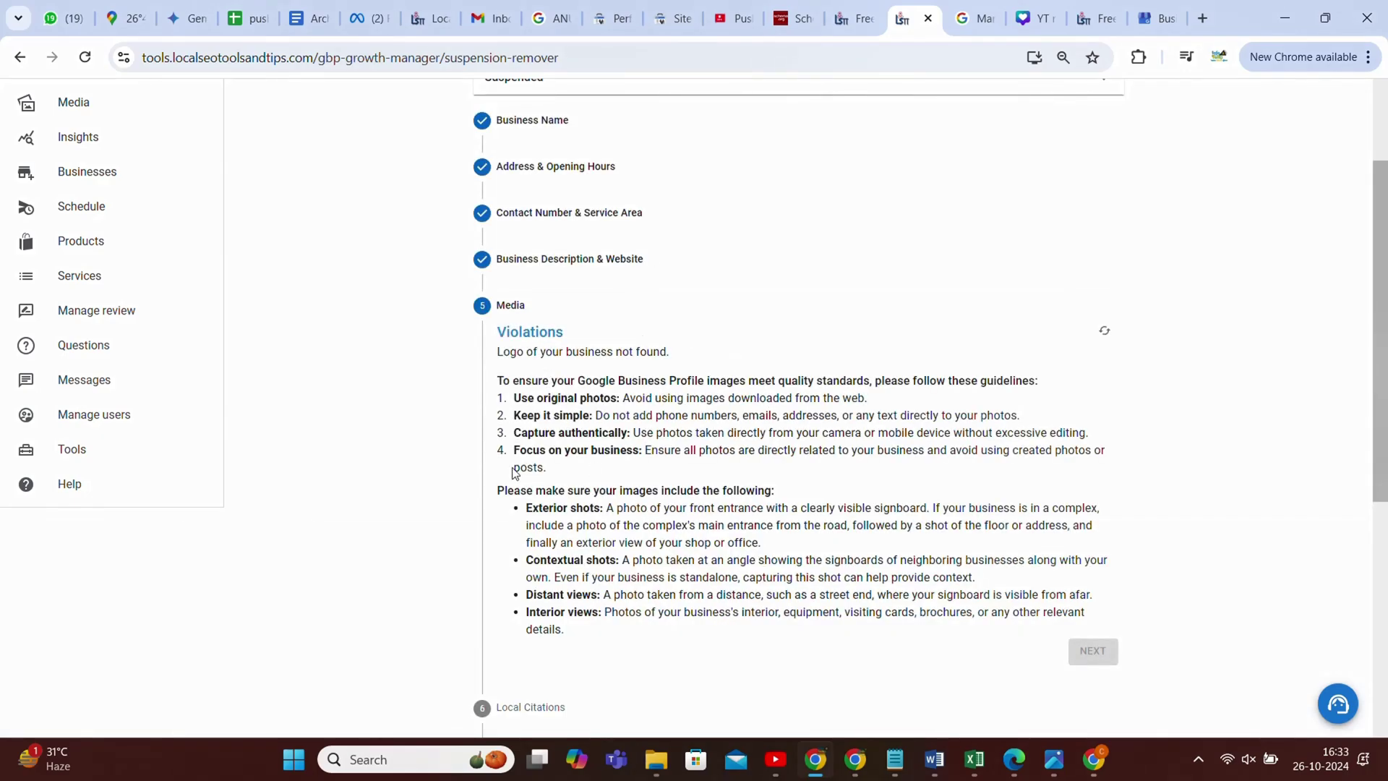
{"action": "scroll", "coordinate": [709, 569], "scroll_direction": "down", "scroll_amount": 2}
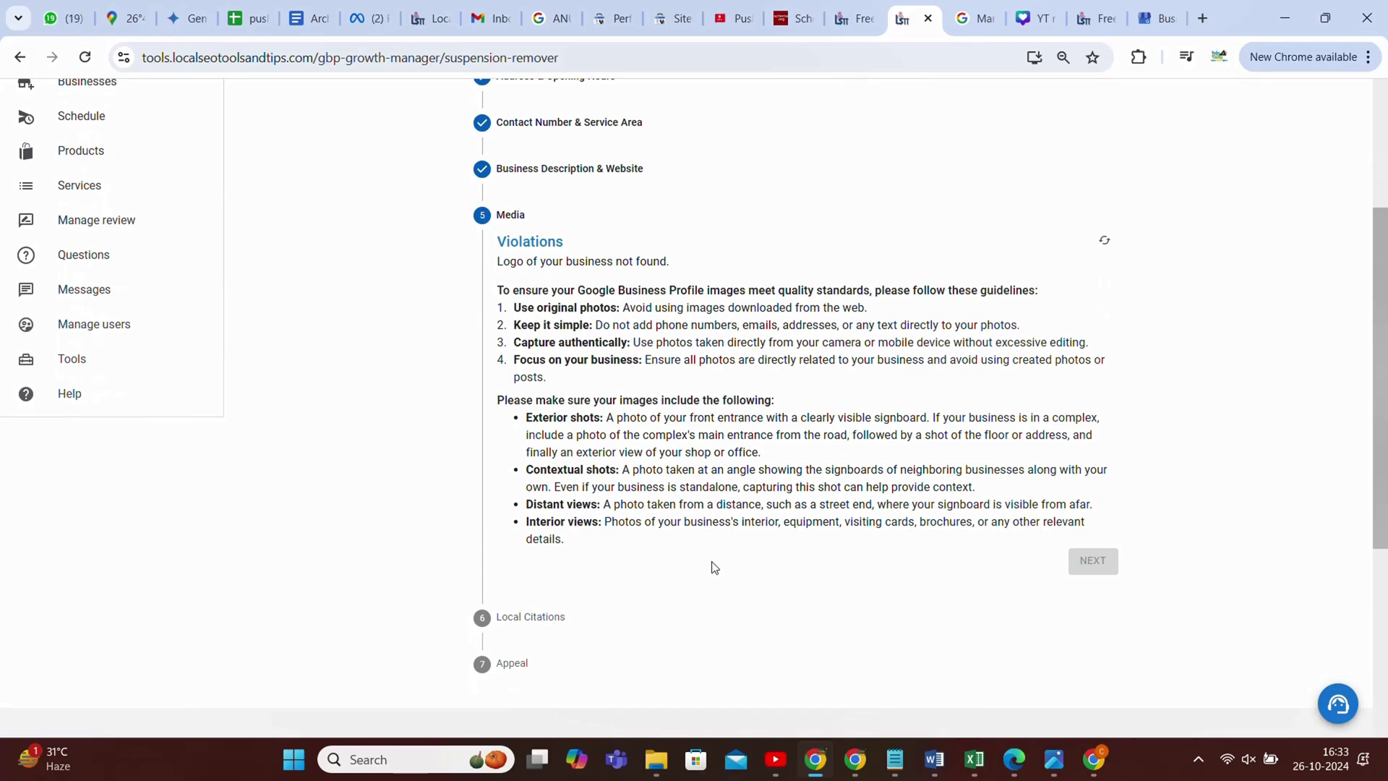
- Re-run the Media check and review the logo violation together with the photo requirements
{"action": "left_click", "coordinate": [1106, 242]}
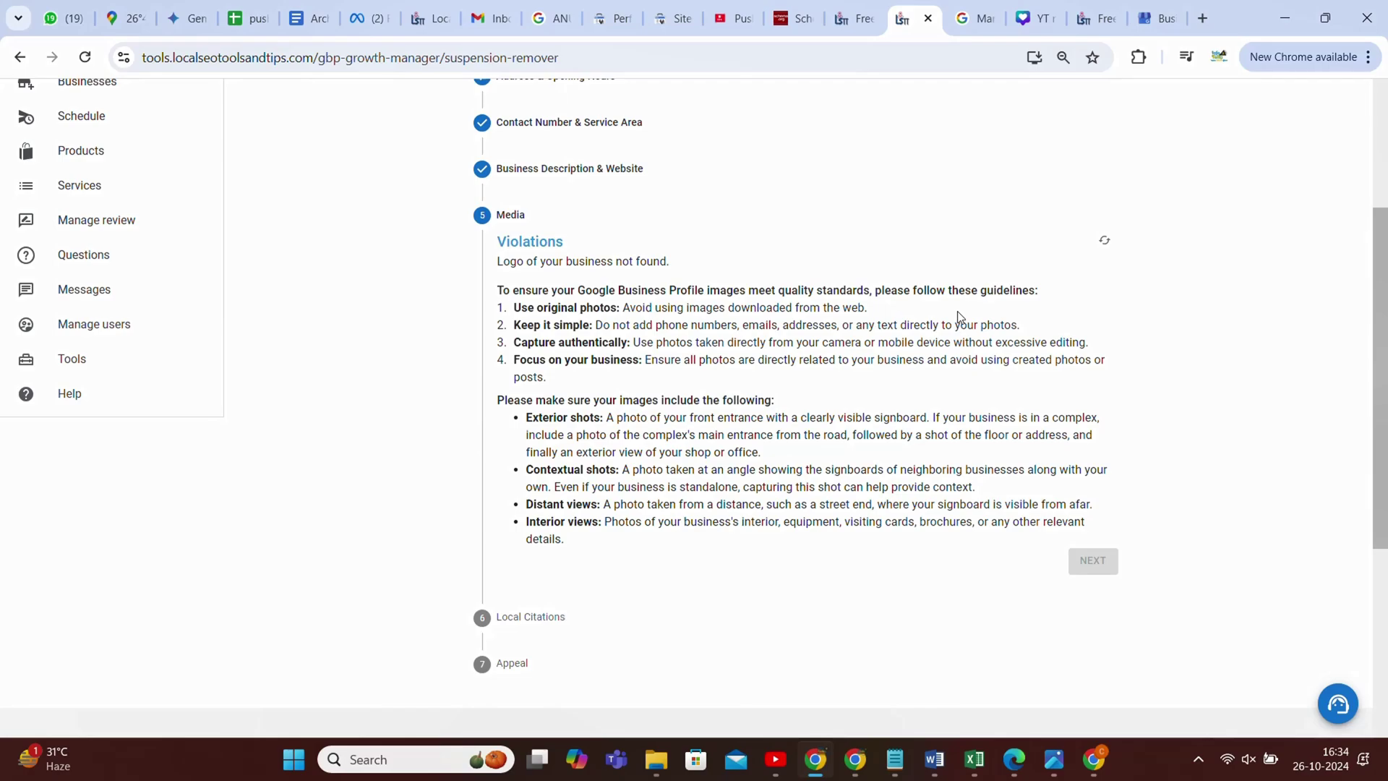
{"action": "left_click_drag", "start_coordinate": [497, 262], "coordinate": [689, 265]}
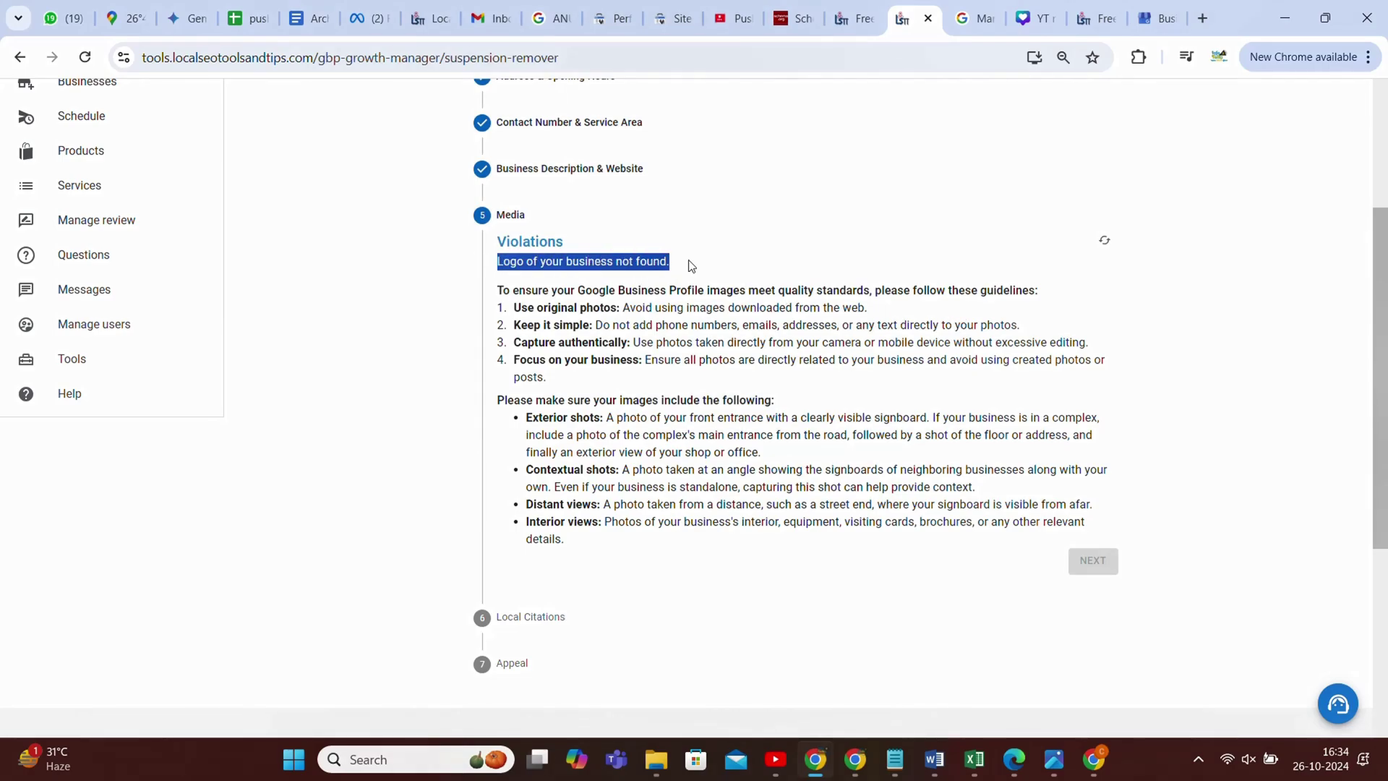
{"action": "scroll", "coordinate": [745, 304], "scroll_direction": "up", "scroll_amount": 3}
{"action": "scroll", "coordinate": [749, 305], "scroll_direction": "down", "scroll_amount": 2}
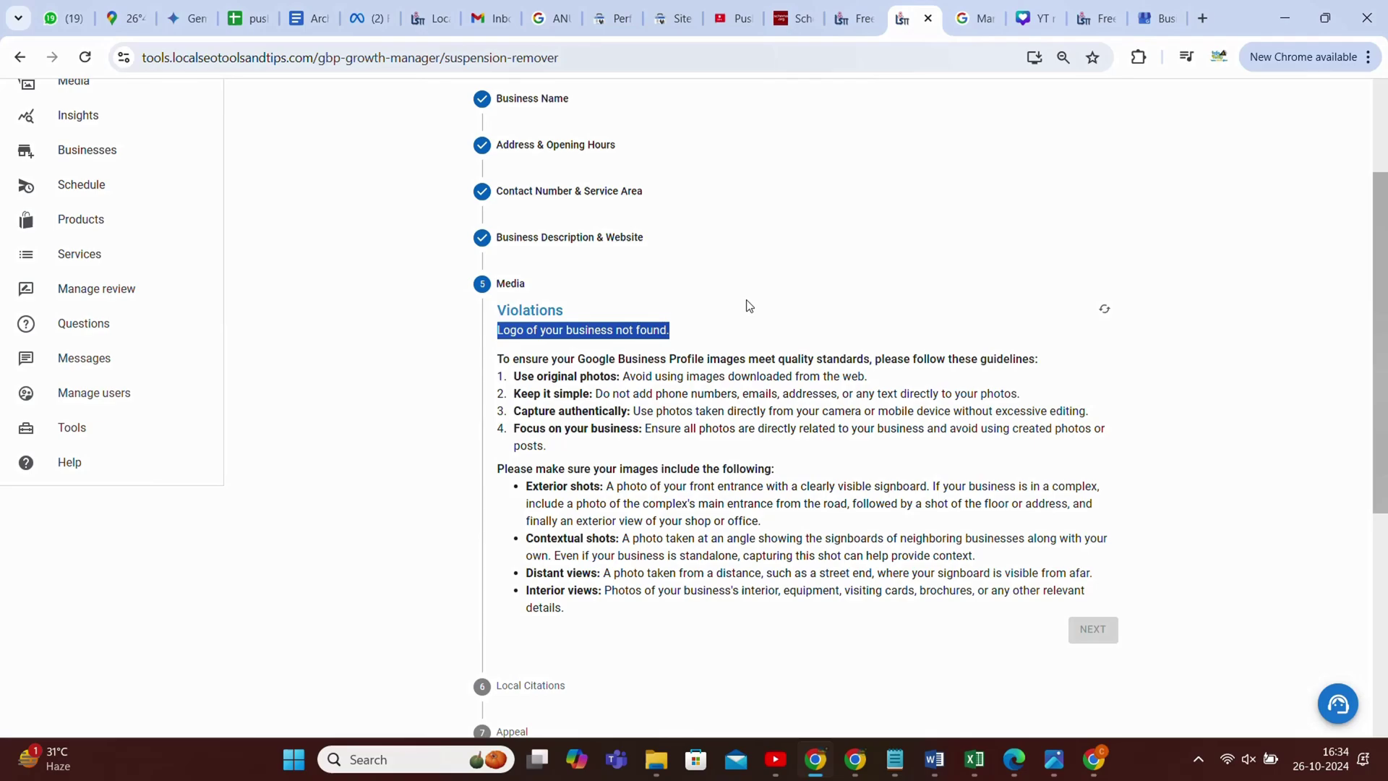
{"action": "scroll", "coordinate": [748, 305], "scroll_direction": "up", "scroll_amount": 3}
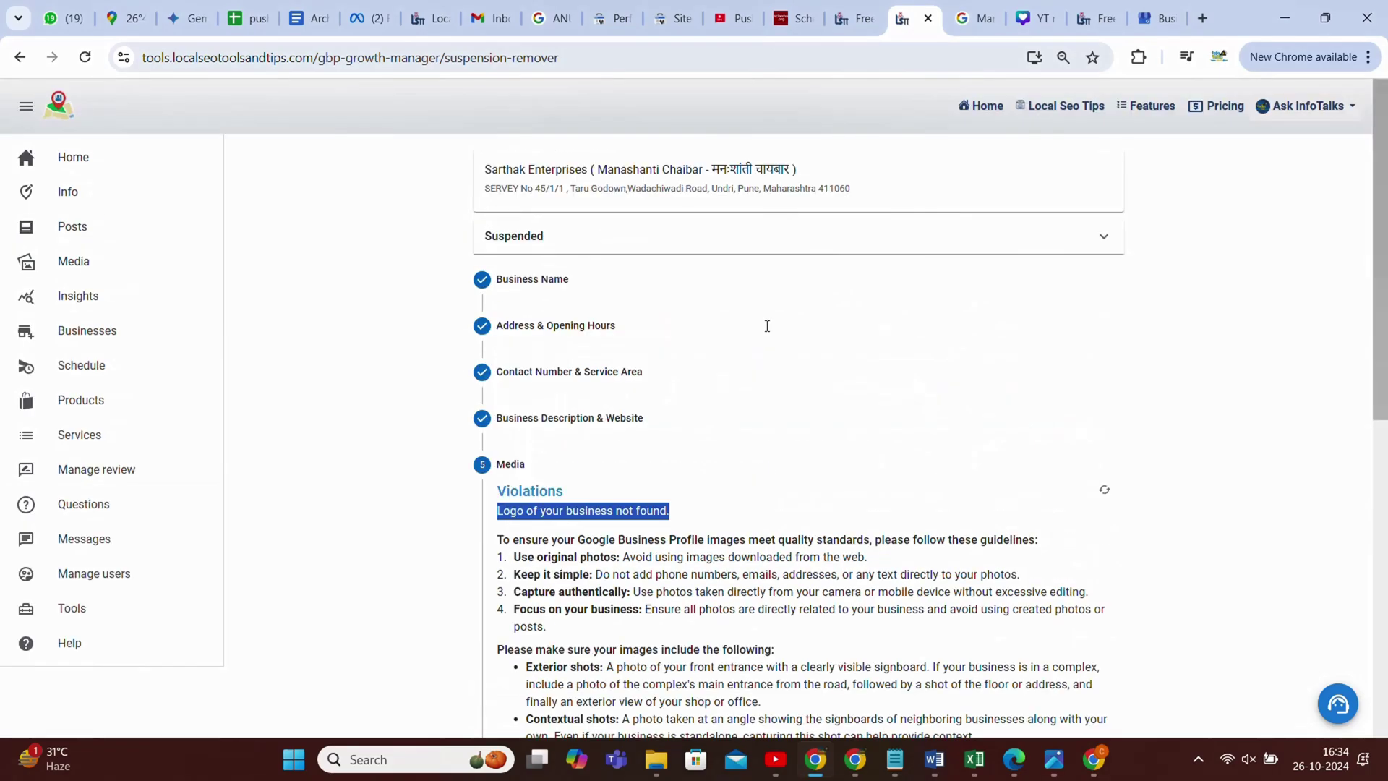
{"action": "scroll", "coordinate": [767, 325], "scroll_direction": "down", "scroll_amount": 6}
{"action": "scroll", "coordinate": [767, 326], "scroll_direction": "up", "scroll_amount": 6}
- Open the profile's Media page in a new tab and upload the business logo in the Identity category
{"action": "left_click", "coordinate": [63, 266]}
{"action": "right_click", "coordinate": [64, 266]}
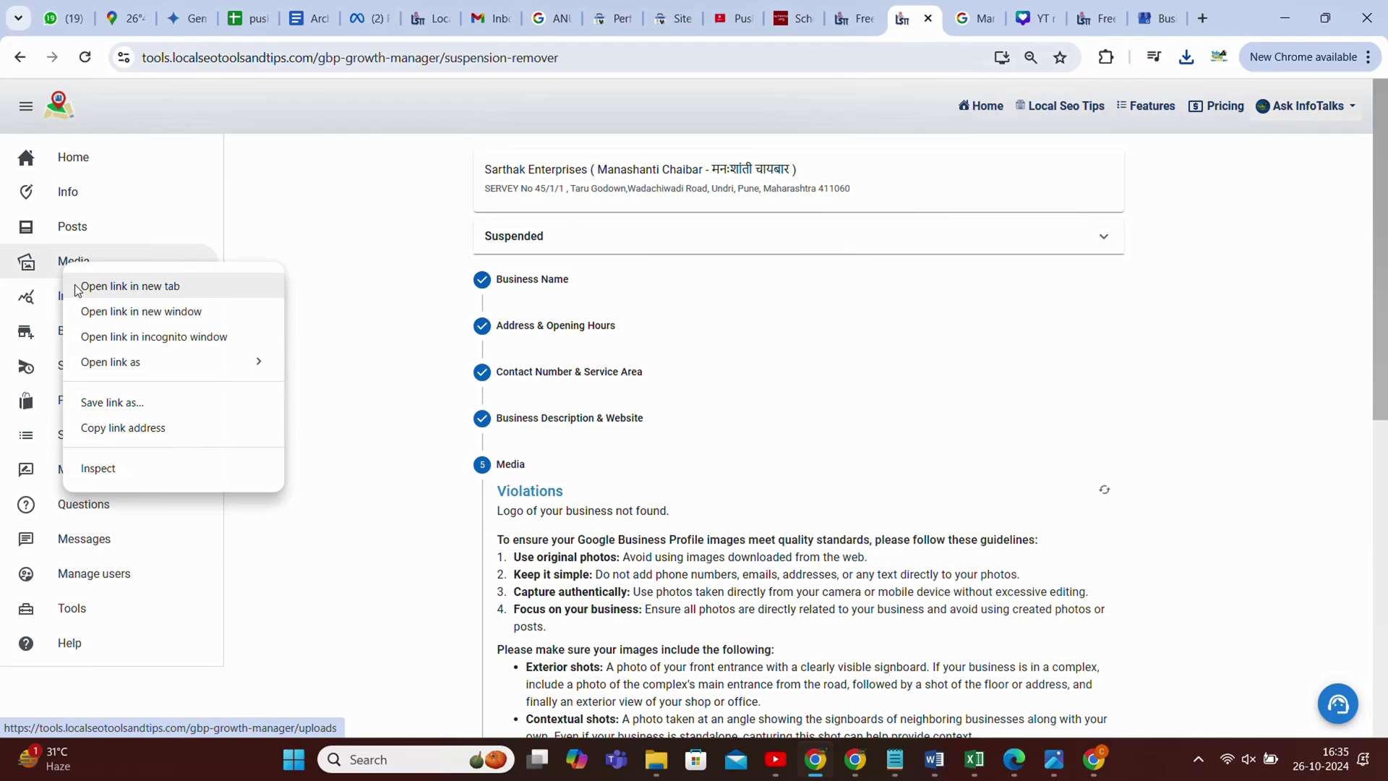
{"action": "left_click", "coordinate": [81, 285]}
{"action": "left_click", "coordinate": [915, 20]}
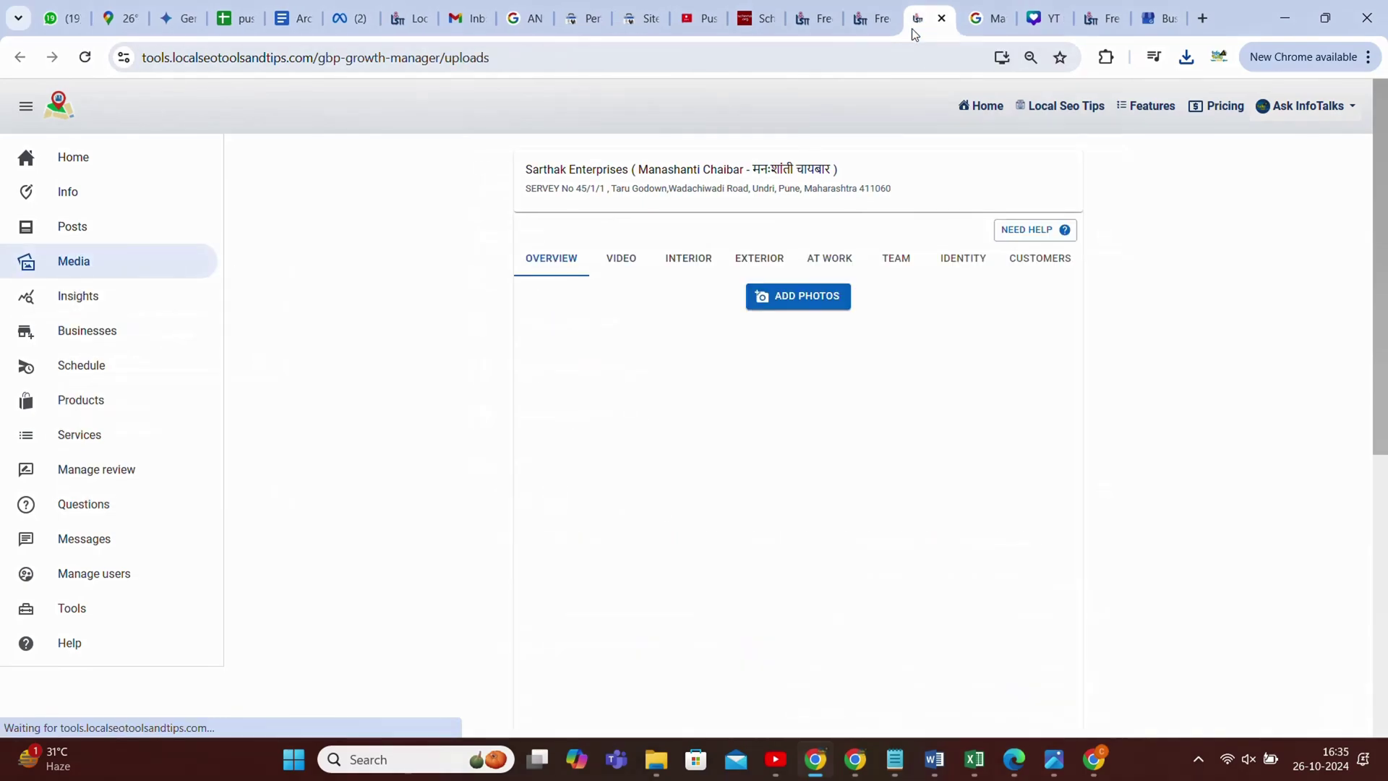
{"action": "left_click", "coordinate": [977, 273]}
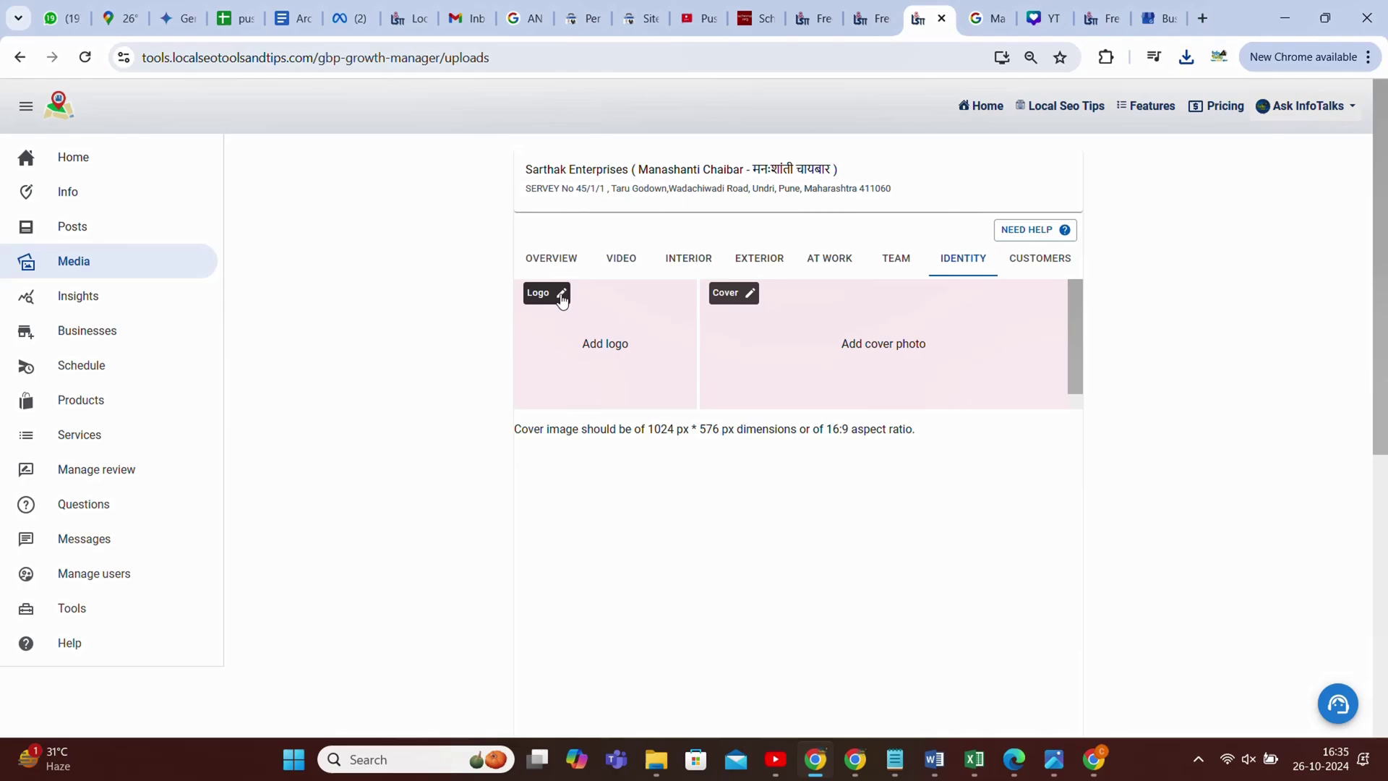
{"action": "left_click", "coordinate": [561, 298]}
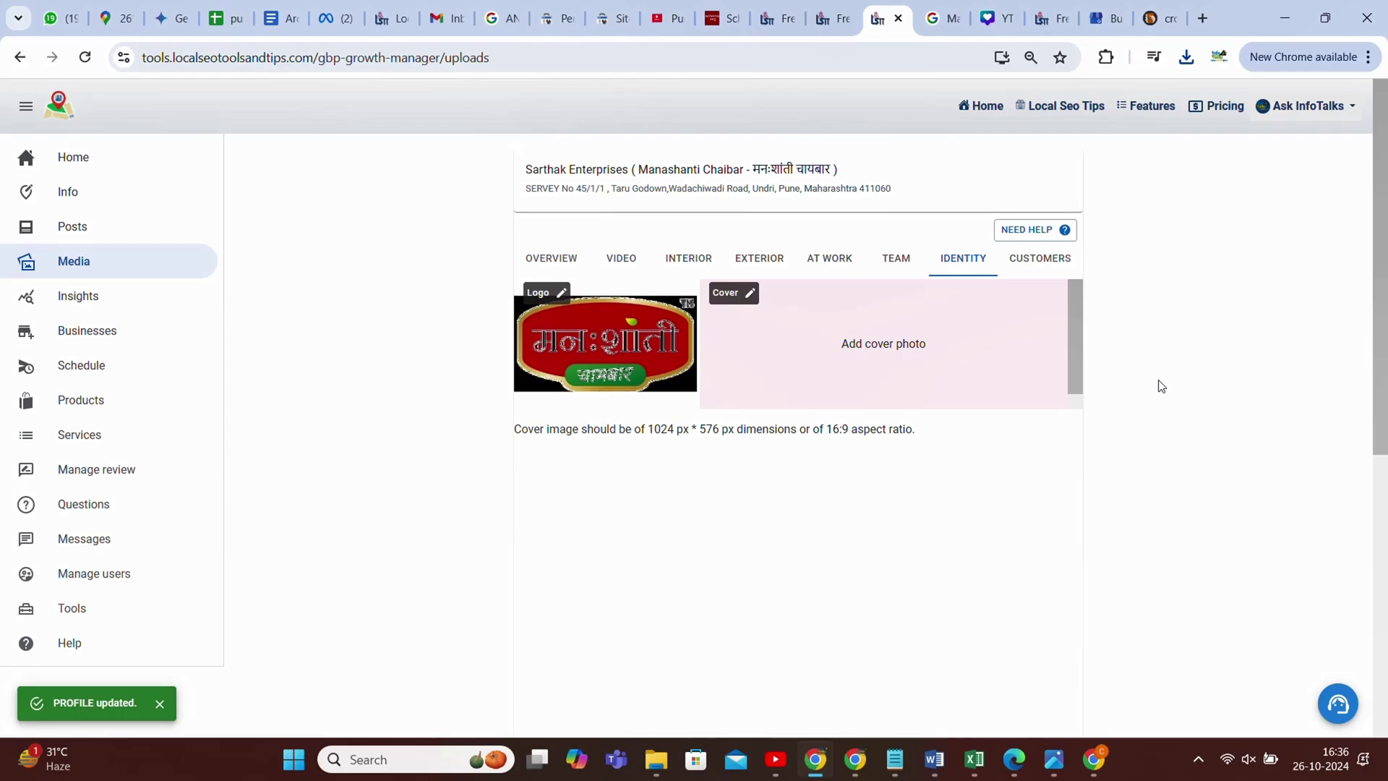
- Return to the Suspension Remover audit, re-check the Media stage and advance to Local Citations
{"action": "left_click", "coordinate": [829, 7]}
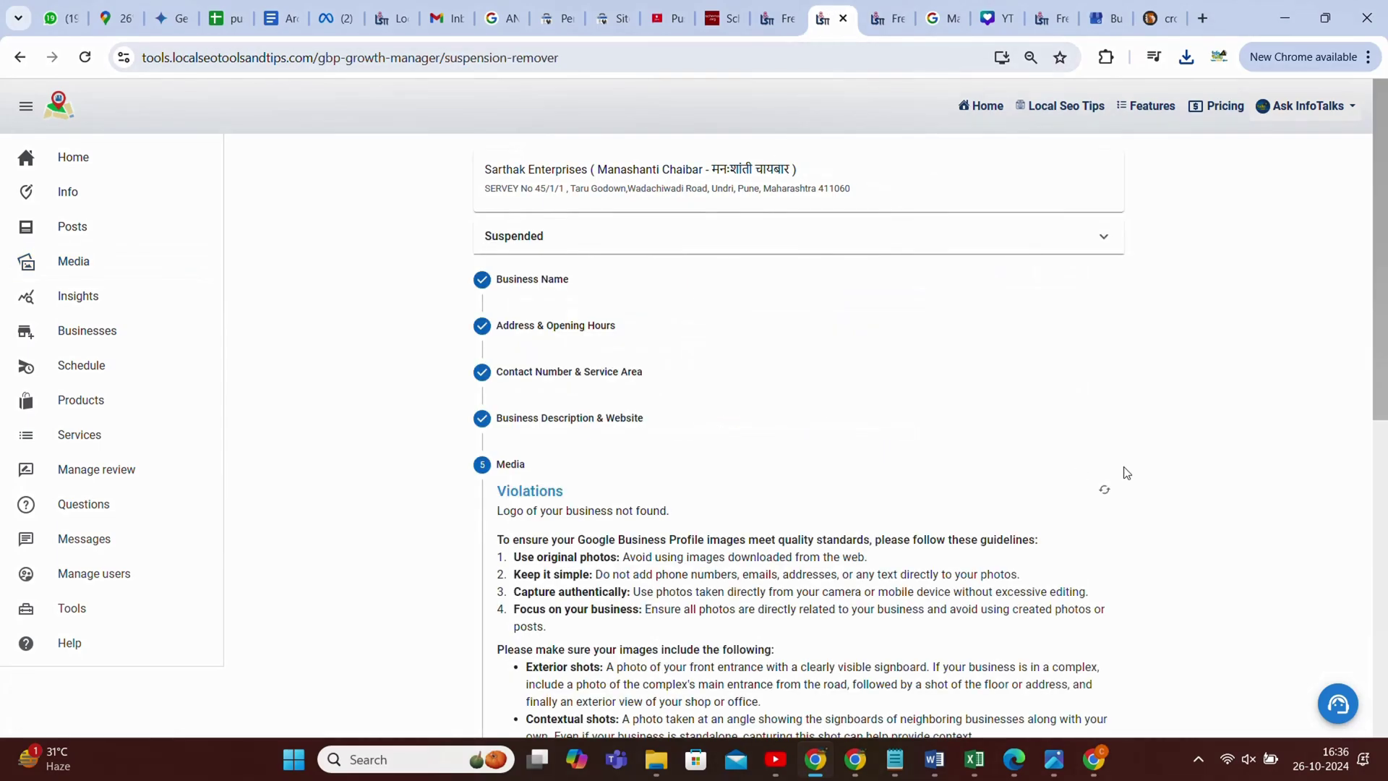
{"action": "left_click", "coordinate": [1104, 493]}
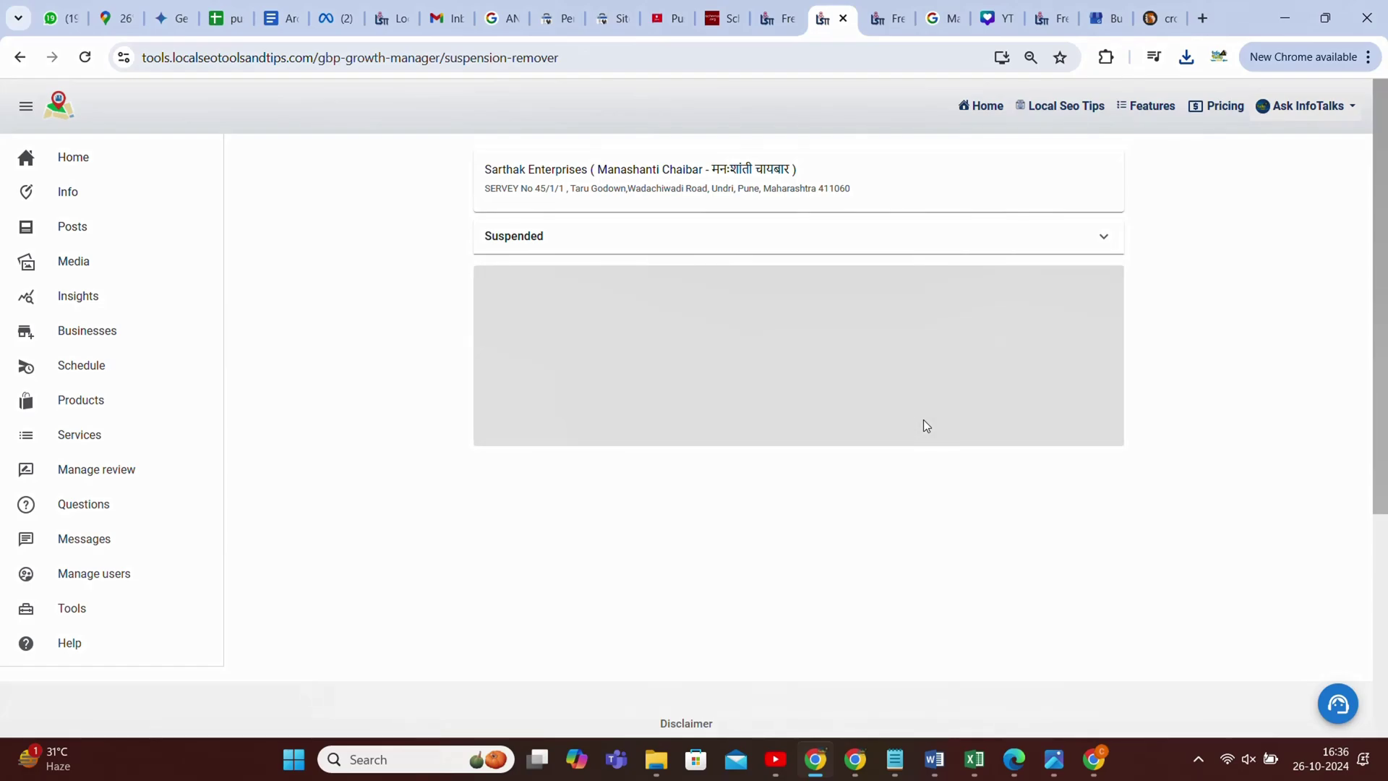
{"action": "scroll", "coordinate": [923, 426], "scroll_direction": "down", "scroll_amount": 3}
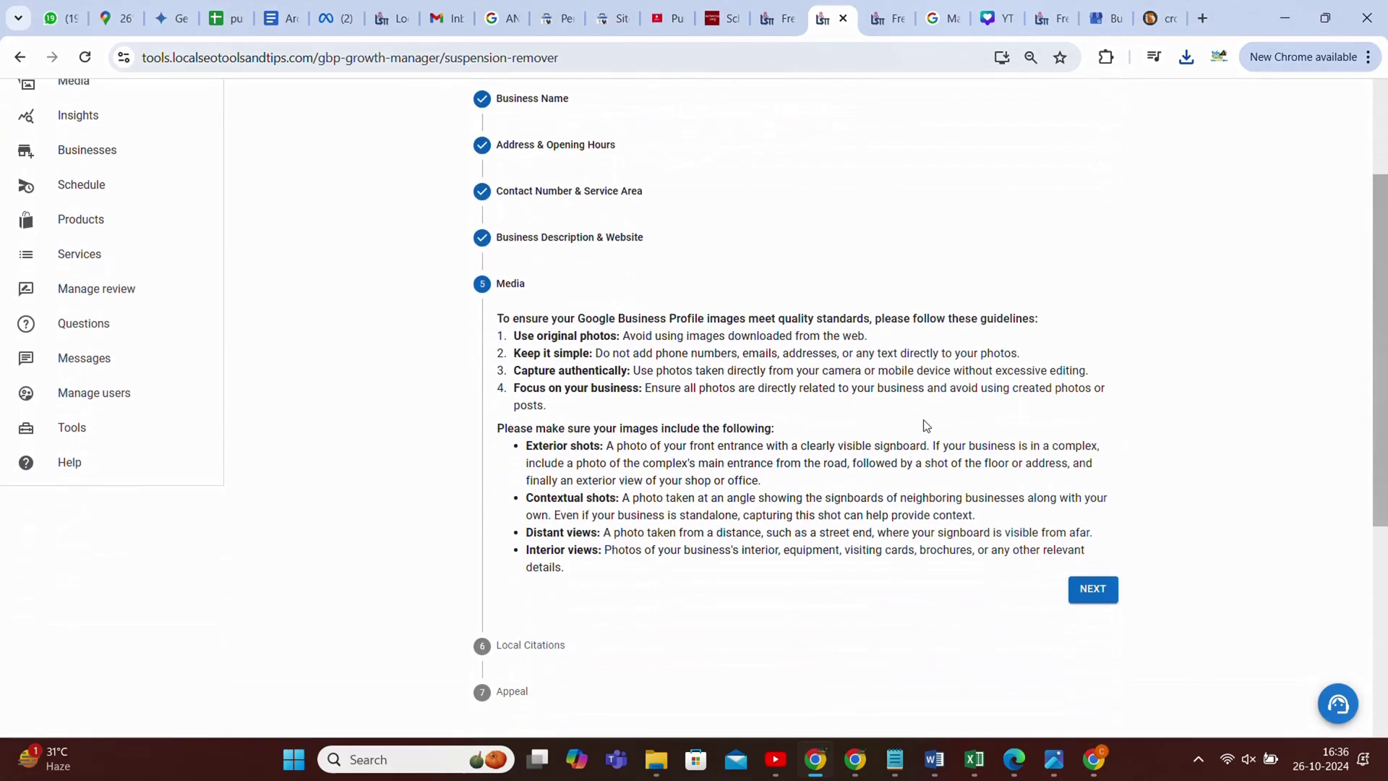
{"action": "left_click", "coordinate": [1092, 590]}
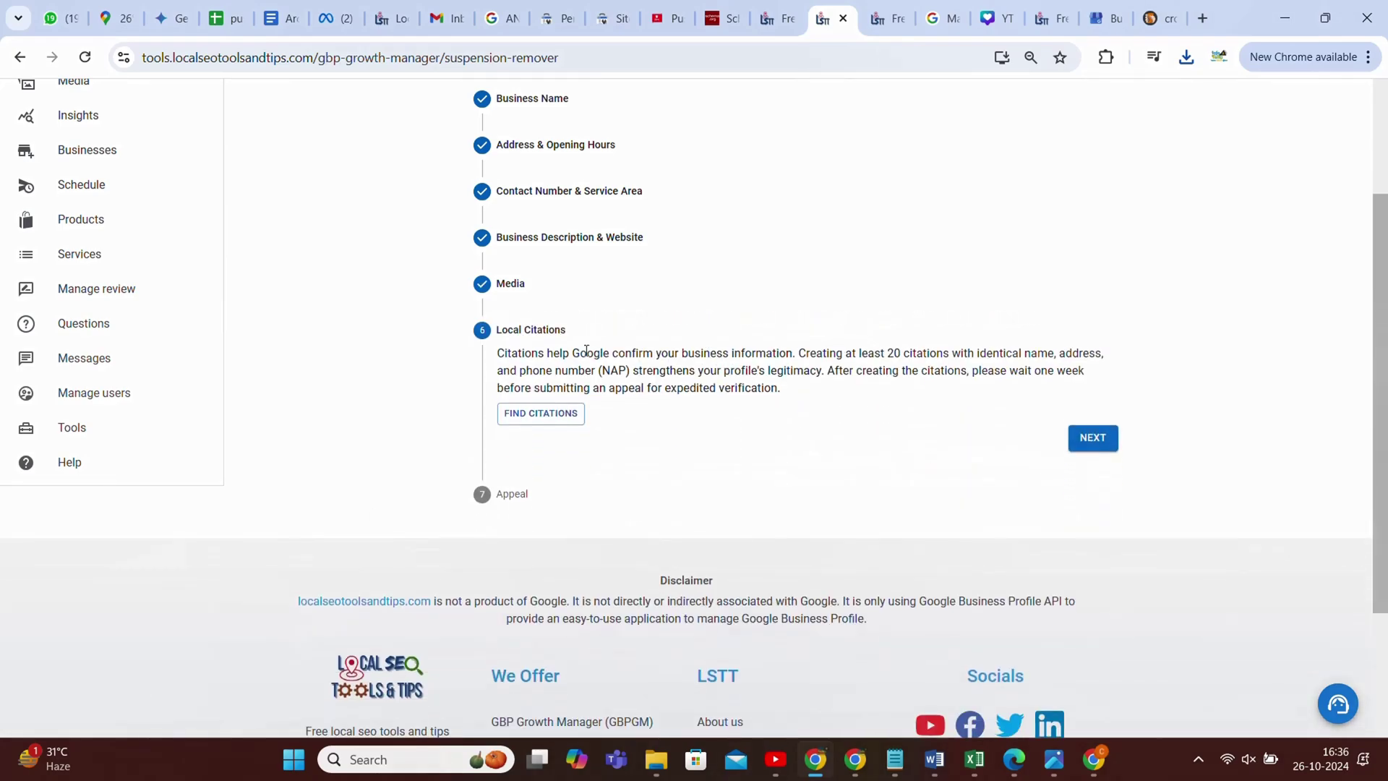
- Read the Local Citations advice, find the existing citations for Sarthak Enterprises and review the listed websites
{"action": "left_click_drag", "start_coordinate": [580, 353], "coordinate": [983, 377]}
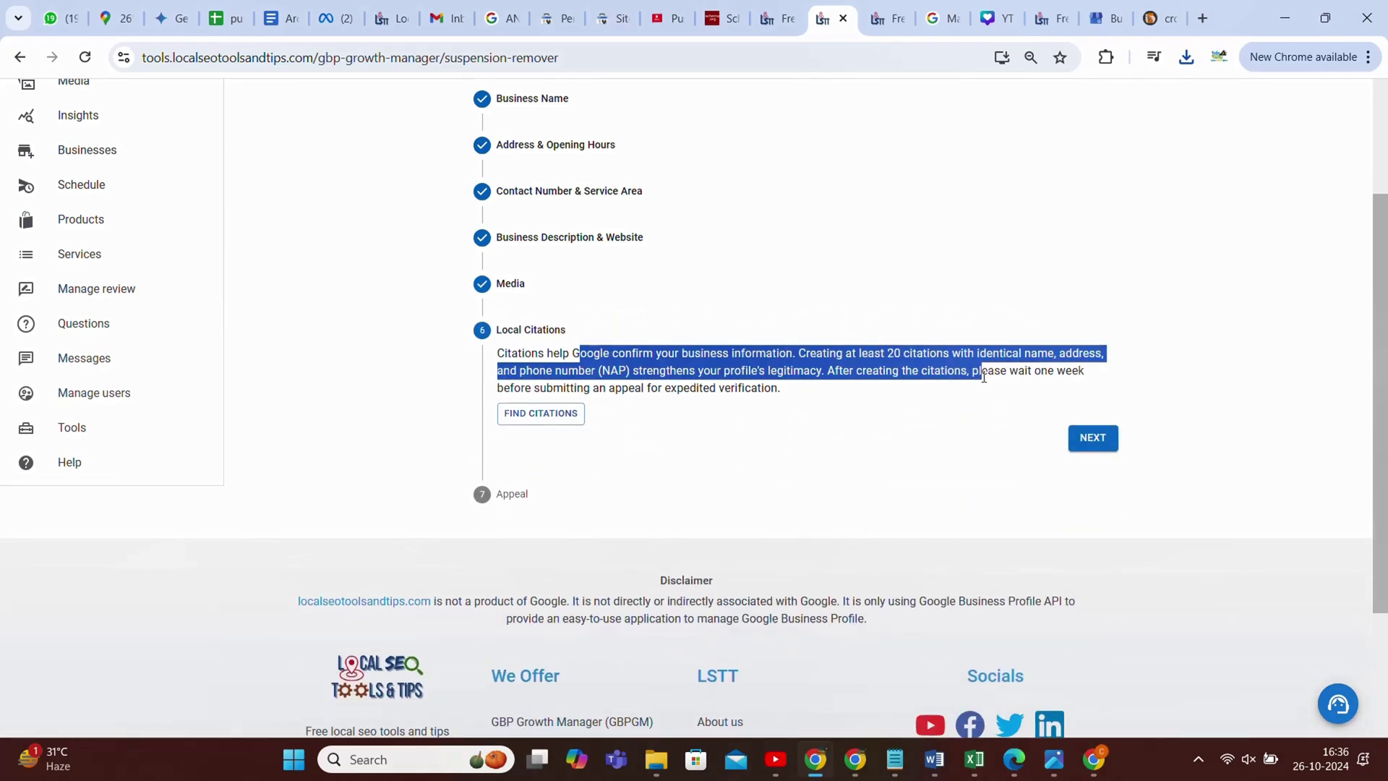
{"action": "left_click", "coordinate": [552, 414]}
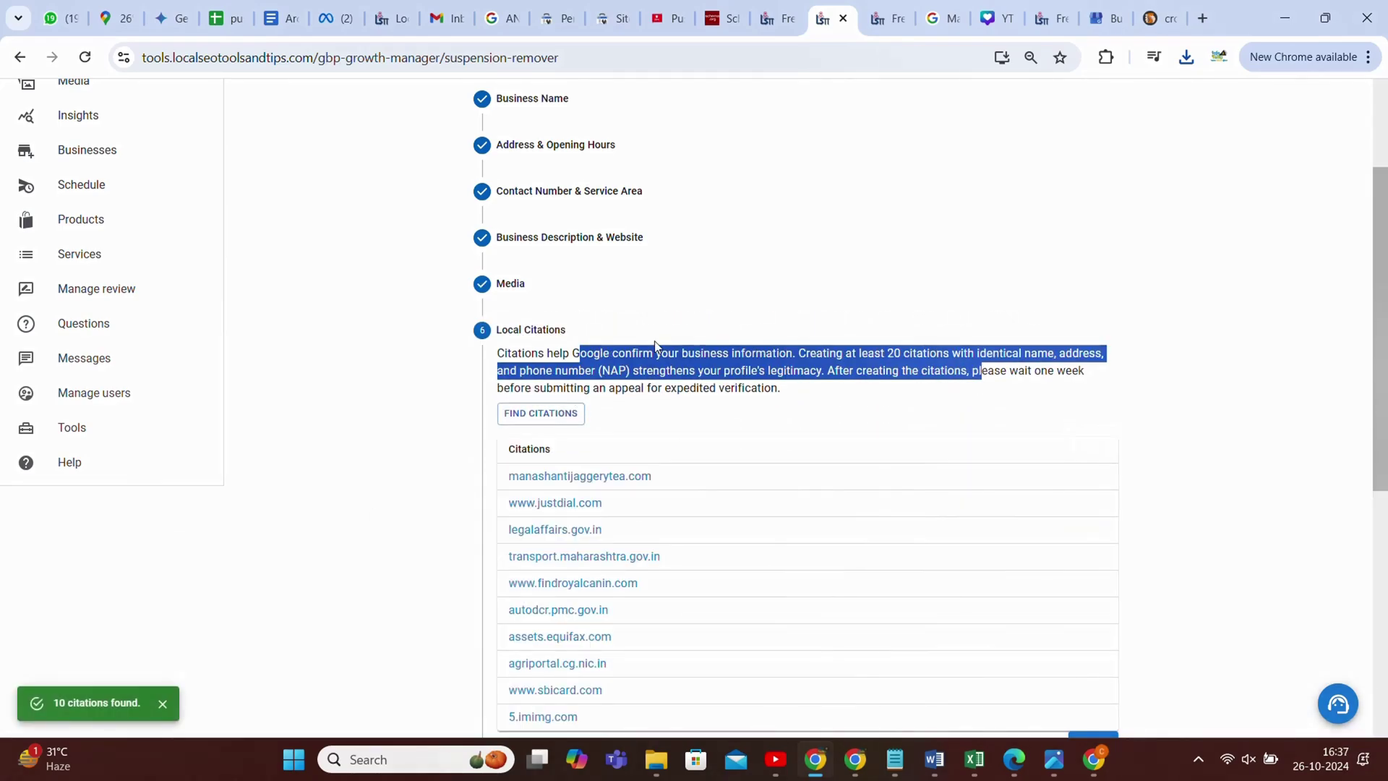
{"action": "scroll", "coordinate": [672, 282], "scroll_direction": "down", "scroll_amount": 3}
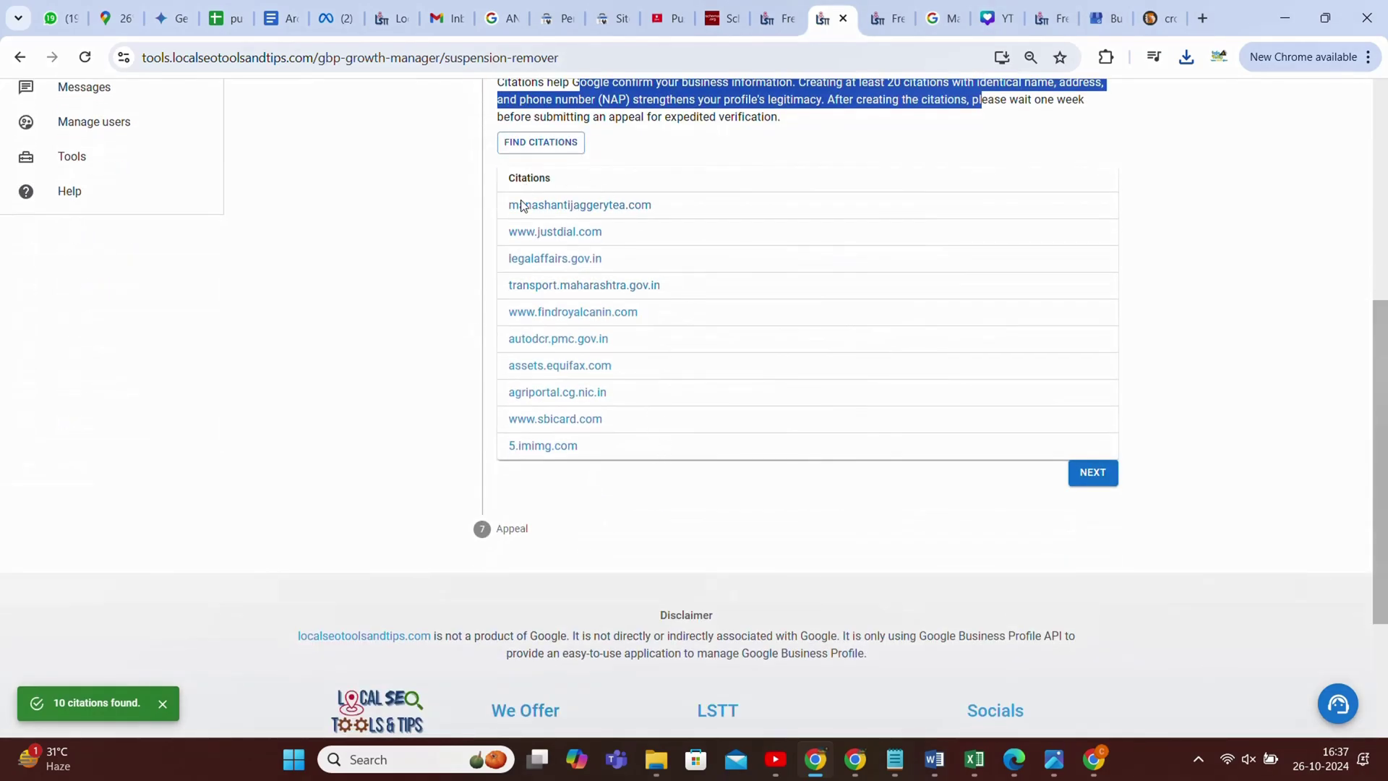
{"action": "scroll", "coordinate": [792, 420], "scroll_direction": "up", "scroll_amount": 1}
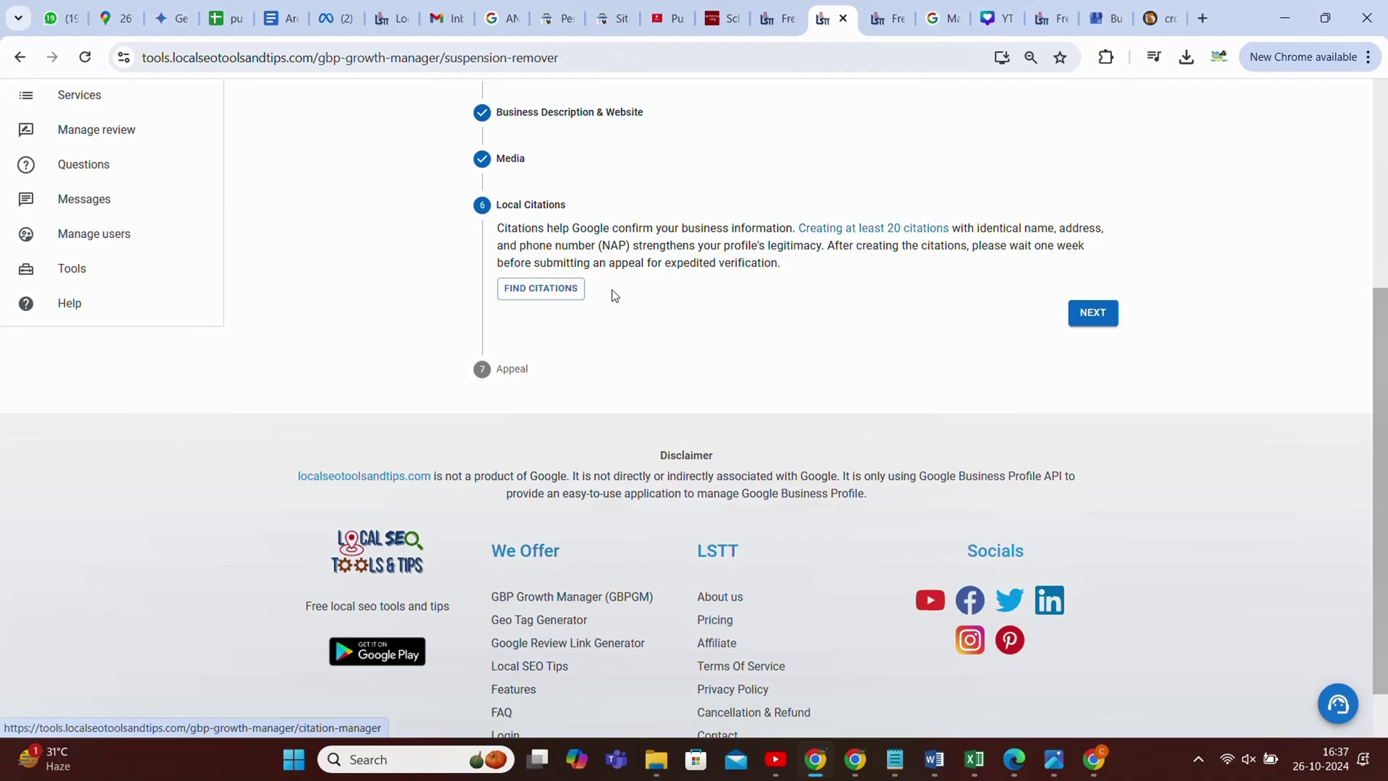
- Find the existing citations for Sarthak Enterprises and advance the audit to the Appeal stage
{"action": "left_click", "coordinate": [555, 295]}
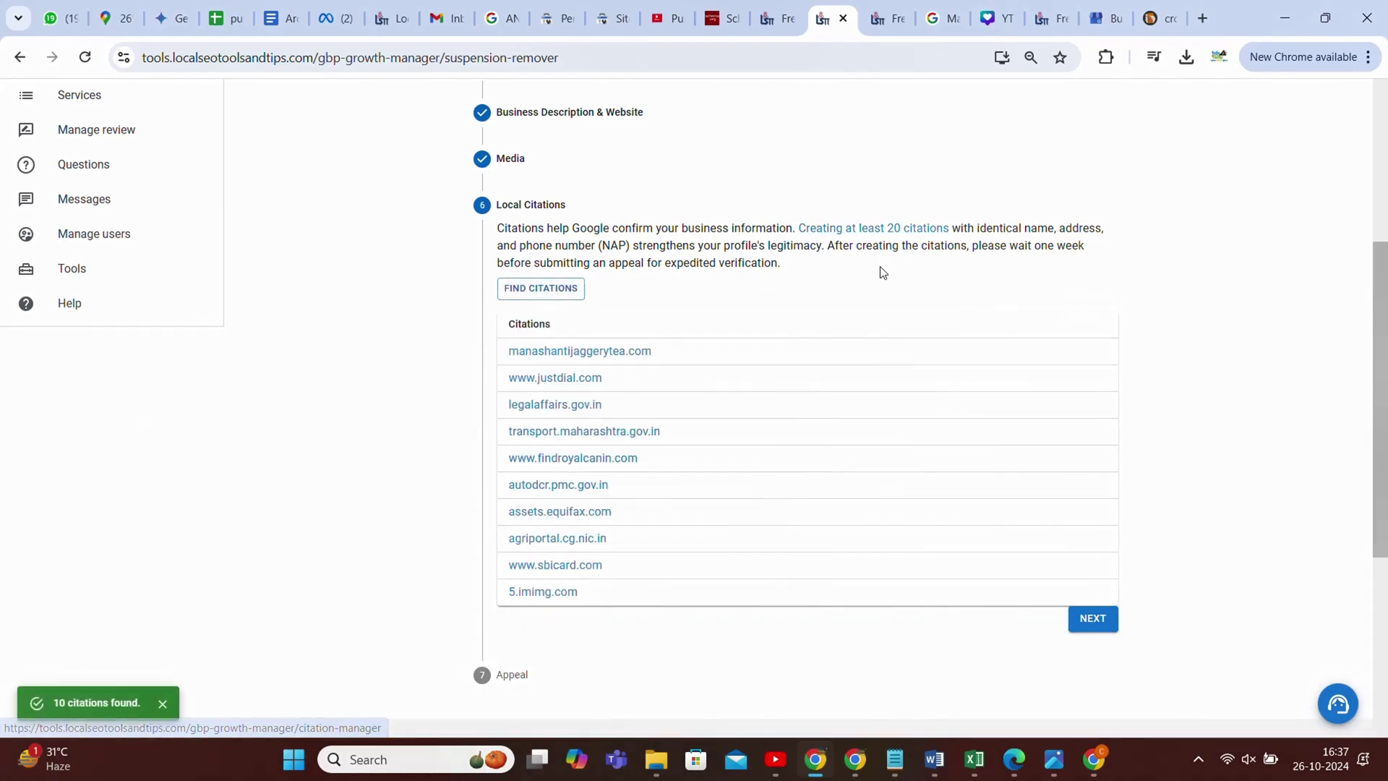
{"action": "left_click", "coordinate": [1102, 624]}
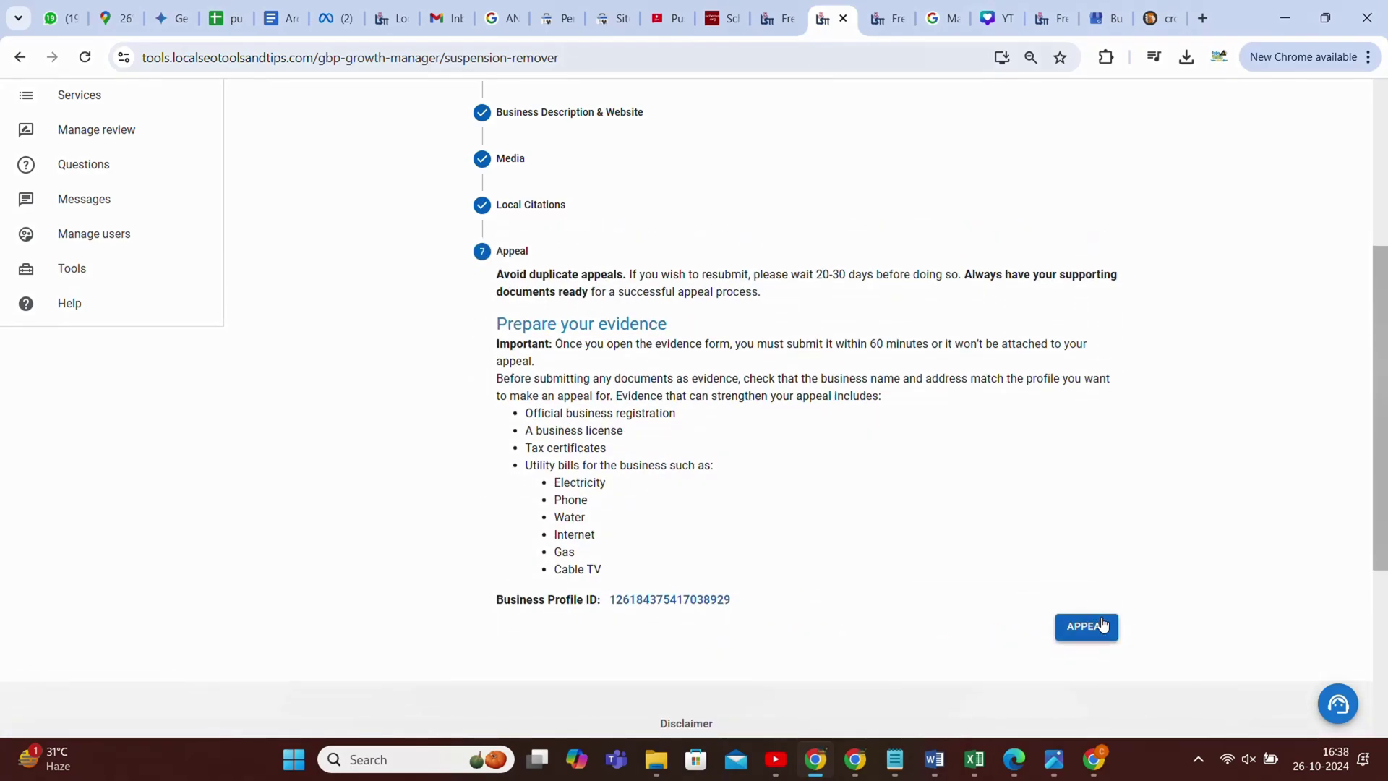
- Read the Appeal stage's advice on duplicate appeals and the evidence required, down to the Business Profile ID
{"action": "left_click_drag", "start_coordinate": [497, 275], "coordinate": [805, 299]}
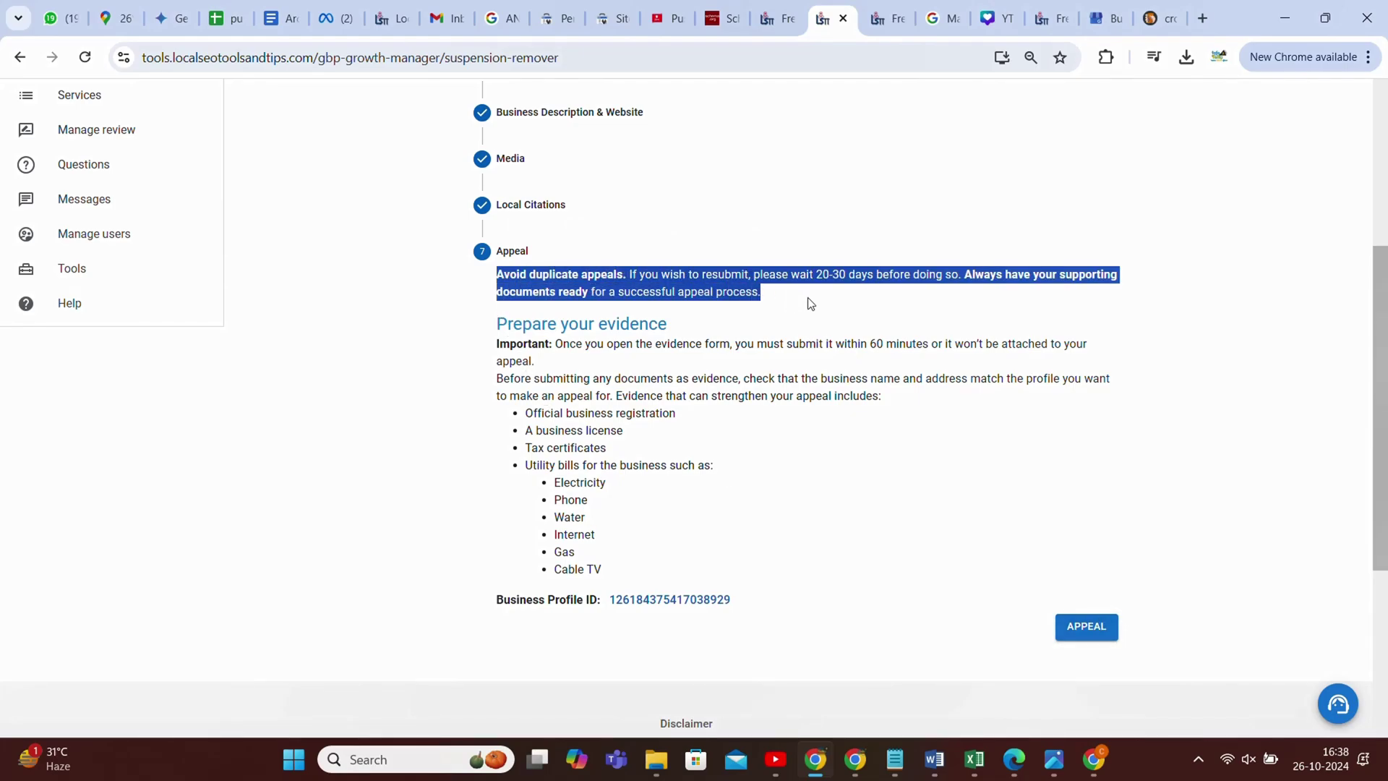
{"action": "left_click", "coordinate": [557, 371]}
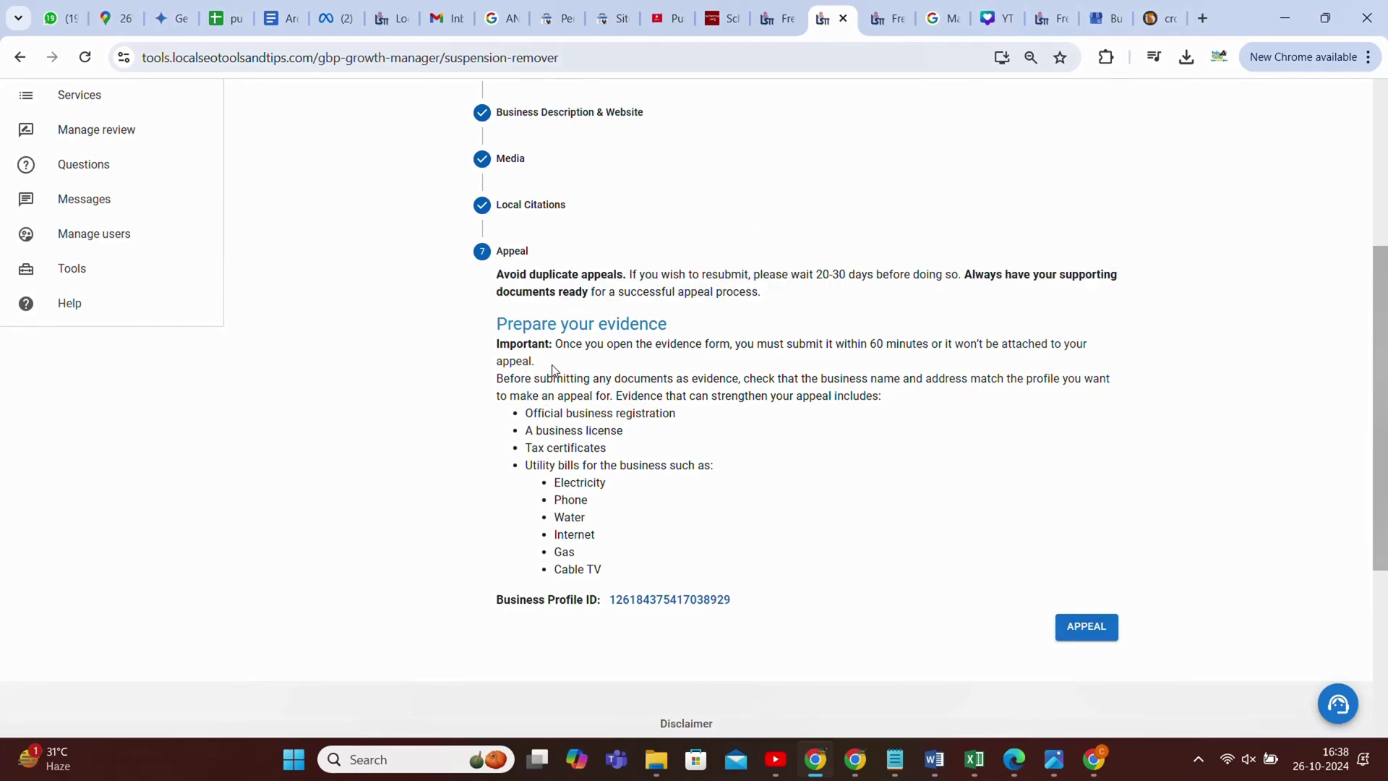
{"action": "left_click_drag", "start_coordinate": [498, 344], "coordinate": [623, 576]}
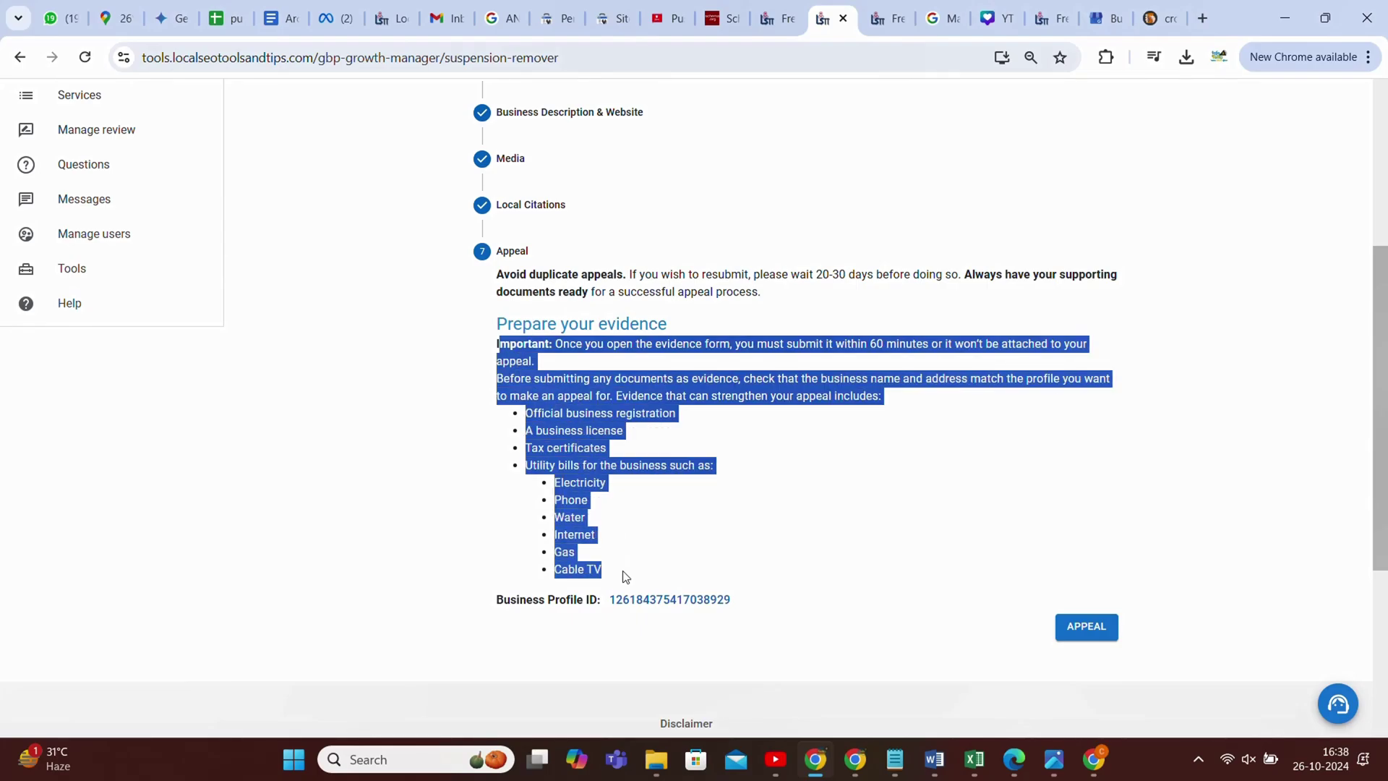
{"action": "left_click", "coordinate": [707, 609]}
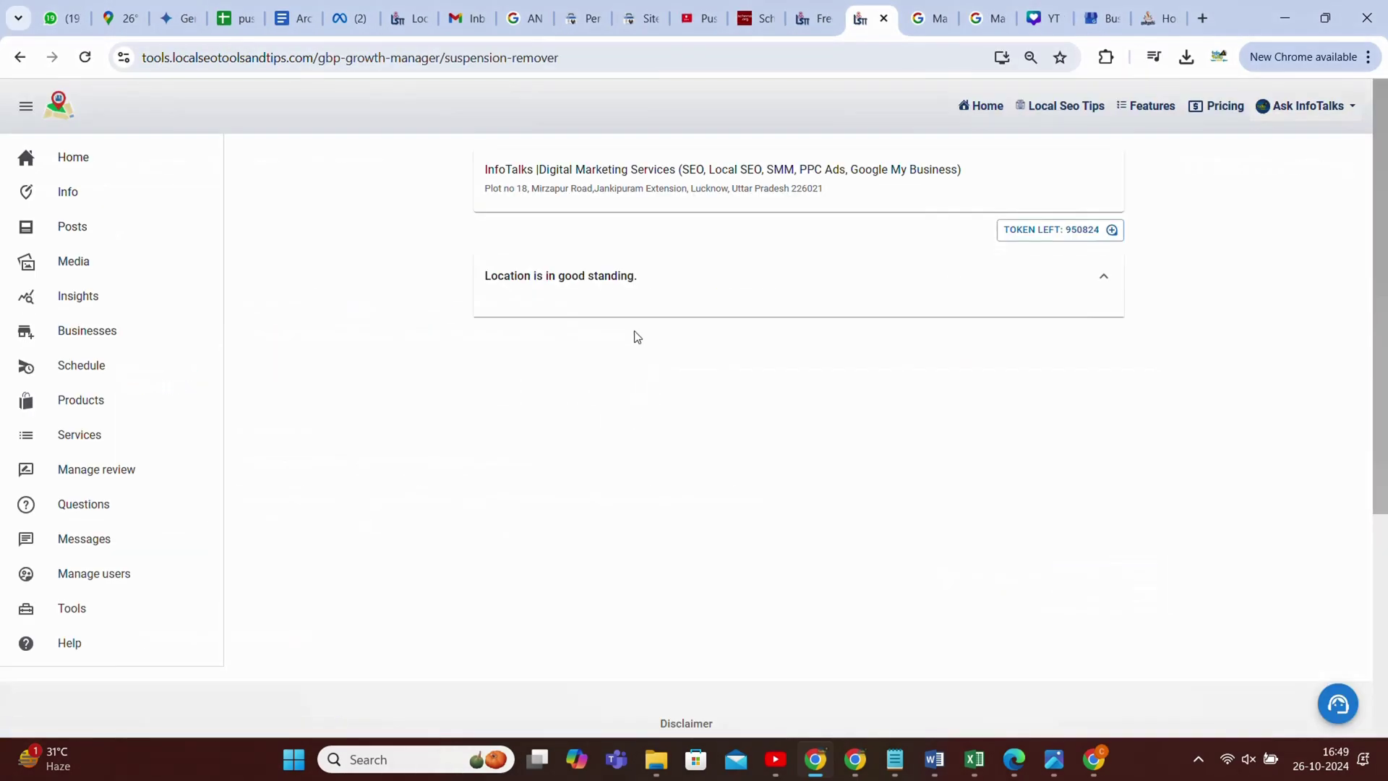
- Check the location status section of the InfoTalks profile in the Suspension Remover
{"action": "left_click", "coordinate": [640, 282]}
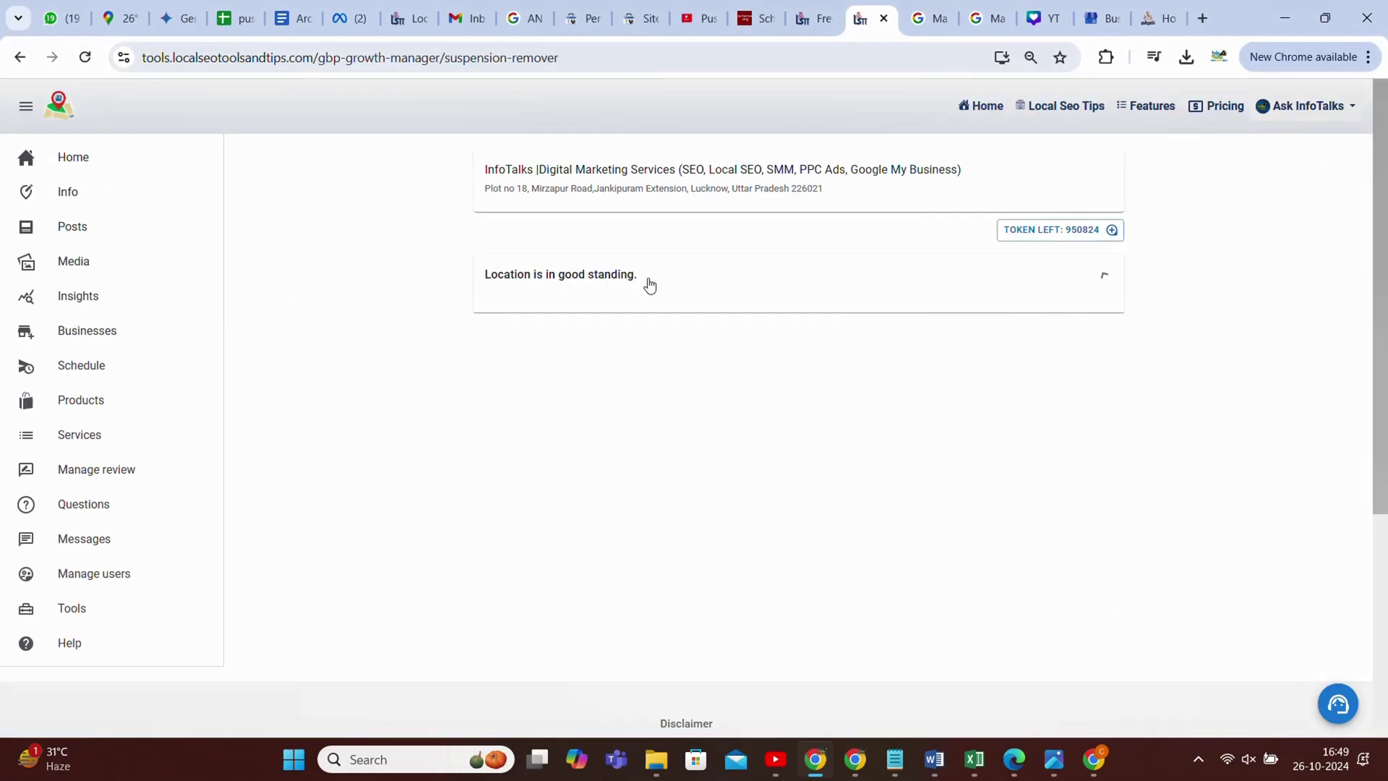
{"action": "left_click", "coordinate": [698, 281]}
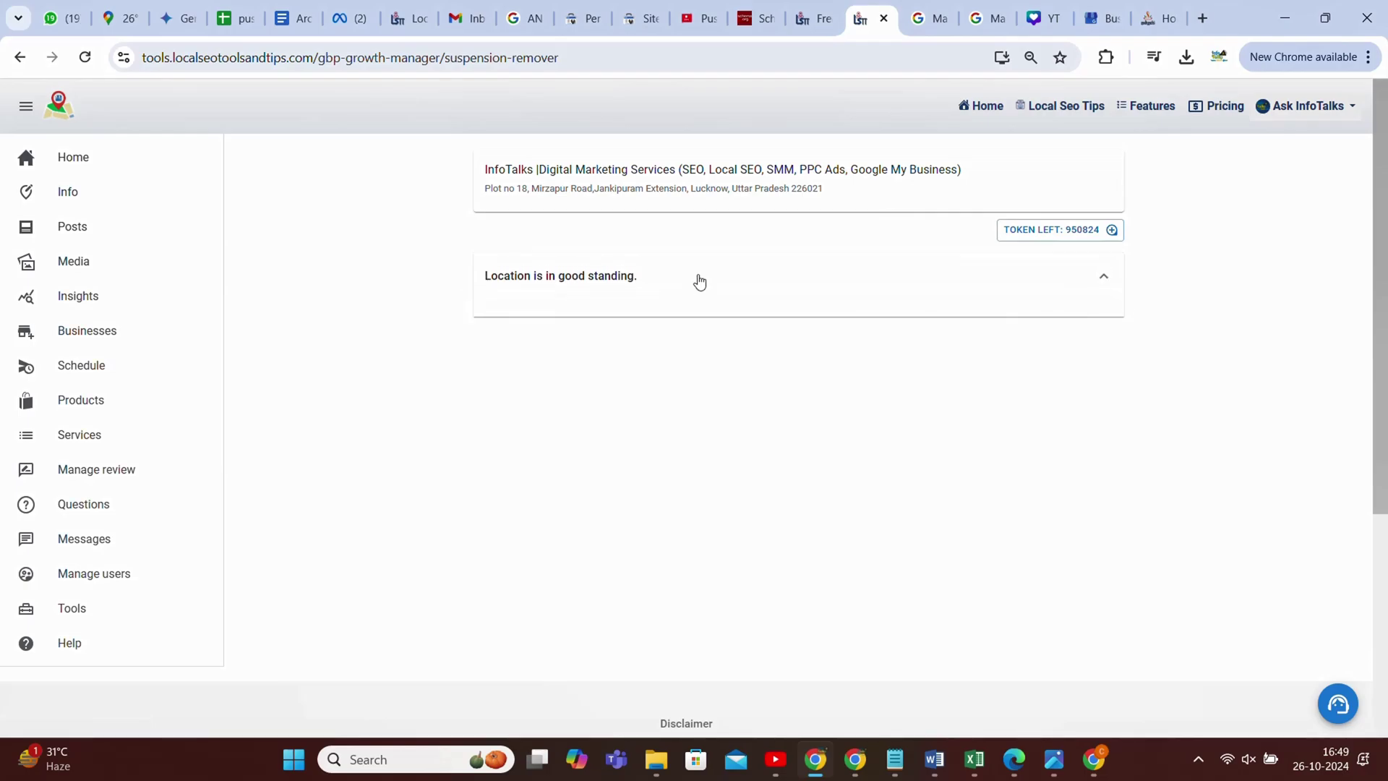
- Switch to the Swan Institute audit tab, reload it and open the businesses list to choose that profile again
{"action": "left_click", "coordinate": [814, 18]}
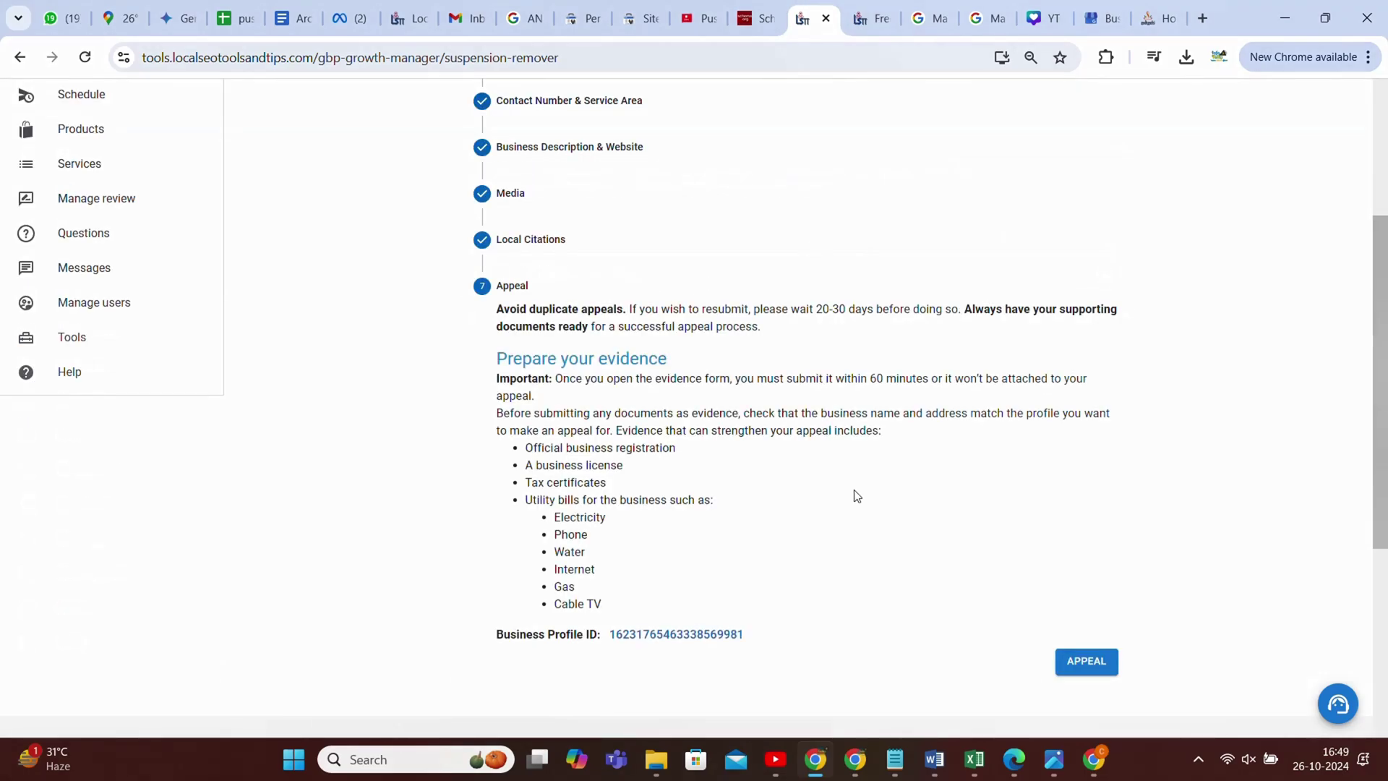
{"action": "scroll", "coordinate": [1113, 589], "scroll_direction": "up", "scroll_amount": 4}
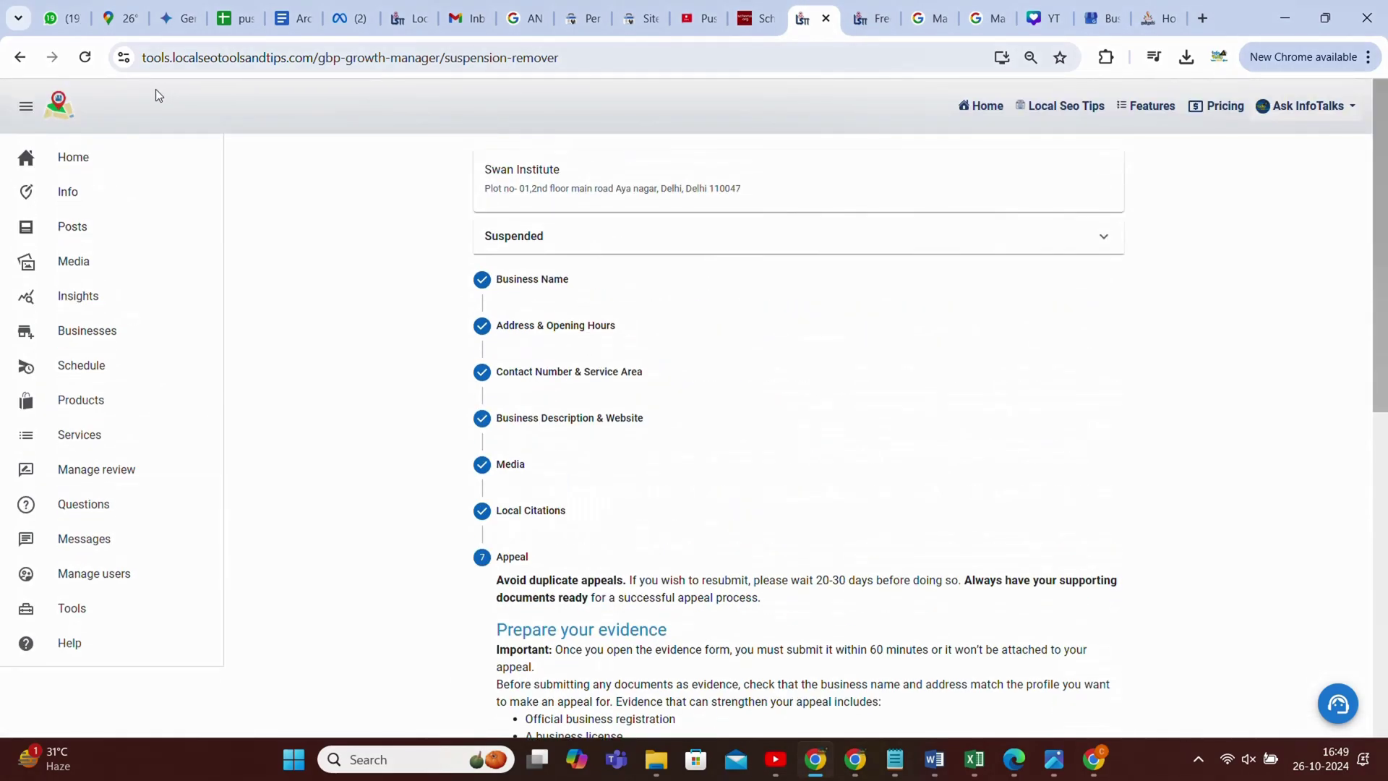
{"action": "left_click", "coordinate": [98, 57]}
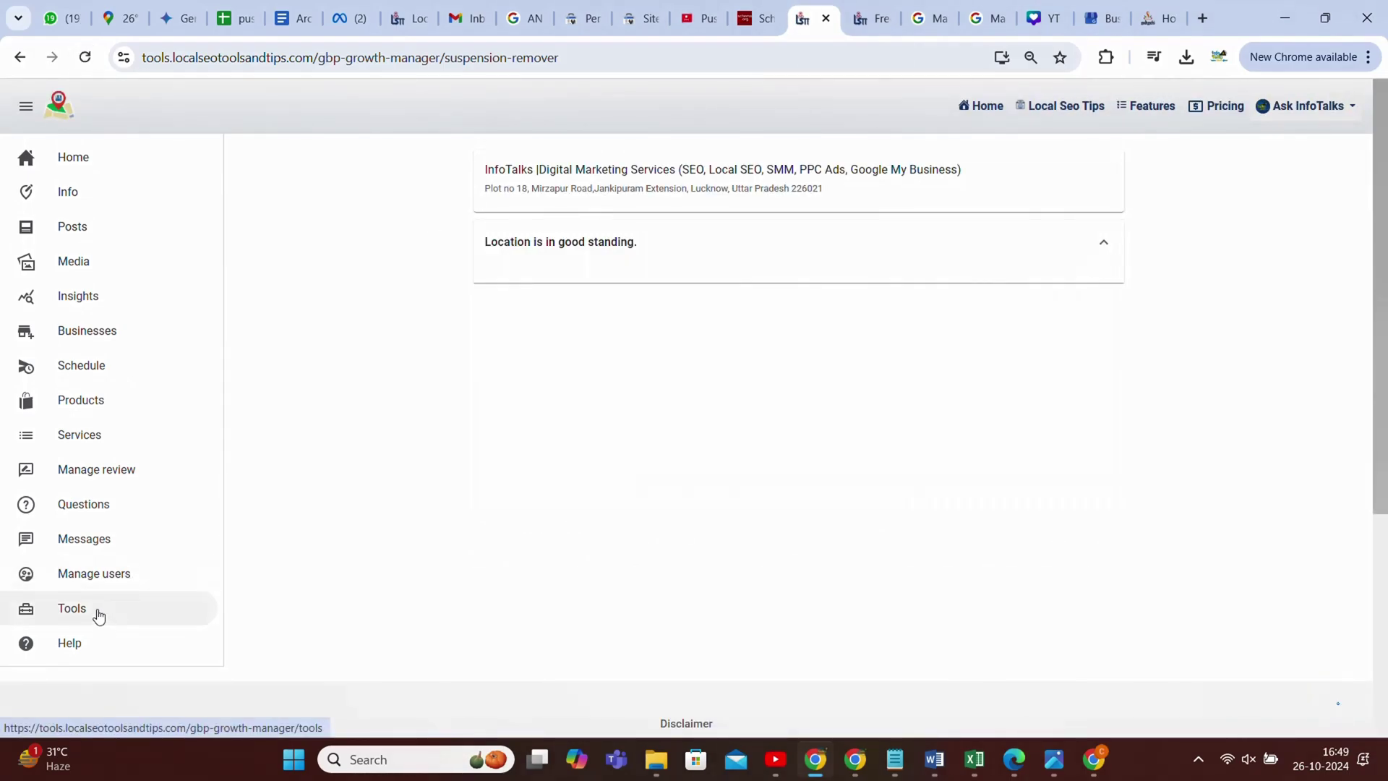
{"action": "left_click", "coordinate": [105, 336]}
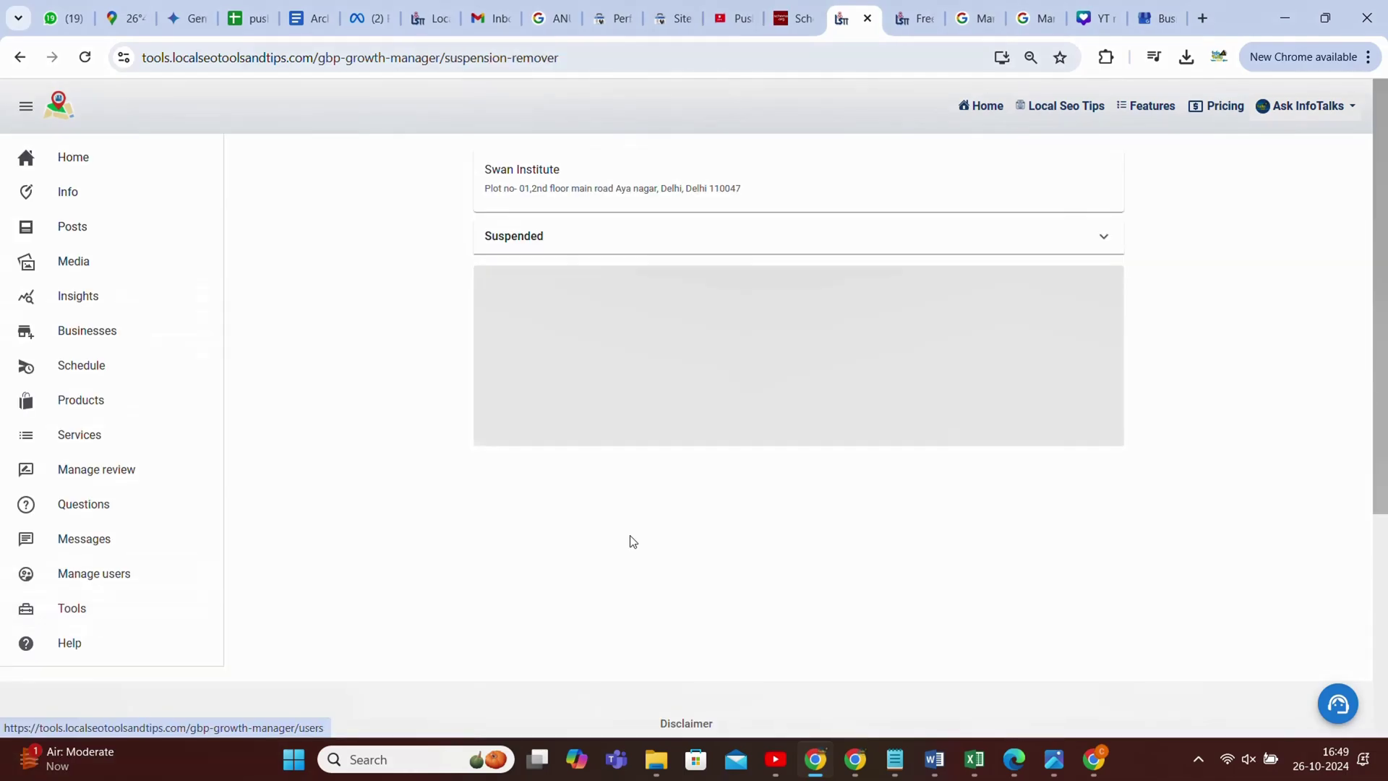
- Review Swan Institute's Appeal stage, open Google's appeal form and confirm the signed-in account
{"action": "scroll", "coordinate": [655, 535], "scroll_direction": "down", "scroll_amount": 4}
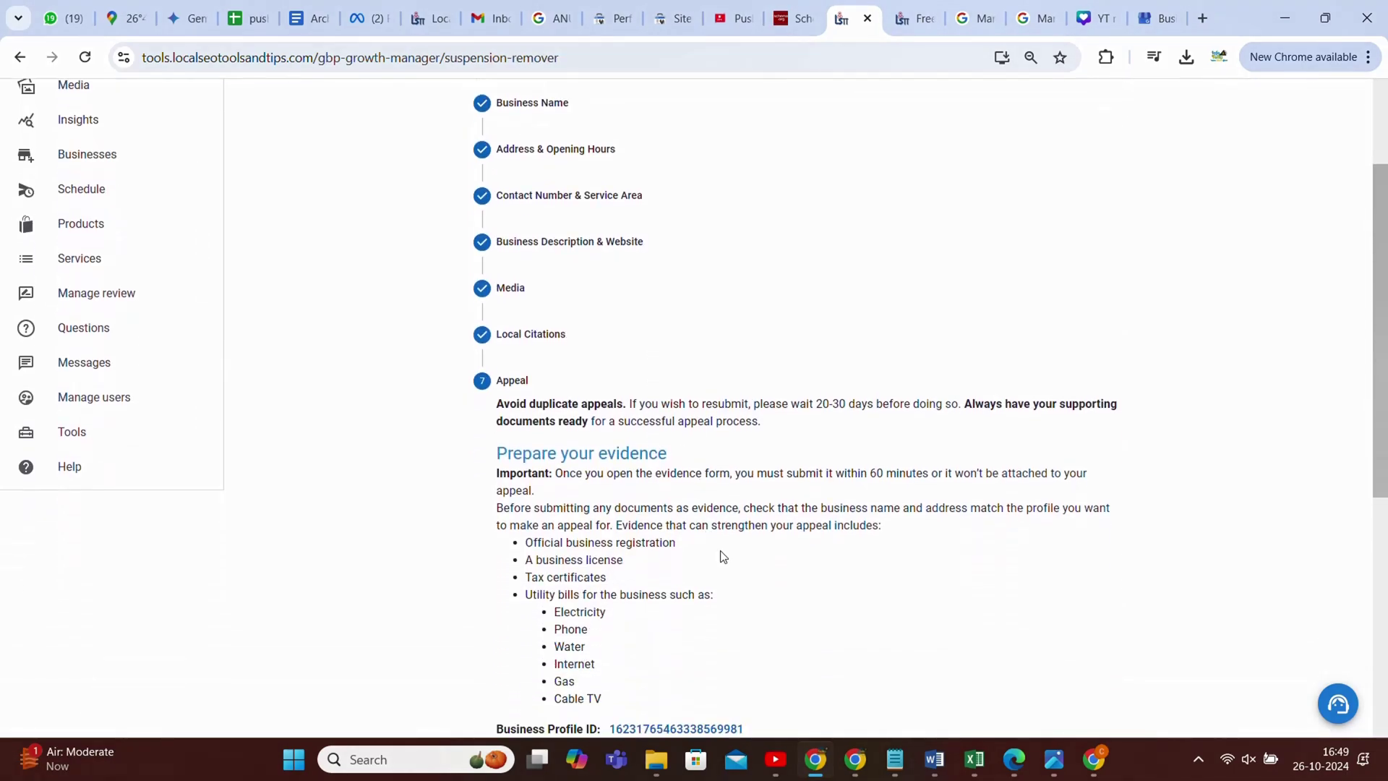
{"action": "scroll", "coordinate": [796, 568], "scroll_direction": "up", "scroll_amount": 2}
{"action": "scroll", "coordinate": [867, 576], "scroll_direction": "down", "scroll_amount": 5}
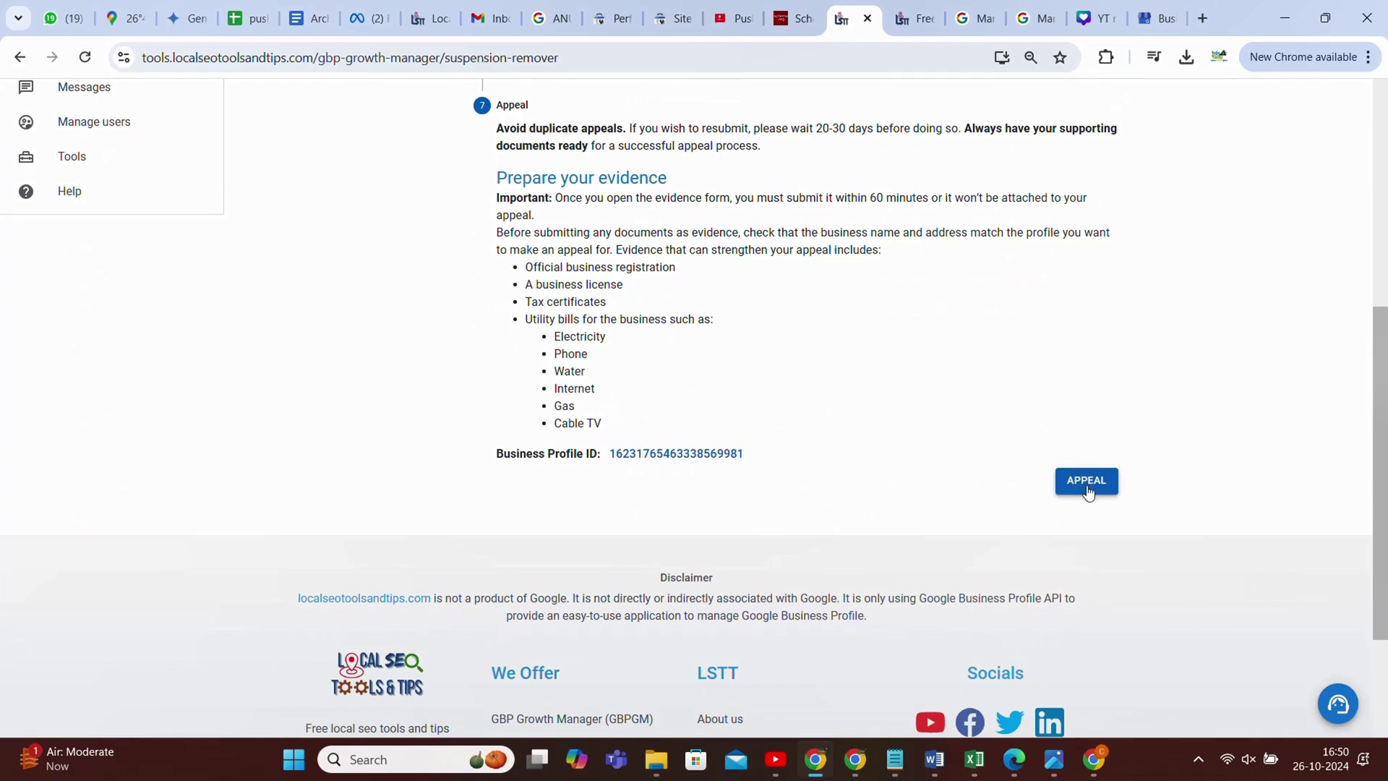
{"action": "left_click", "coordinate": [1088, 491]}
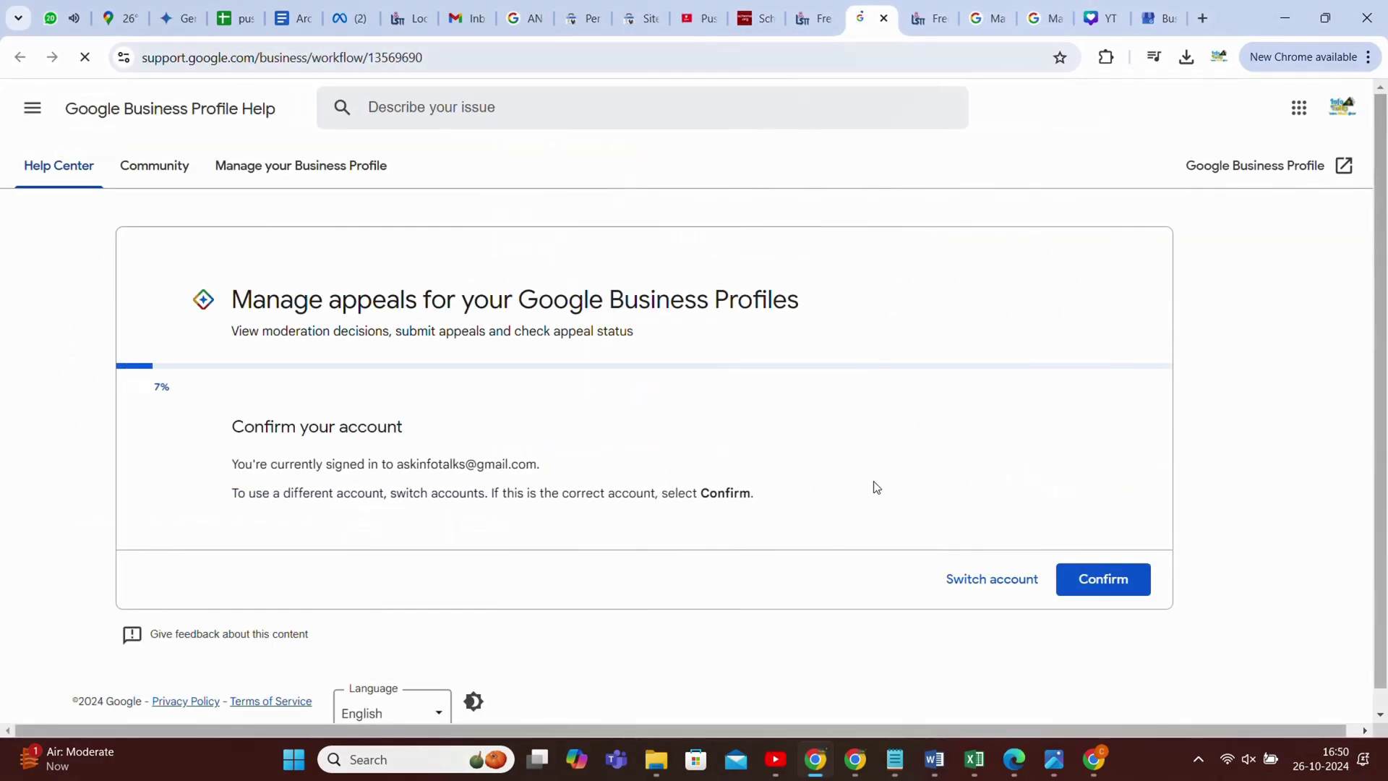
{"action": "left_click", "coordinate": [1119, 590]}
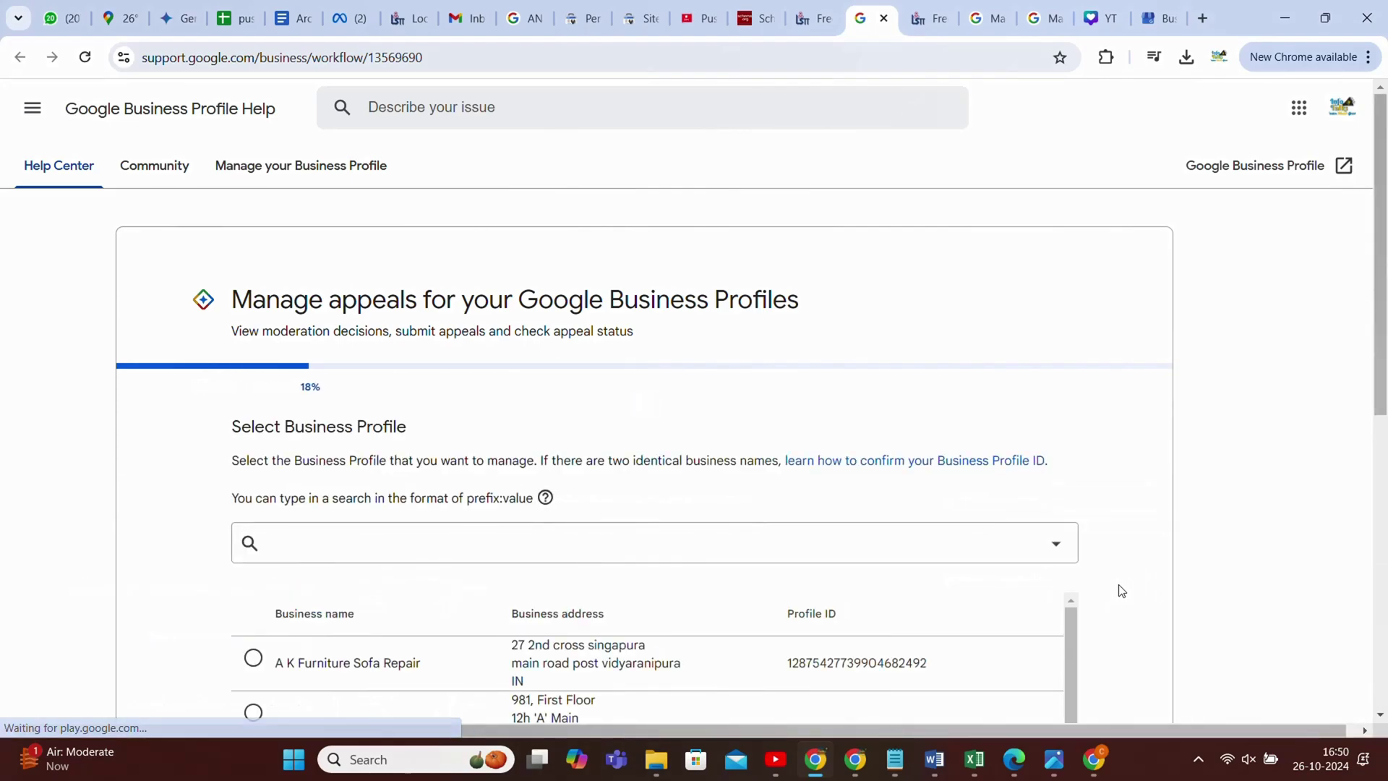
- Search the business profiles by the name "swan", select Swan Institute and continue to its list of decisions to appeal
{"action": "left_click", "coordinate": [1057, 545]}
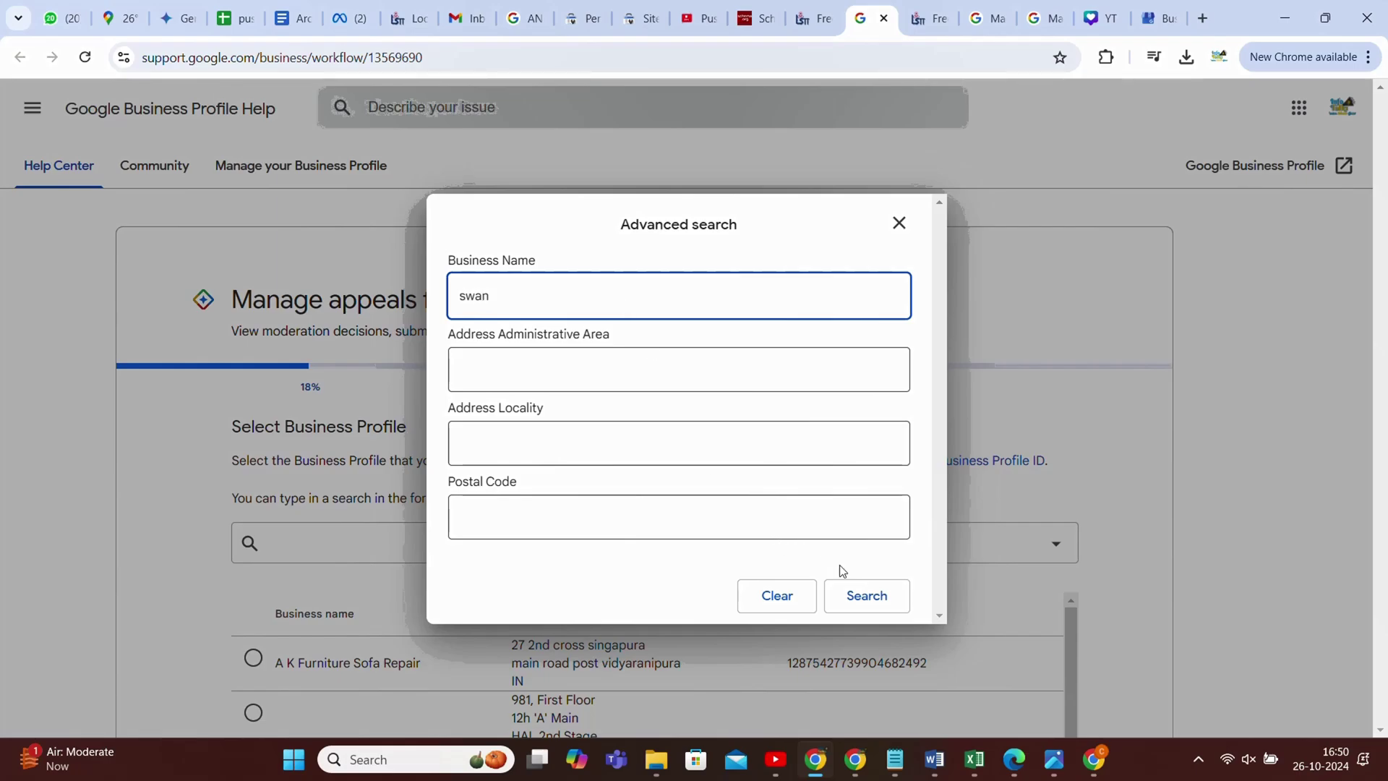
{"action": "left_click", "coordinate": [842, 597]}
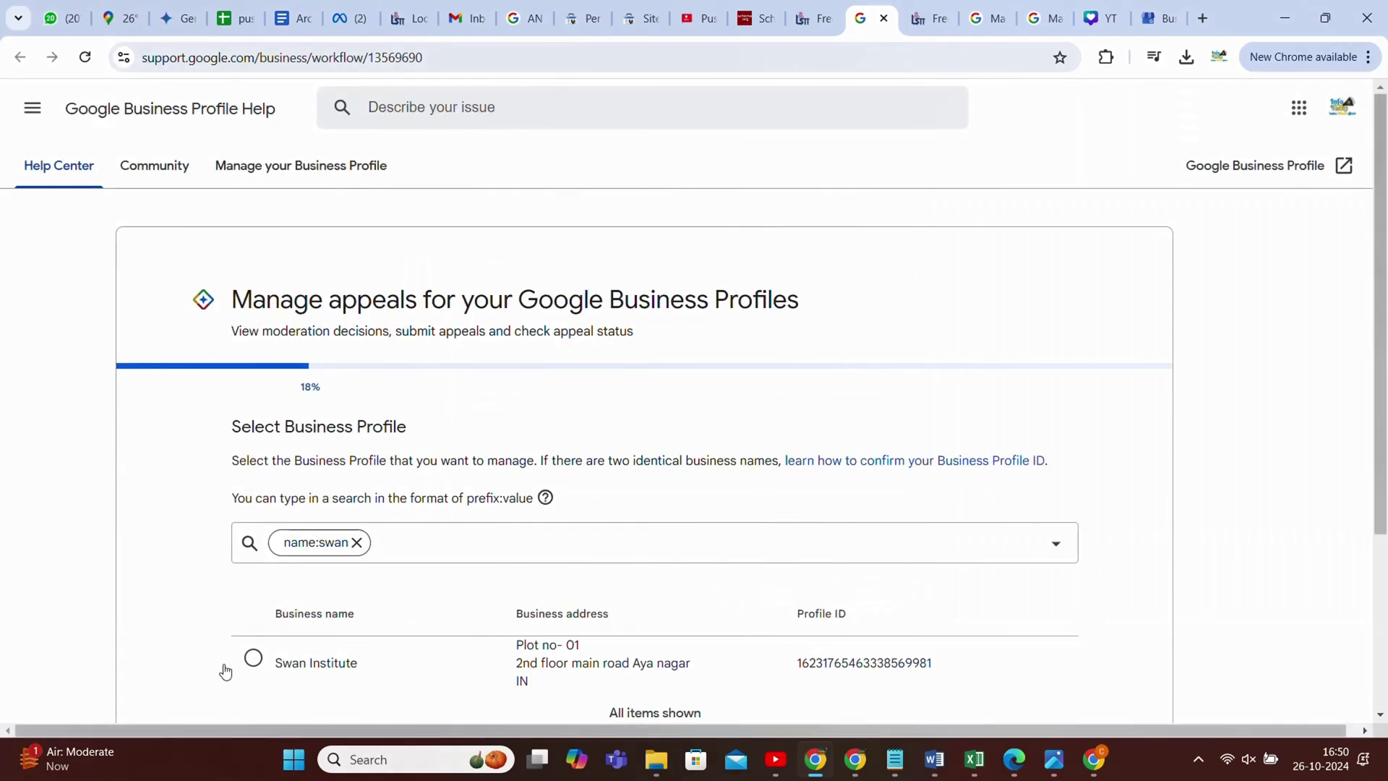
{"action": "left_click", "coordinate": [253, 658]}
{"action": "scroll", "coordinate": [487, 620], "scroll_direction": "down", "scroll_amount": 4}
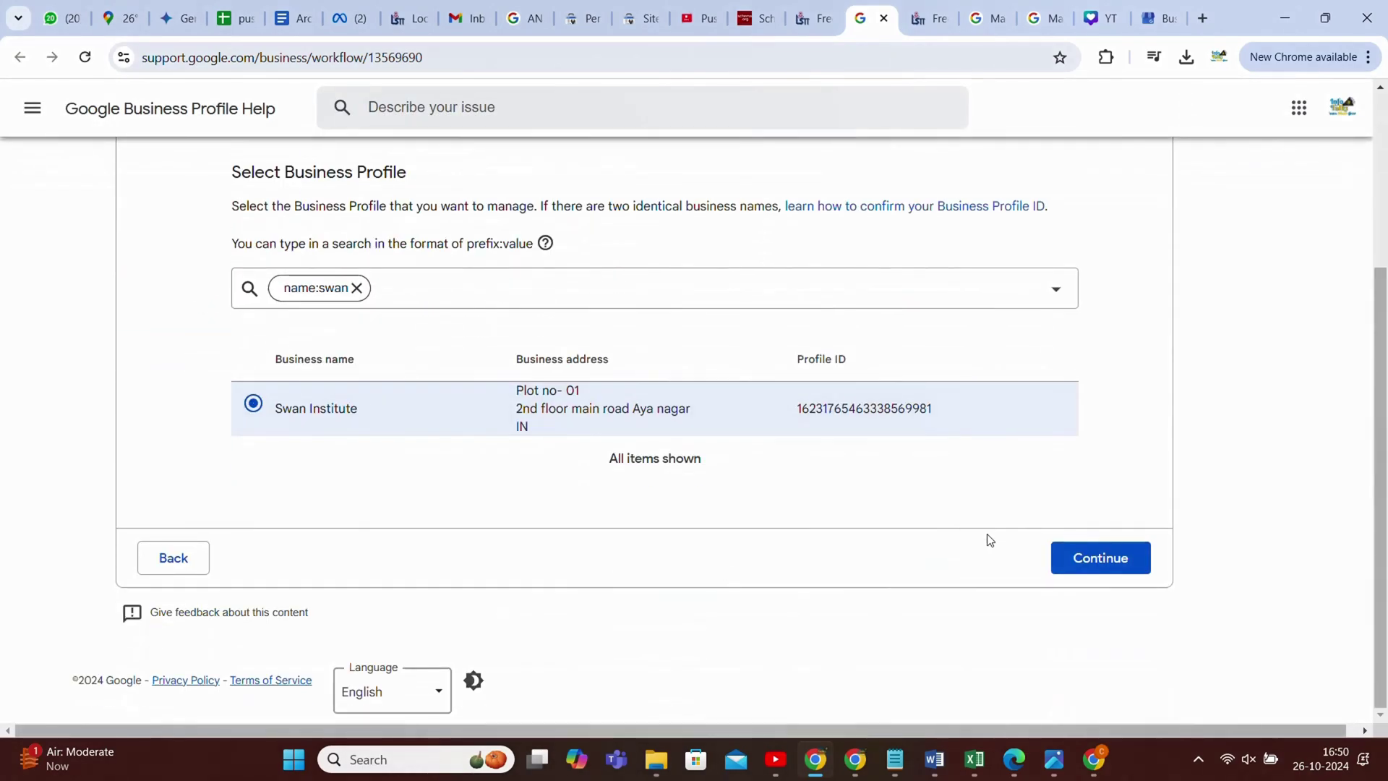
{"action": "left_click", "coordinate": [1121, 559]}
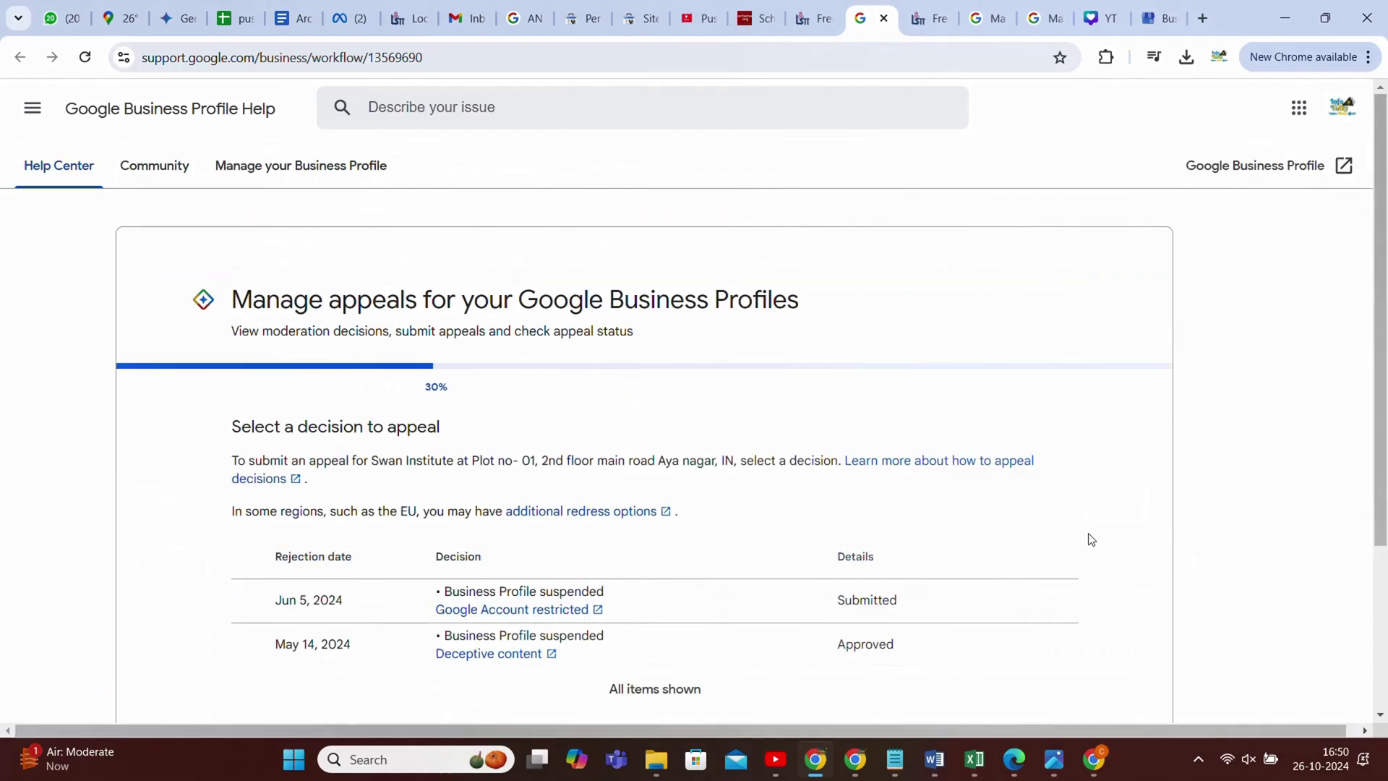
{"action": "scroll", "coordinate": [1091, 539], "scroll_direction": "down", "scroll_amount": 3}
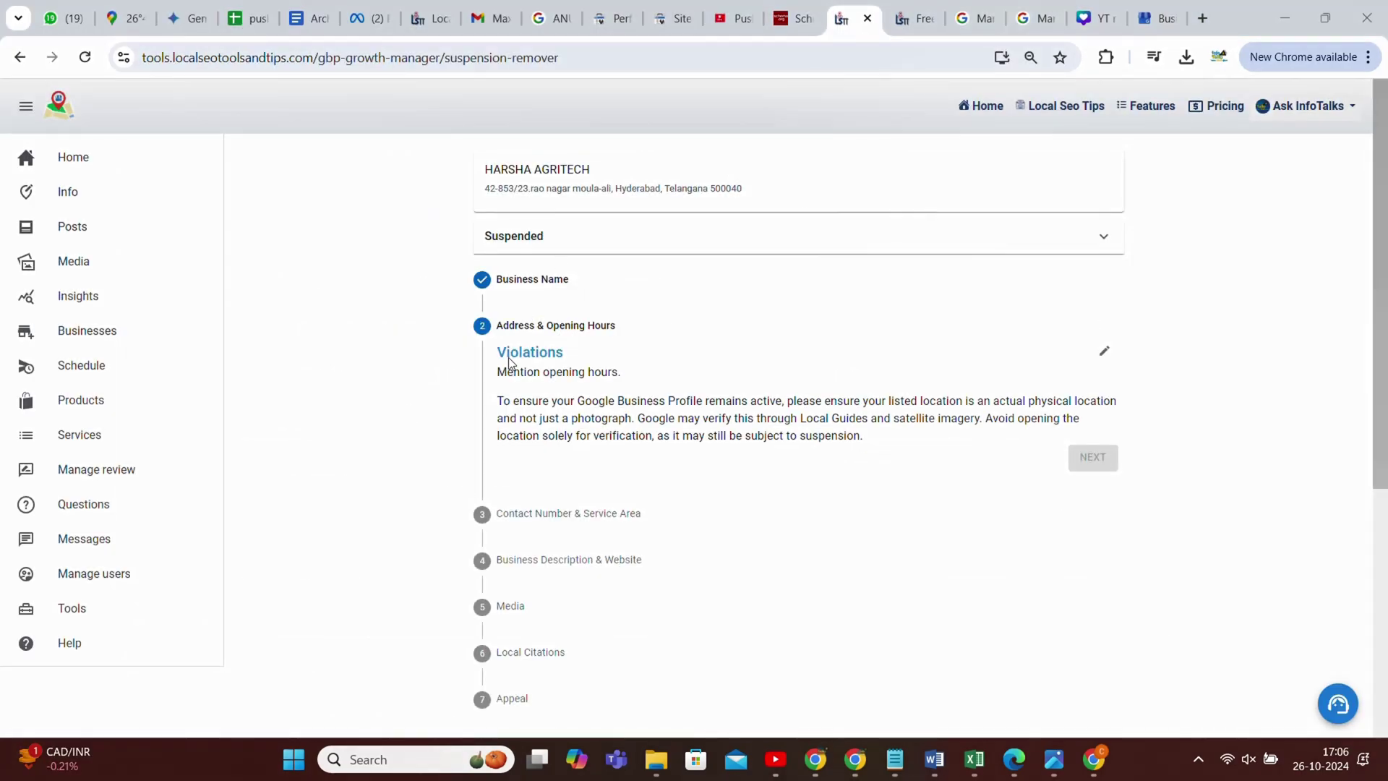
- Resolve HARSHA AGRITECH's missing opening hours violation by applying 24 hours open from Sunday to Saturday, and close the hours dialog
{"action": "left_click_drag", "start_coordinate": [500, 374], "coordinate": [662, 383]}
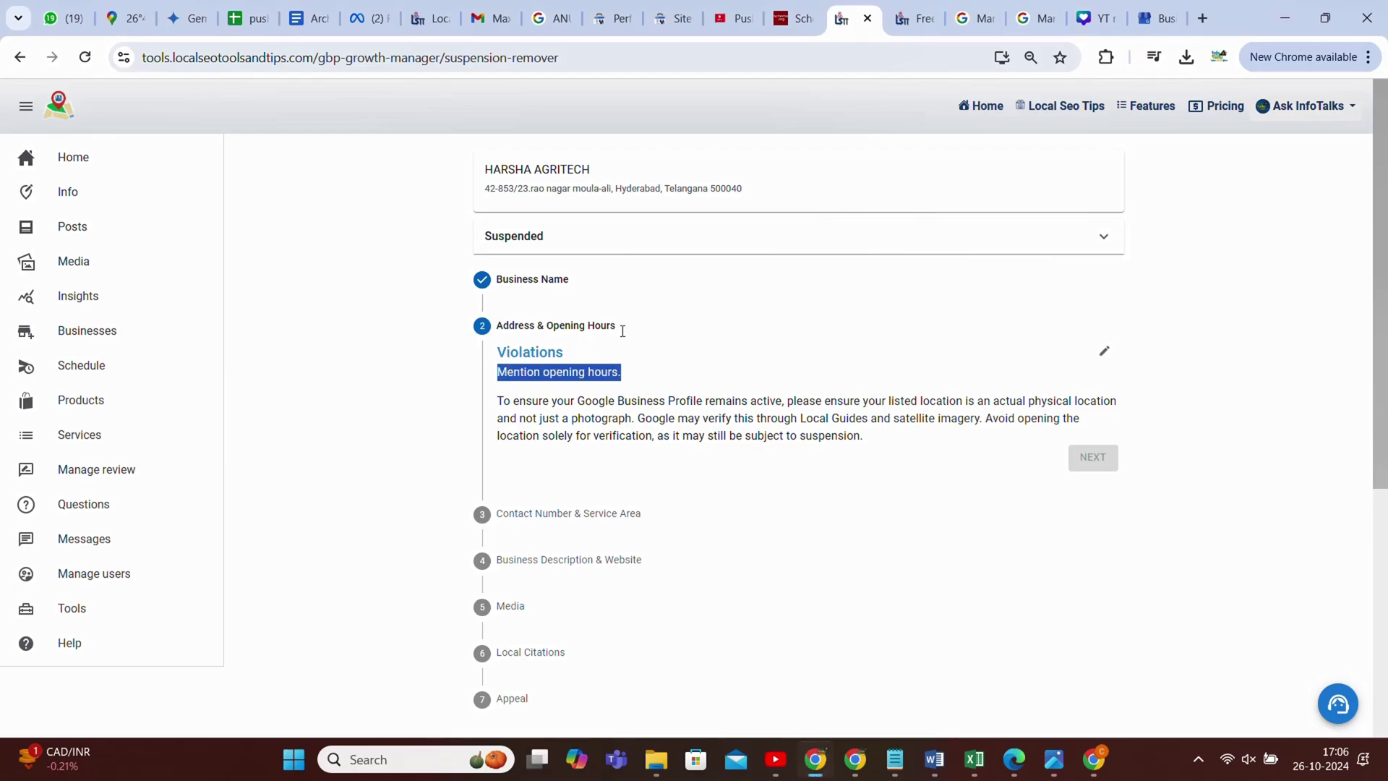
{"action": "left_click", "coordinate": [1104, 351]}
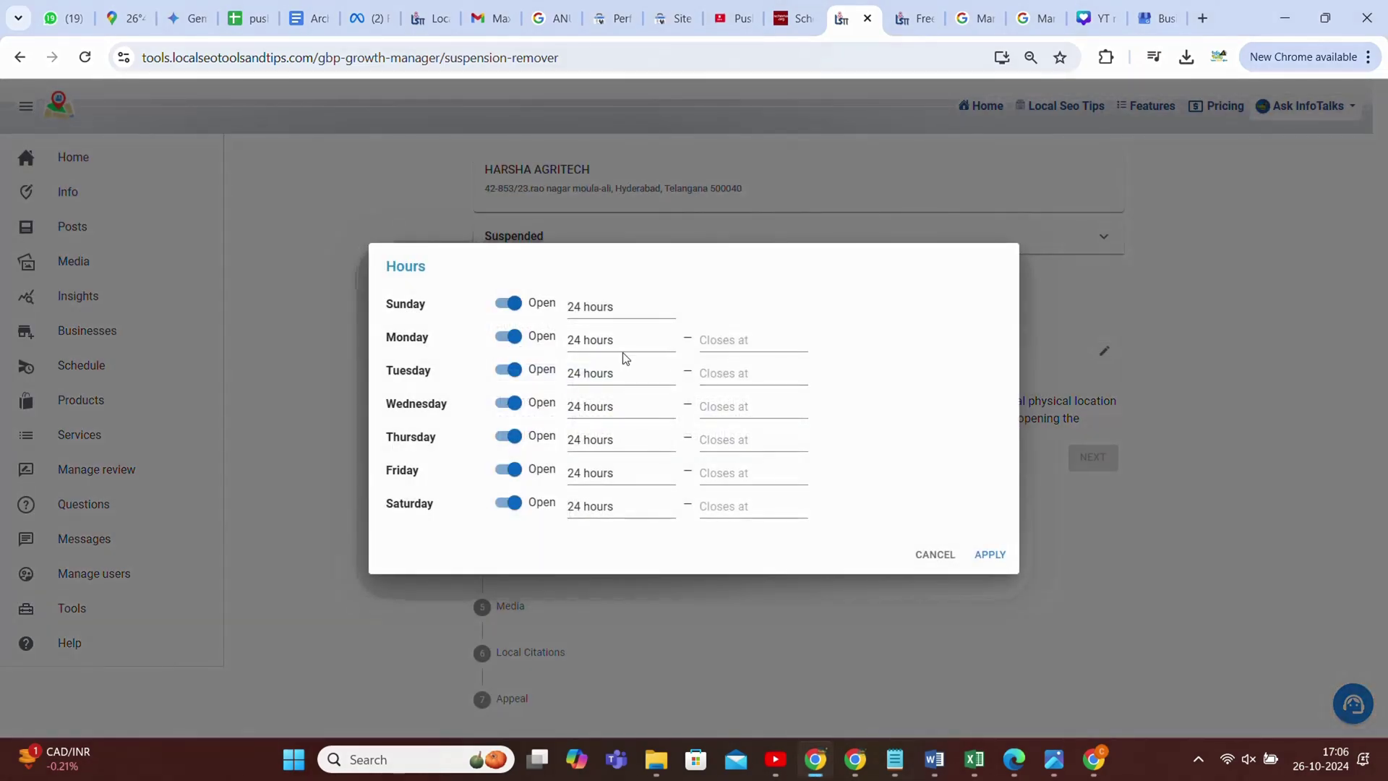
{"action": "left_click", "coordinate": [508, 307]}
{"action": "left_click", "coordinate": [508, 307]}
{"action": "left_click", "coordinate": [997, 555]}
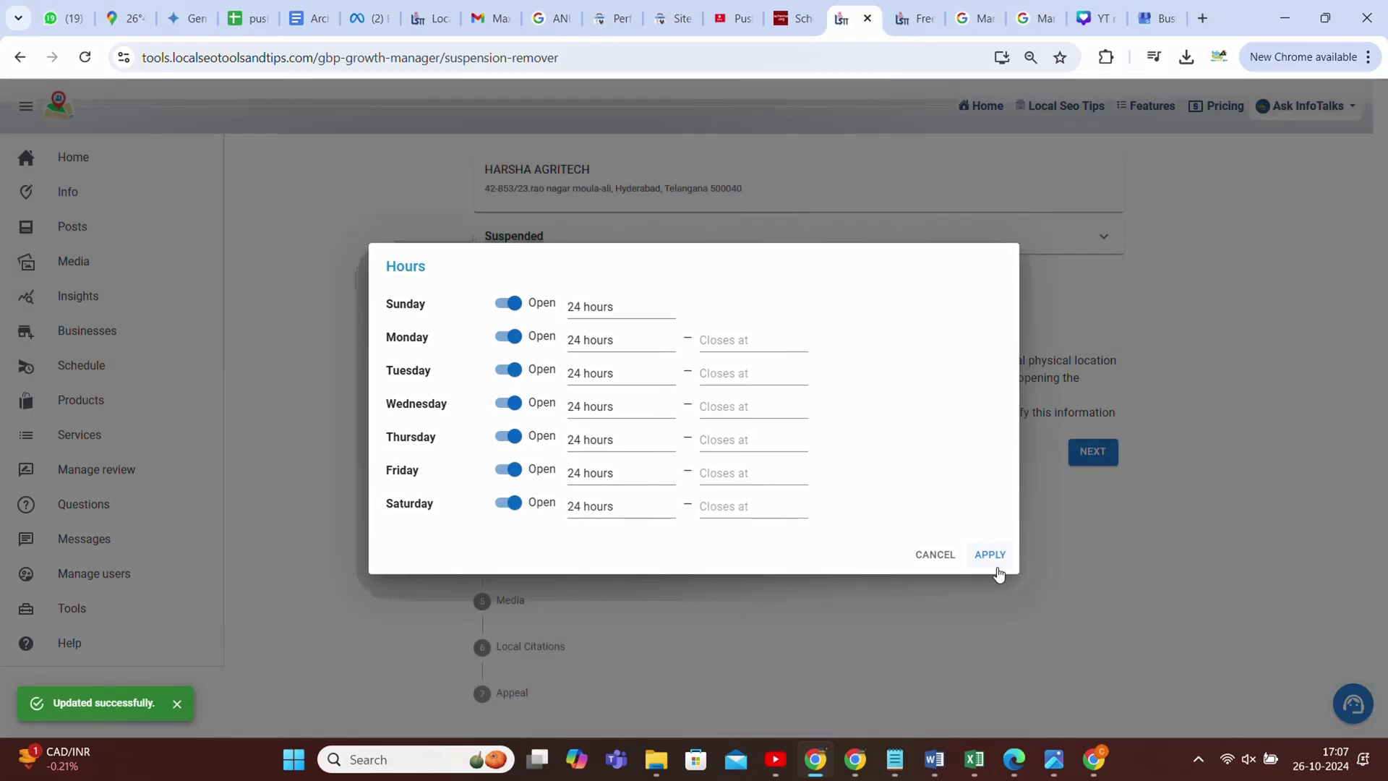
{"action": "left_click", "coordinate": [939, 559]}
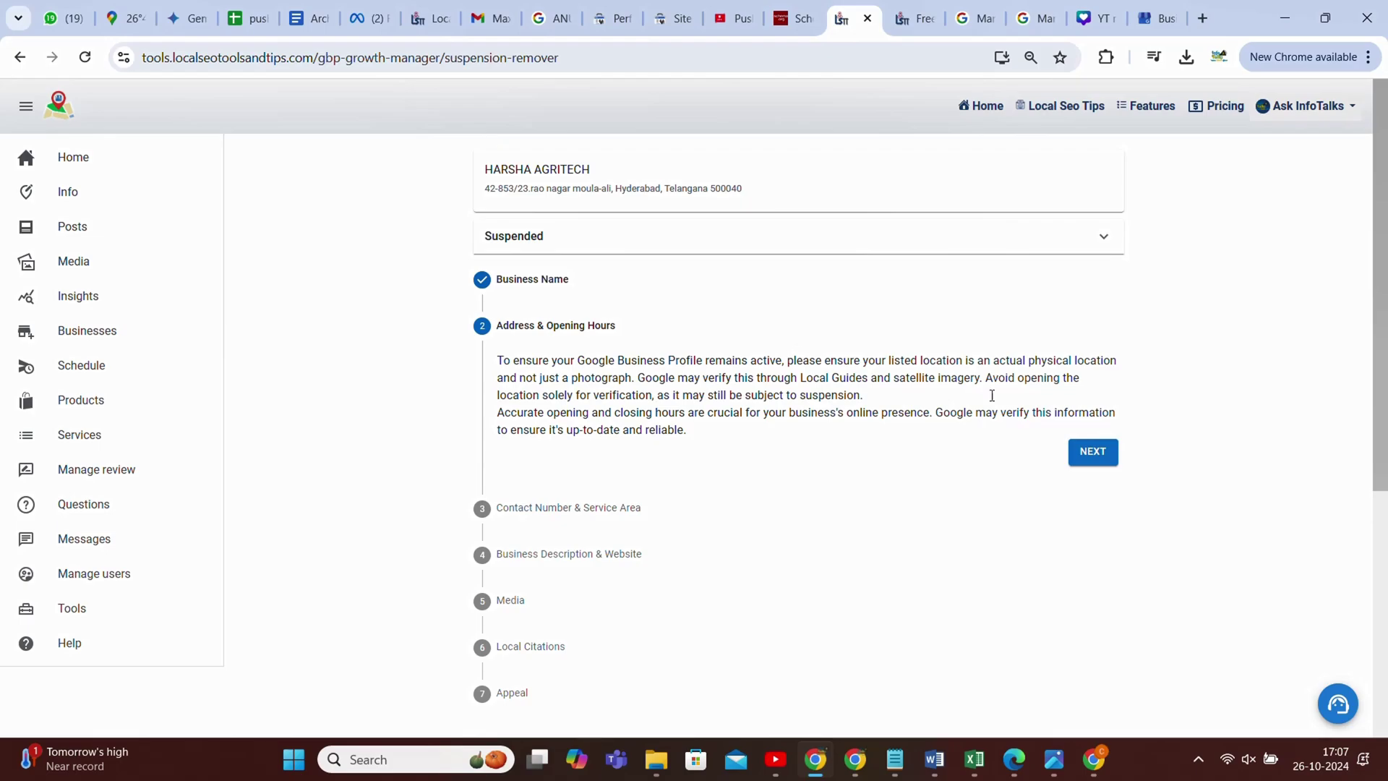
- Advance the HARSHA AGRITECH audit through the opening hours, contact number, website and Media stages to Local Citations
{"action": "left_click", "coordinate": [1093, 455]}
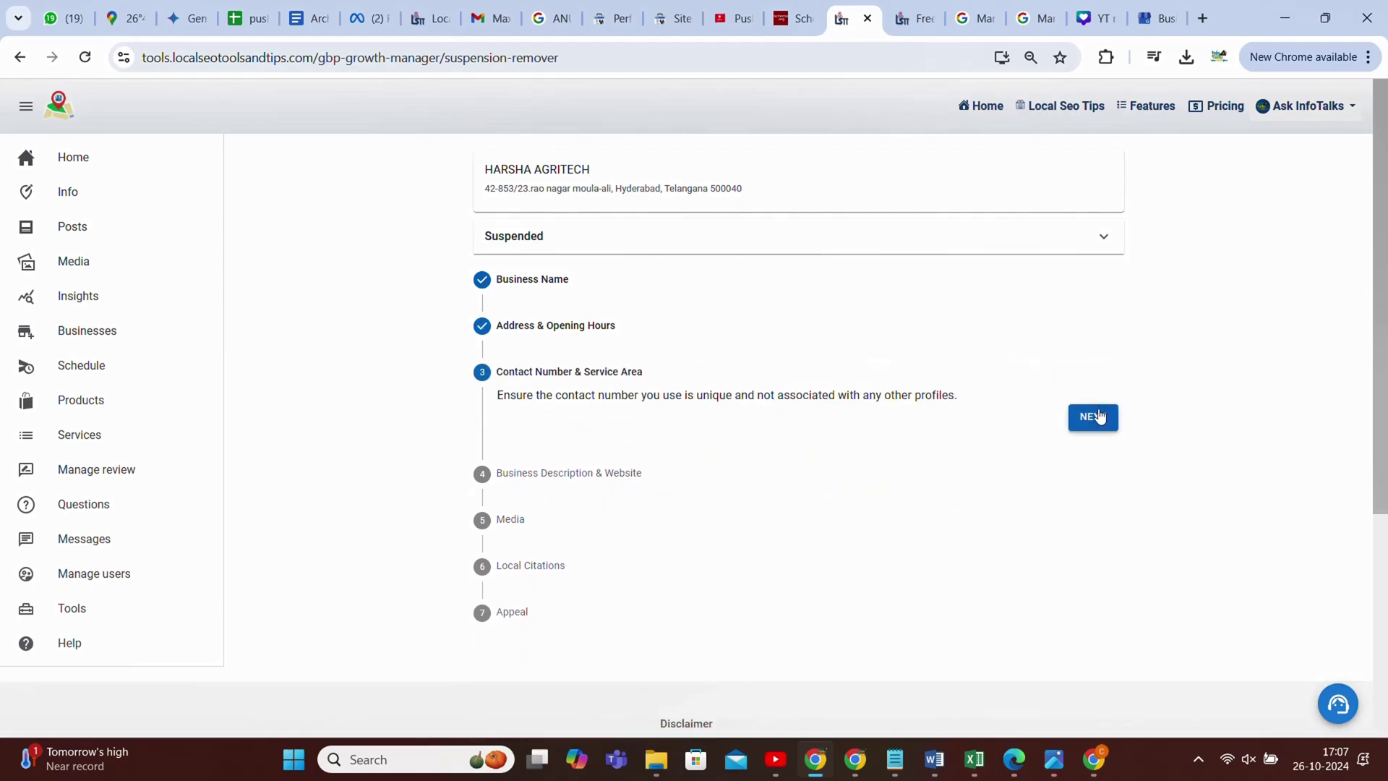
{"action": "left_click", "coordinate": [1100, 416]}
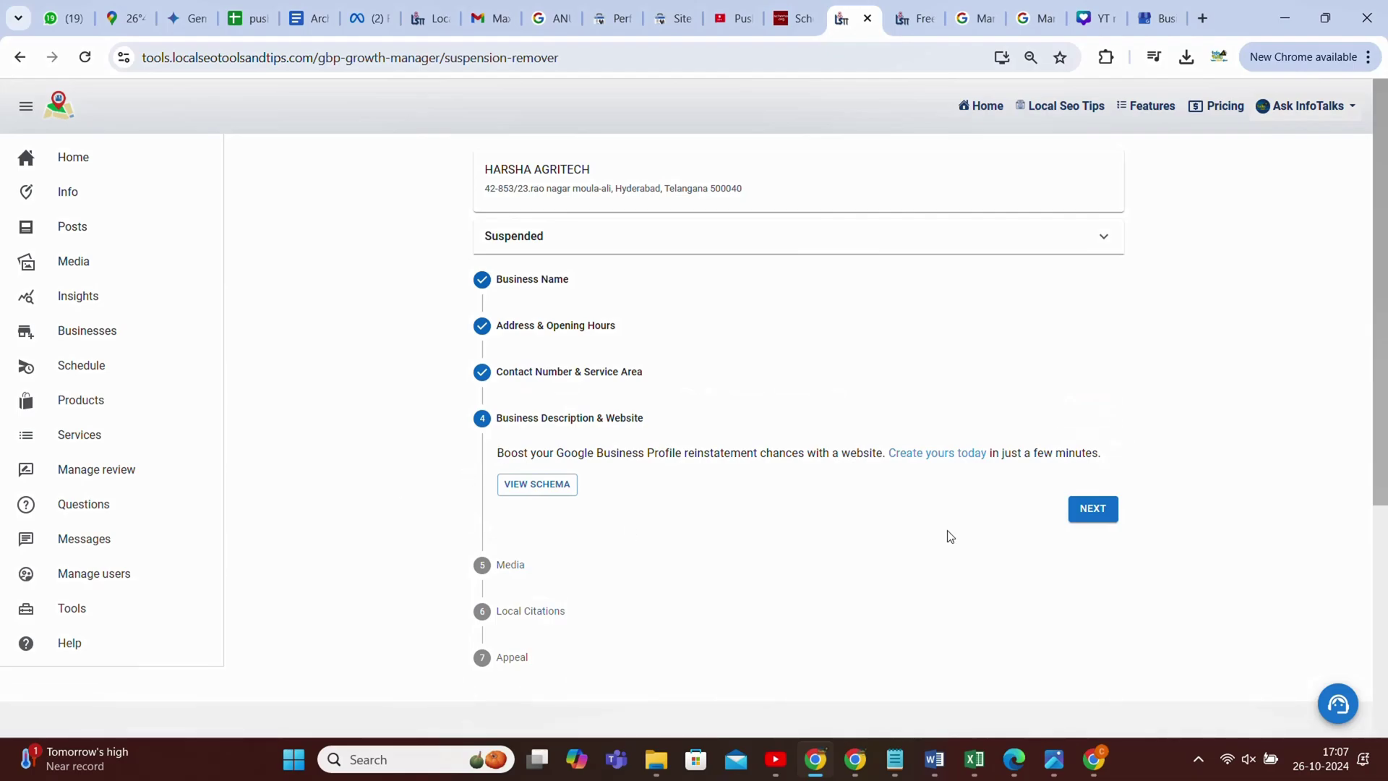
{"action": "left_click", "coordinate": [1090, 516]}
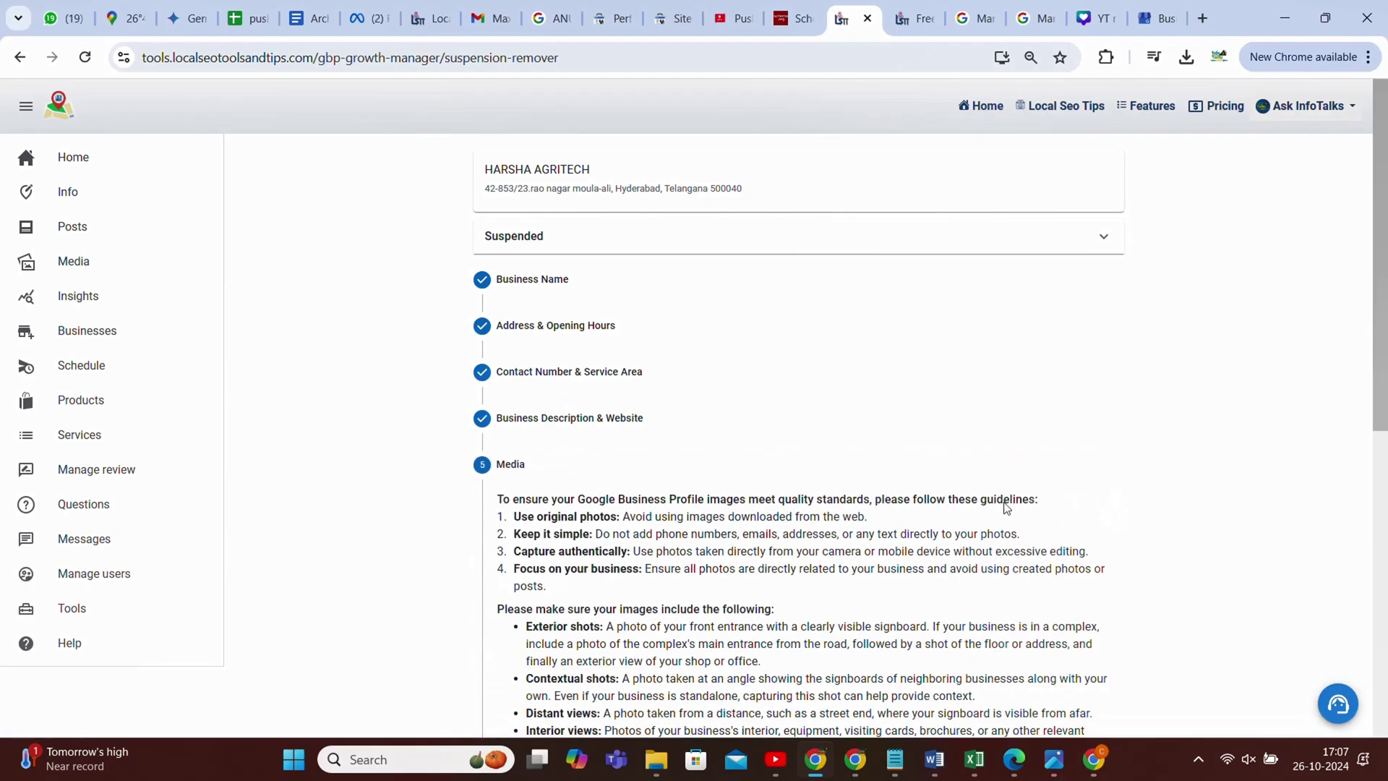
{"action": "scroll", "coordinate": [956, 479], "scroll_direction": "down", "scroll_amount": 5}
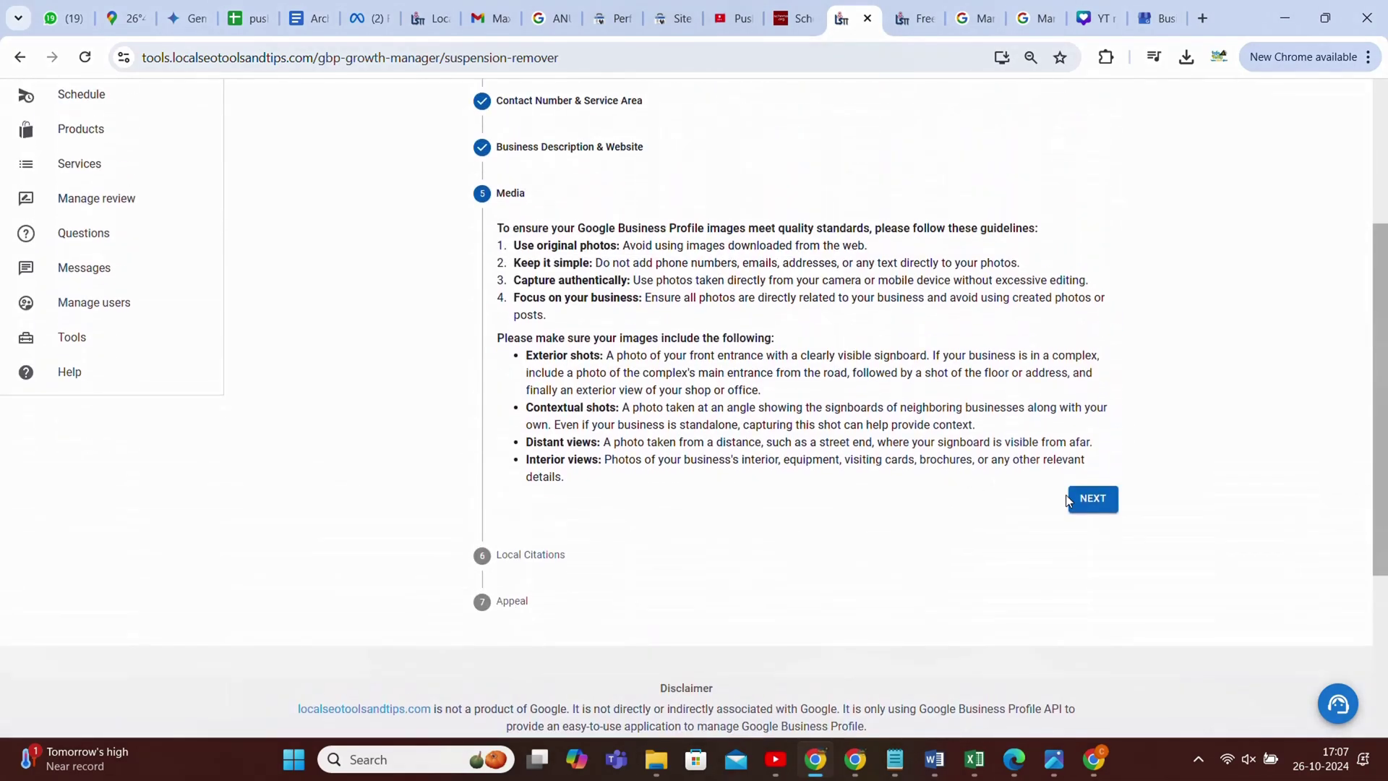
{"action": "left_click", "coordinate": [1069, 501]}
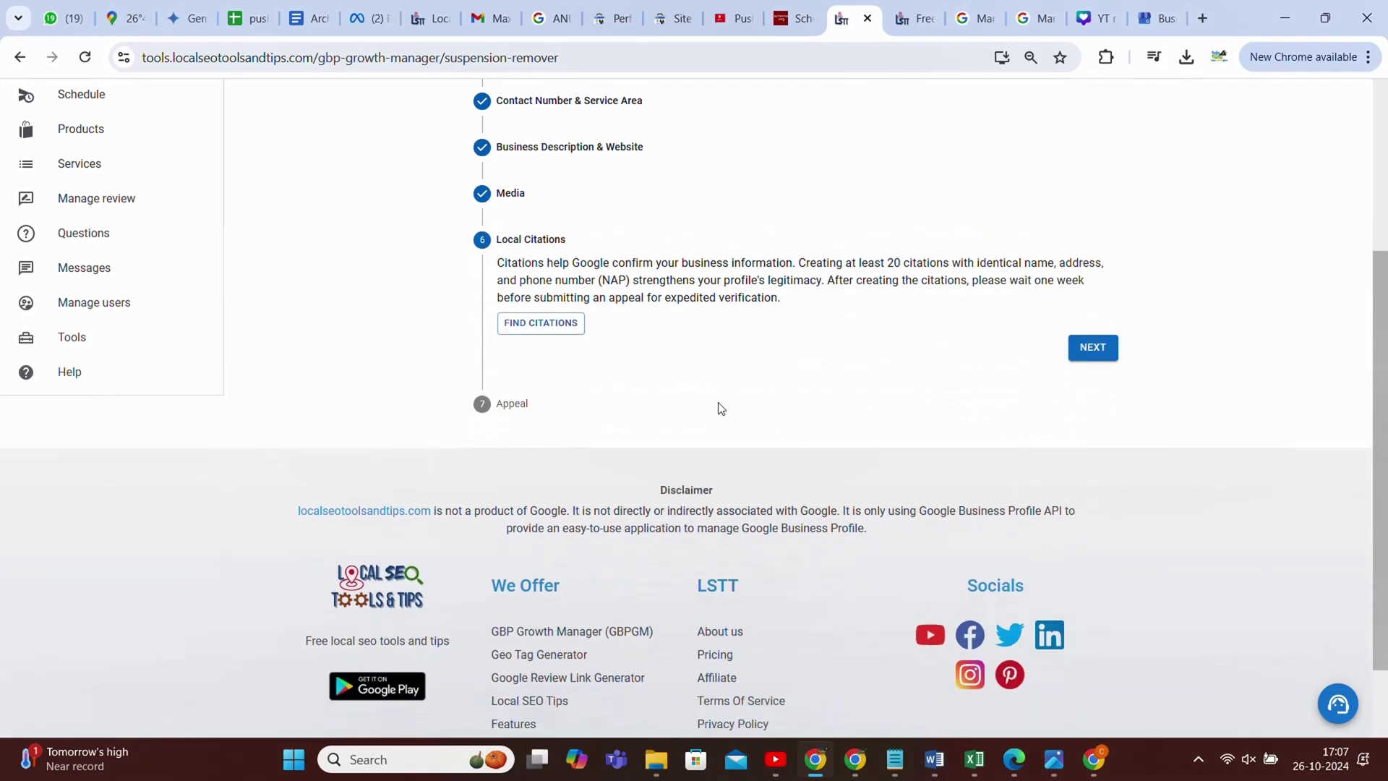
- Find HARSHA AGRITECH's local citations, advance the audit to the Appeal stage and review the evidence requirements
{"action": "left_click", "coordinate": [534, 325]}
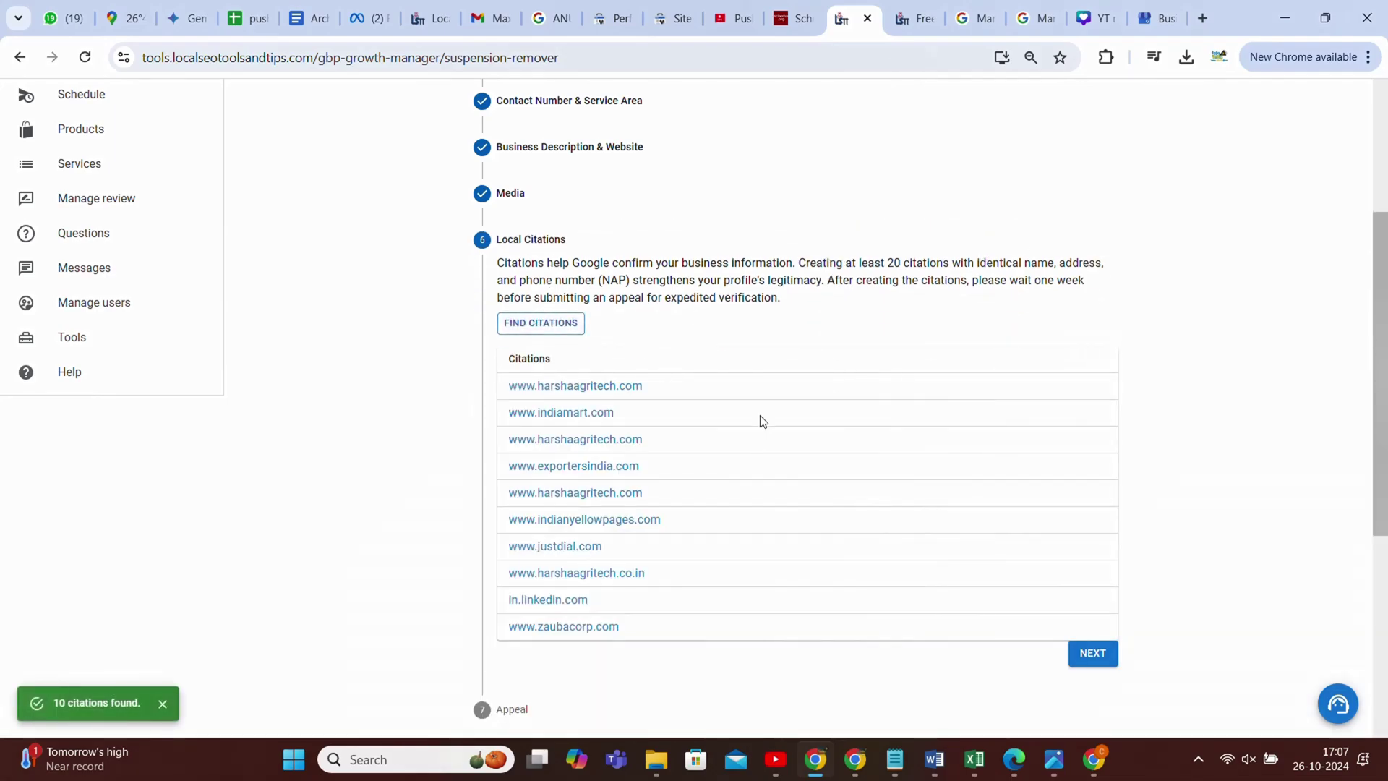
{"action": "left_click", "coordinate": [1094, 655]}
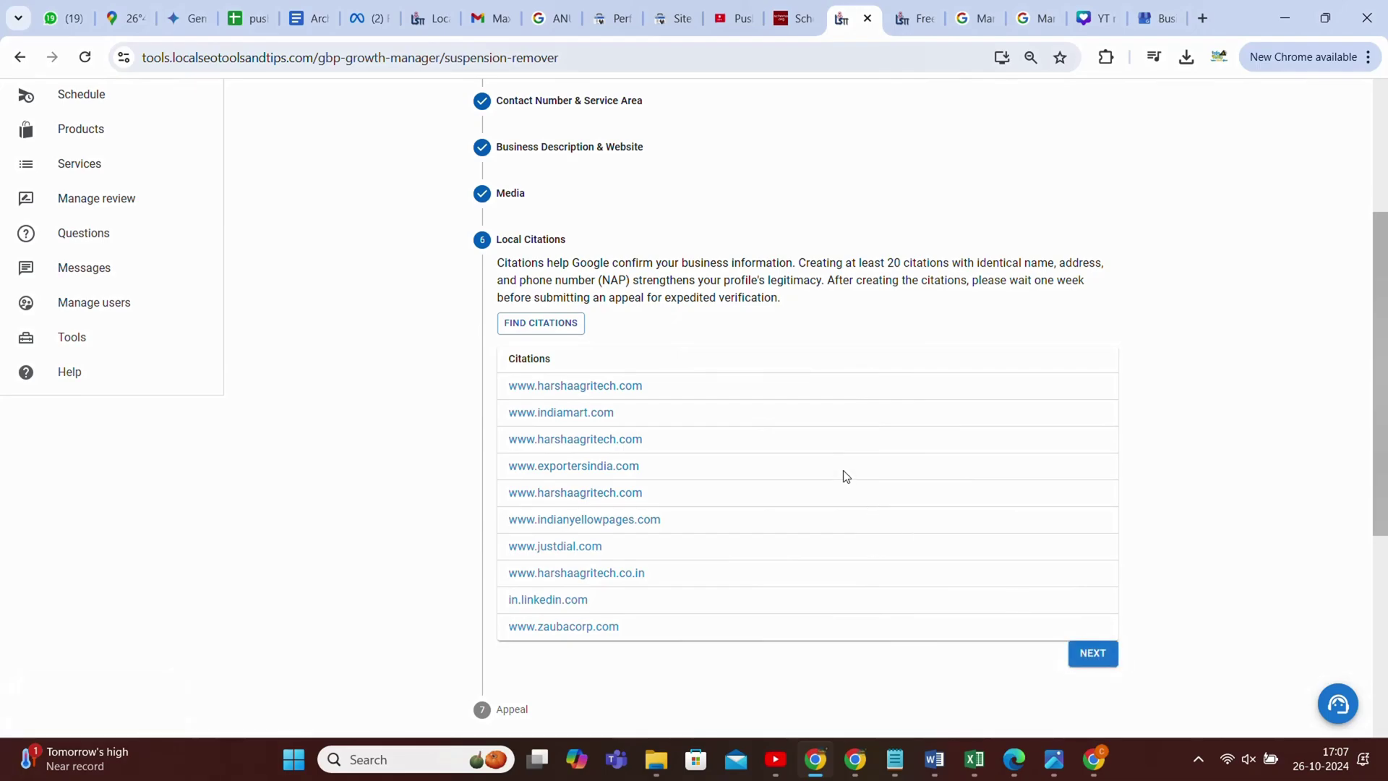
{"action": "scroll", "coordinate": [846, 476], "scroll_direction": "down", "scroll_amount": 5}
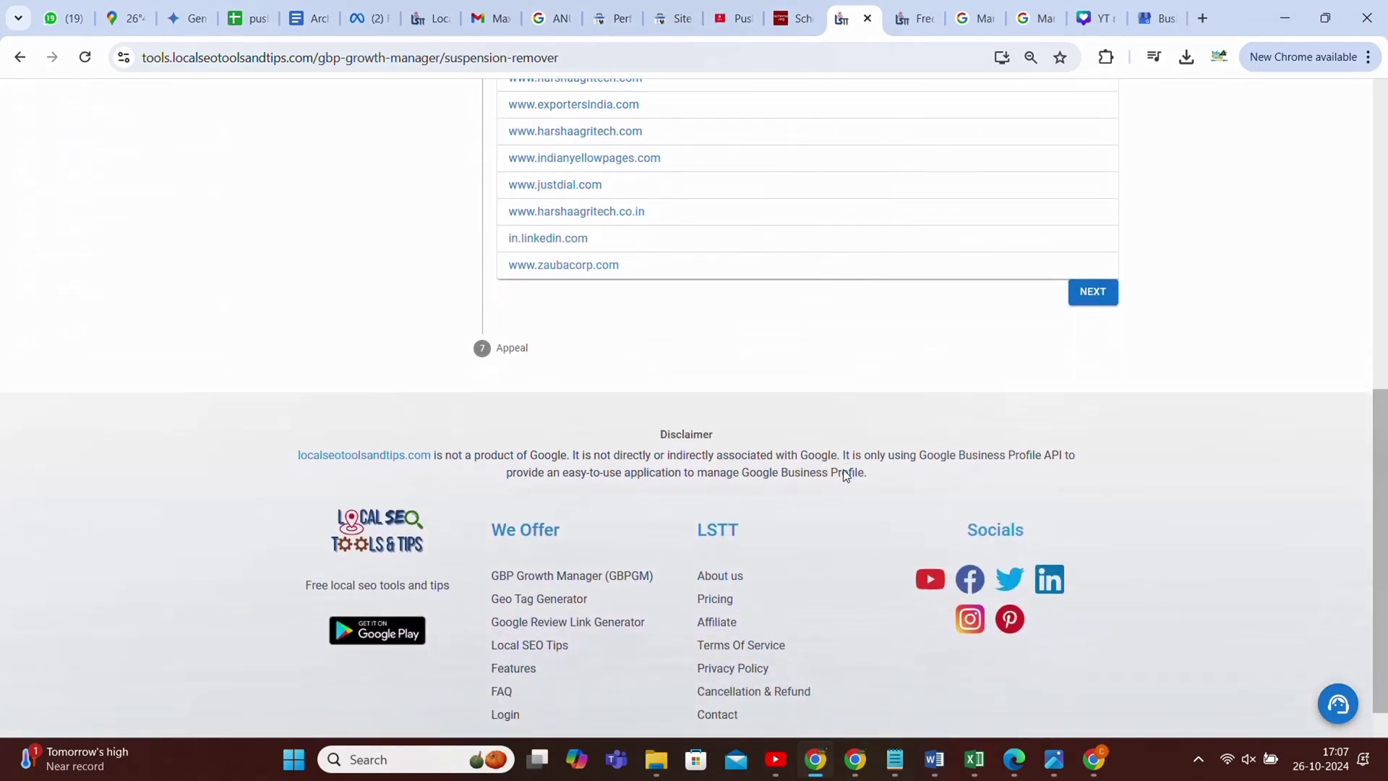
{"action": "left_click", "coordinate": [1093, 302]}
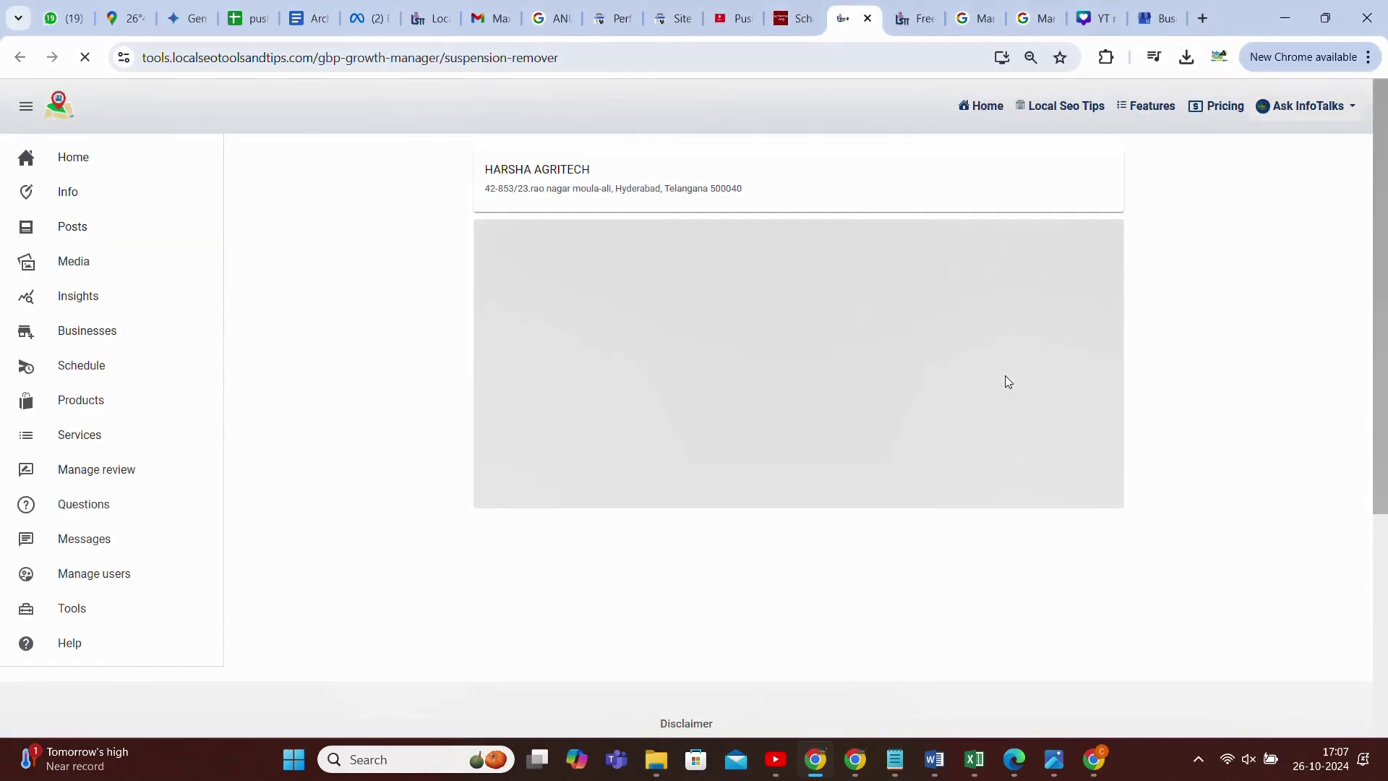
{"action": "scroll", "coordinate": [1008, 381], "scroll_direction": "down", "scroll_amount": 5}
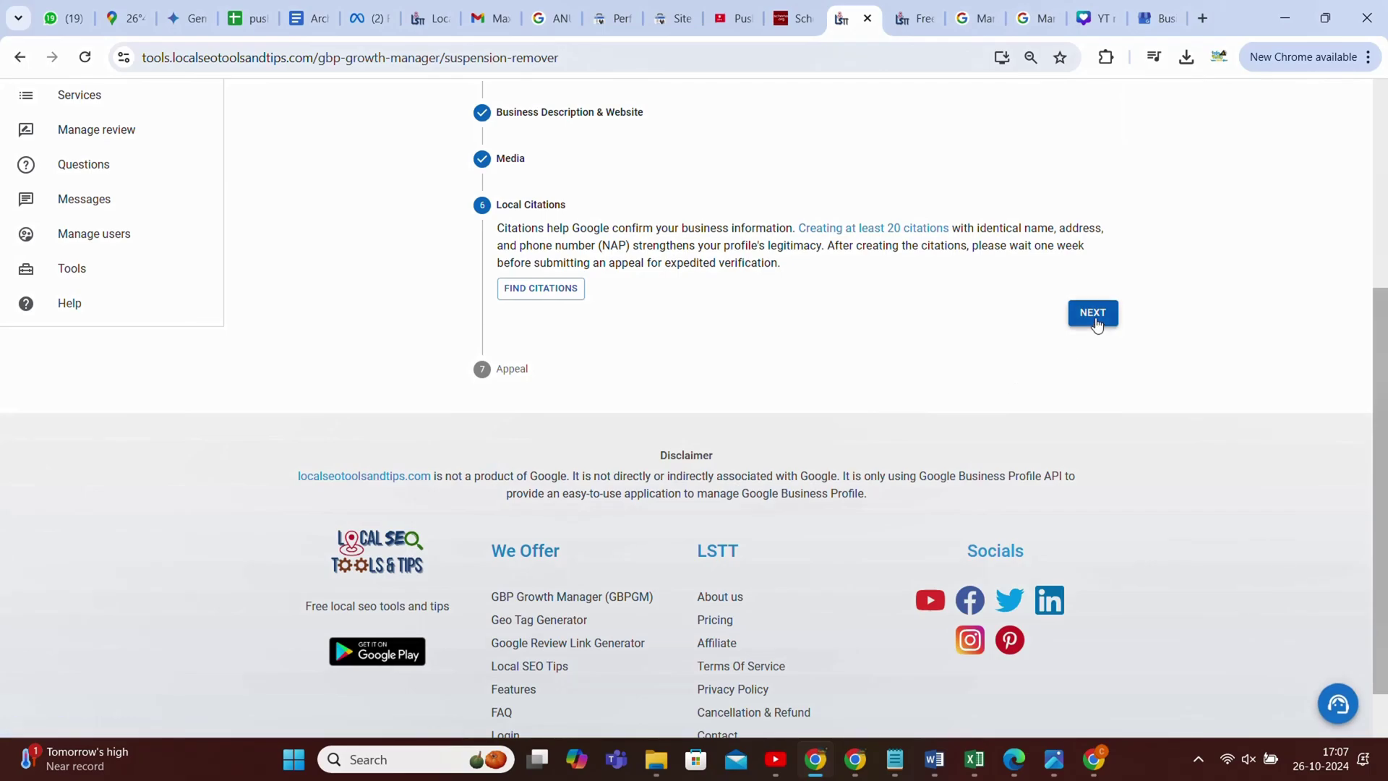
{"action": "left_click", "coordinate": [1092, 313]}
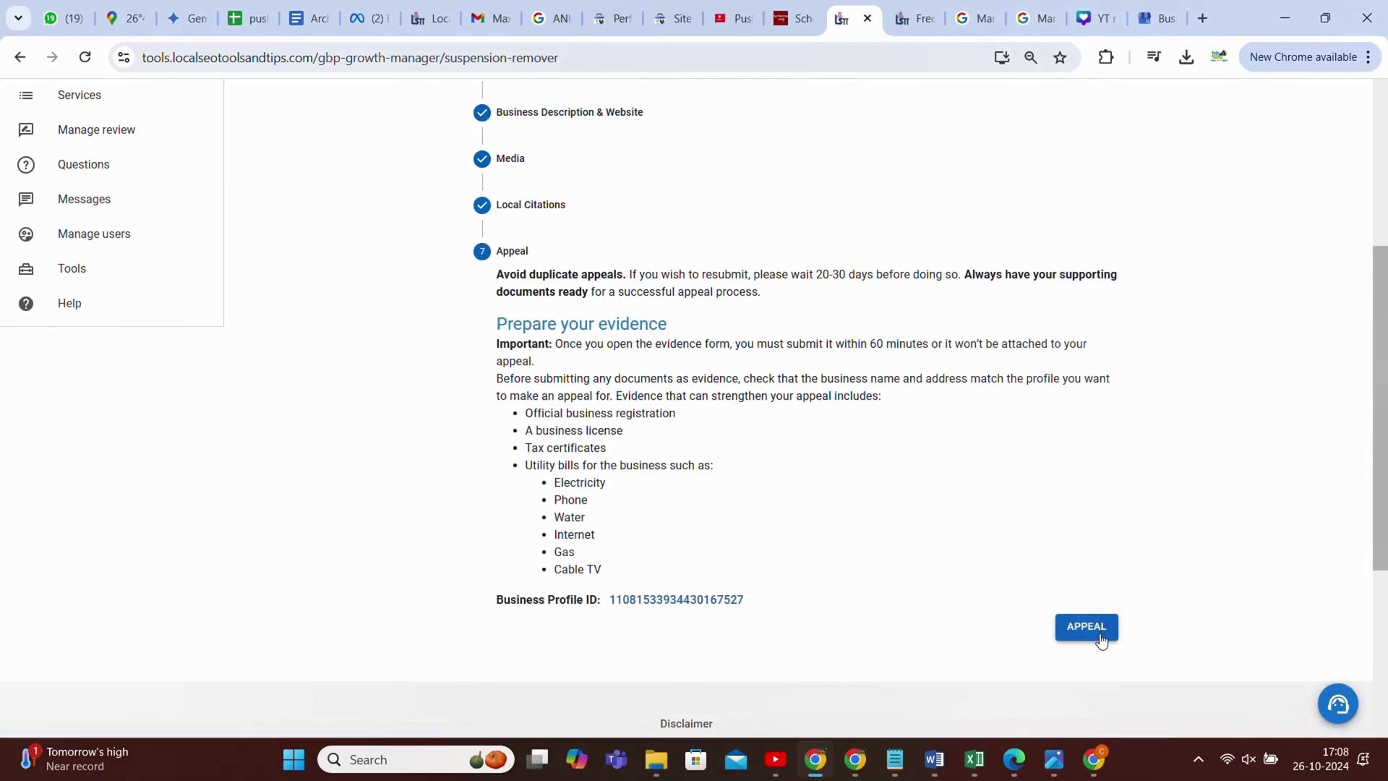
{"action": "left_click_drag", "start_coordinate": [504, 278], "coordinate": [500, 613]}
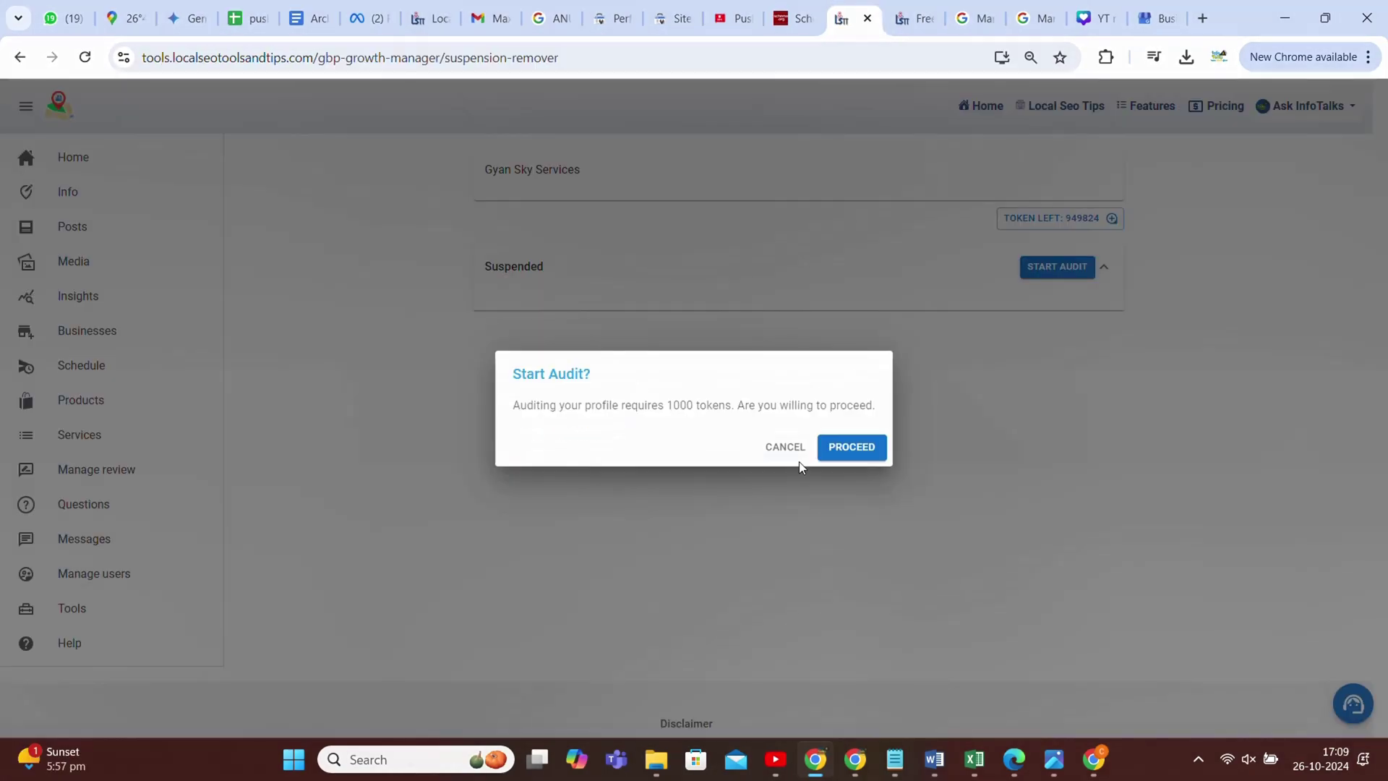
- Start the Gyan Sky Services audit, advance past its business name and opening hours, and recheck the contact number and service area violations
{"action": "left_click", "coordinate": [847, 450]}
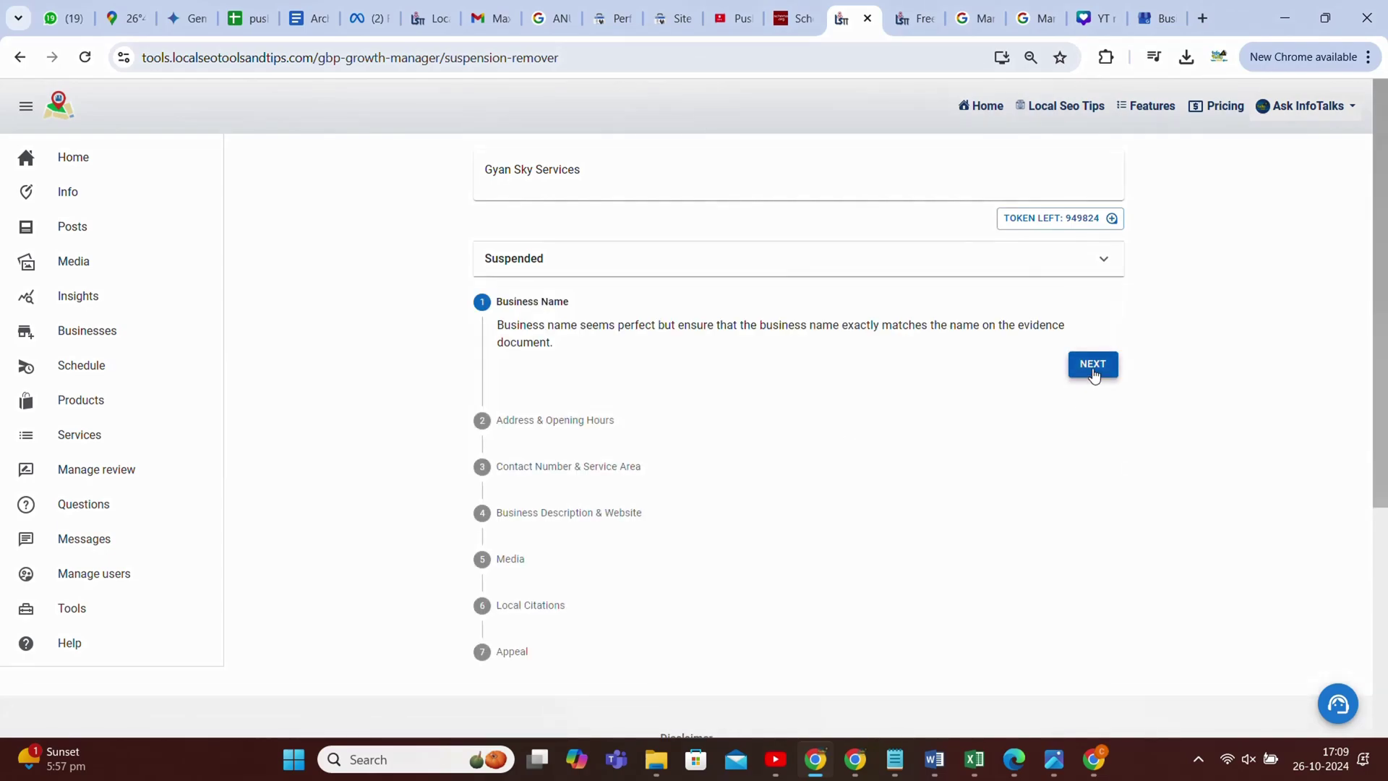
{"action": "left_click", "coordinate": [1090, 369]}
{"action": "left_click", "coordinate": [1093, 475]}
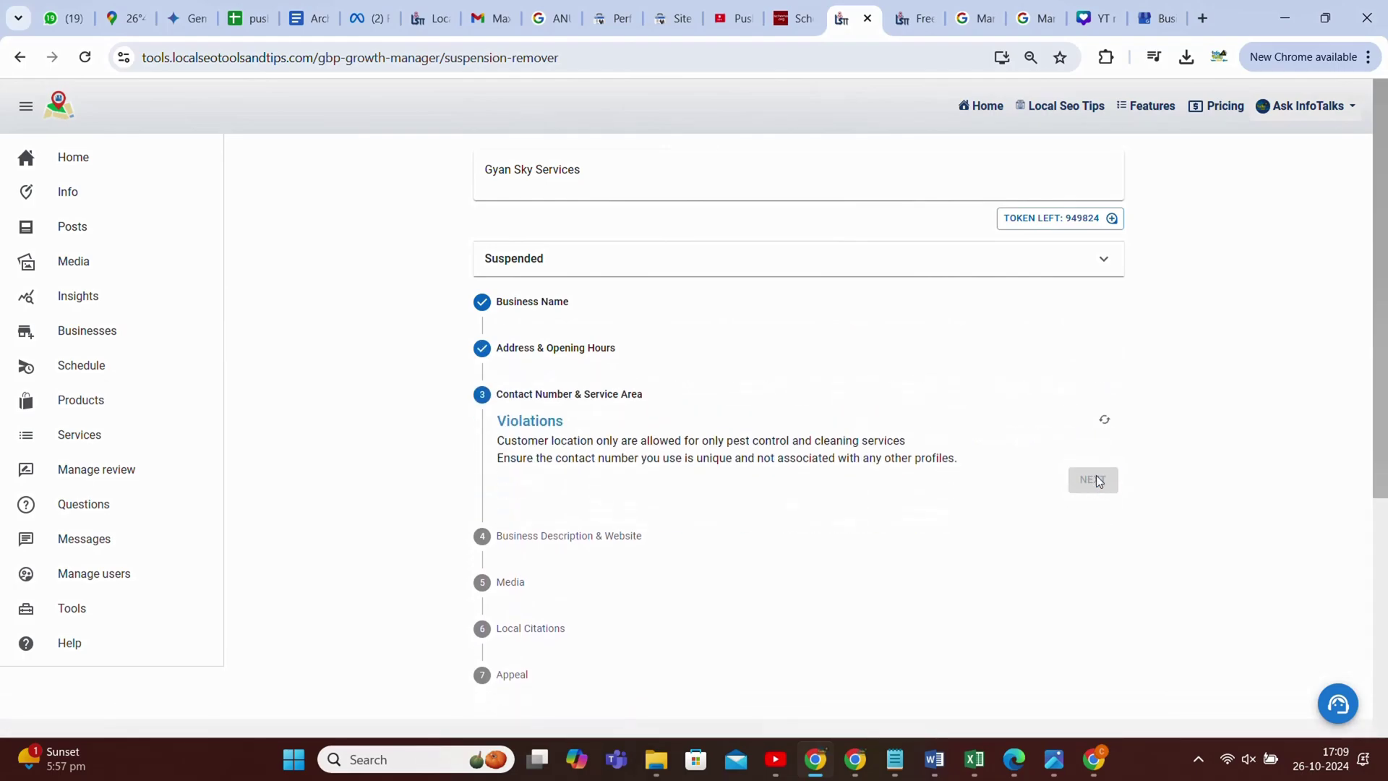
{"action": "left_click", "coordinate": [1104, 423]}
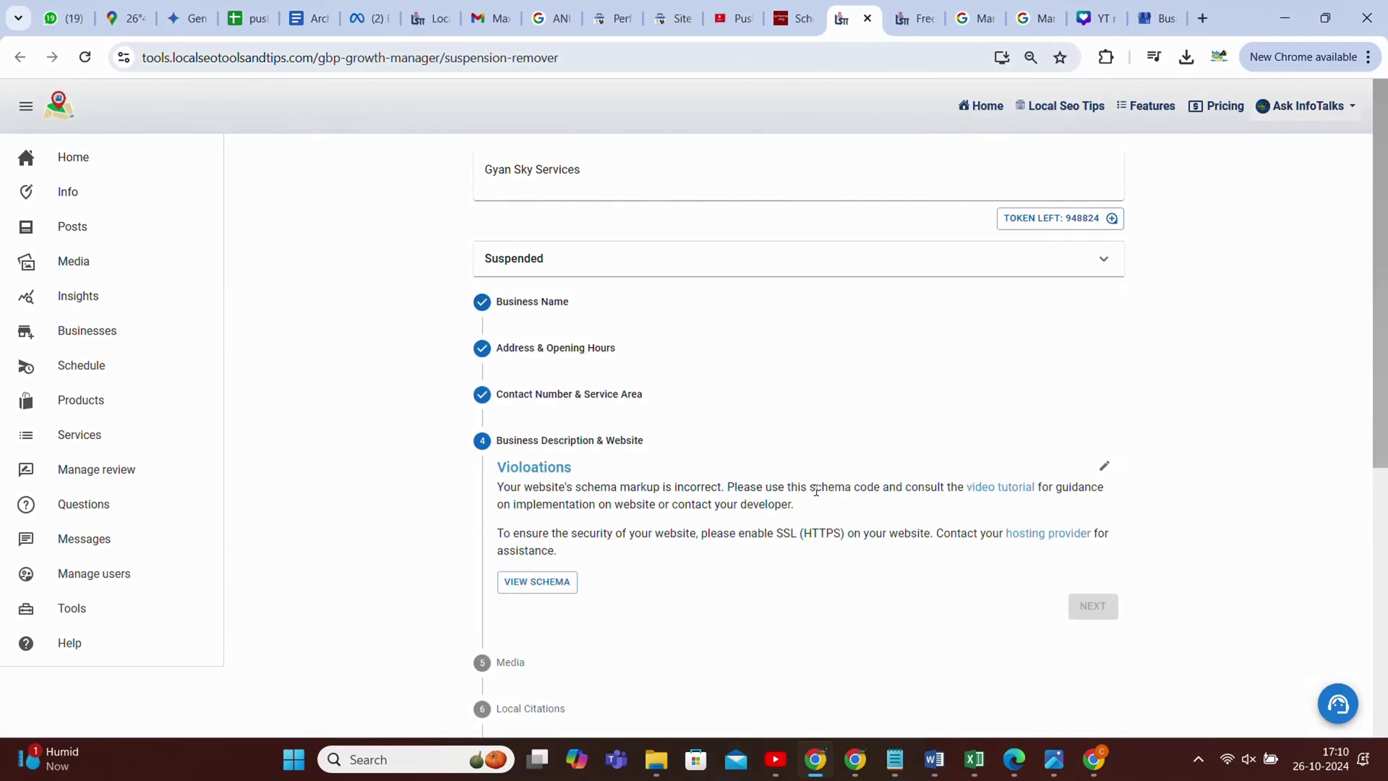
- Review the schema markup and SSL (HTTPS) violations in Gyan Sky Services' Business Description & Website stage
{"action": "scroll", "coordinate": [843, 504], "scroll_direction": "down", "scroll_amount": 1}
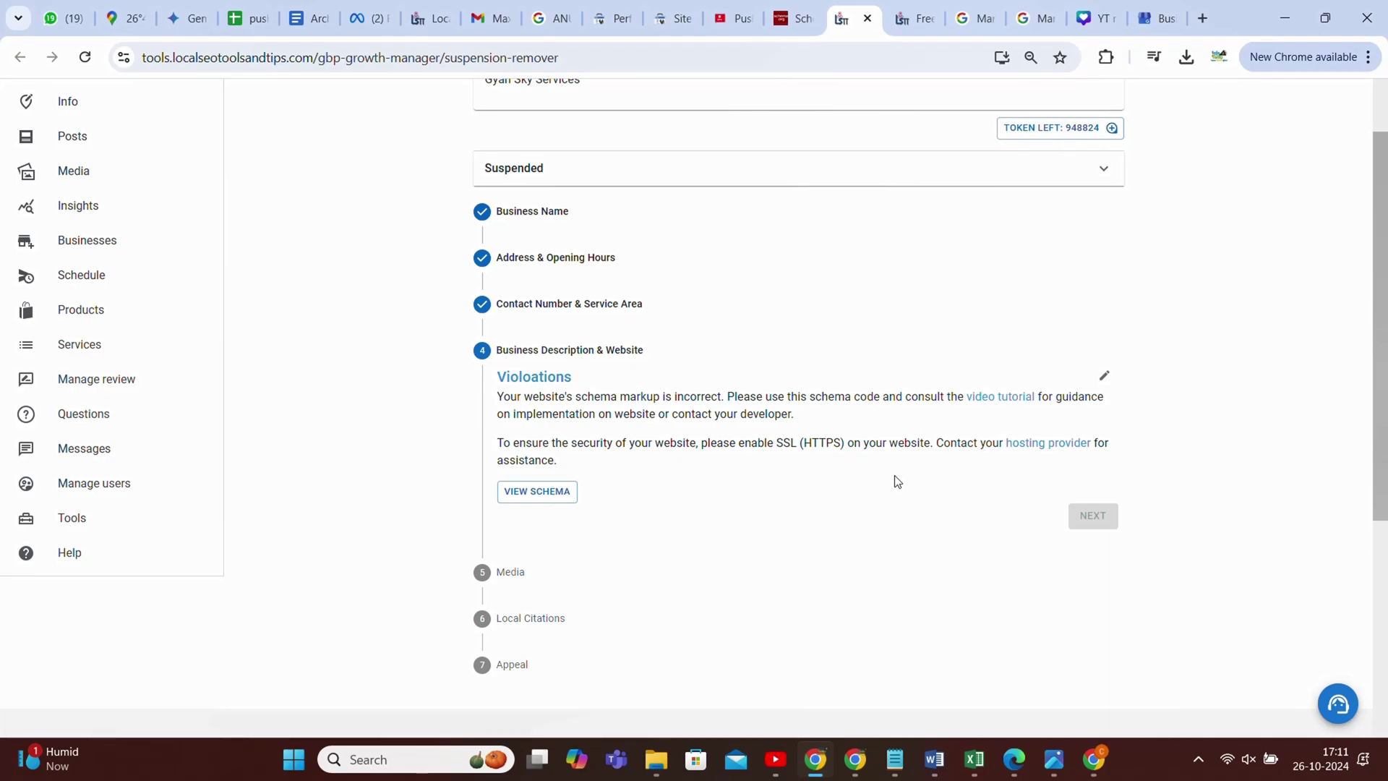
{"action": "left_click_drag", "start_coordinate": [777, 442], "coordinate": [844, 444]}
{"action": "left_click", "coordinate": [795, 445]}
{"action": "left_click_drag", "start_coordinate": [690, 445], "coordinate": [906, 445]}
{"action": "left_click", "coordinate": [904, 445]}
- Reload the Gyan Sky Services audit and recheck the missing images violation in the Media stage
{"action": "key", "text": "F5"}
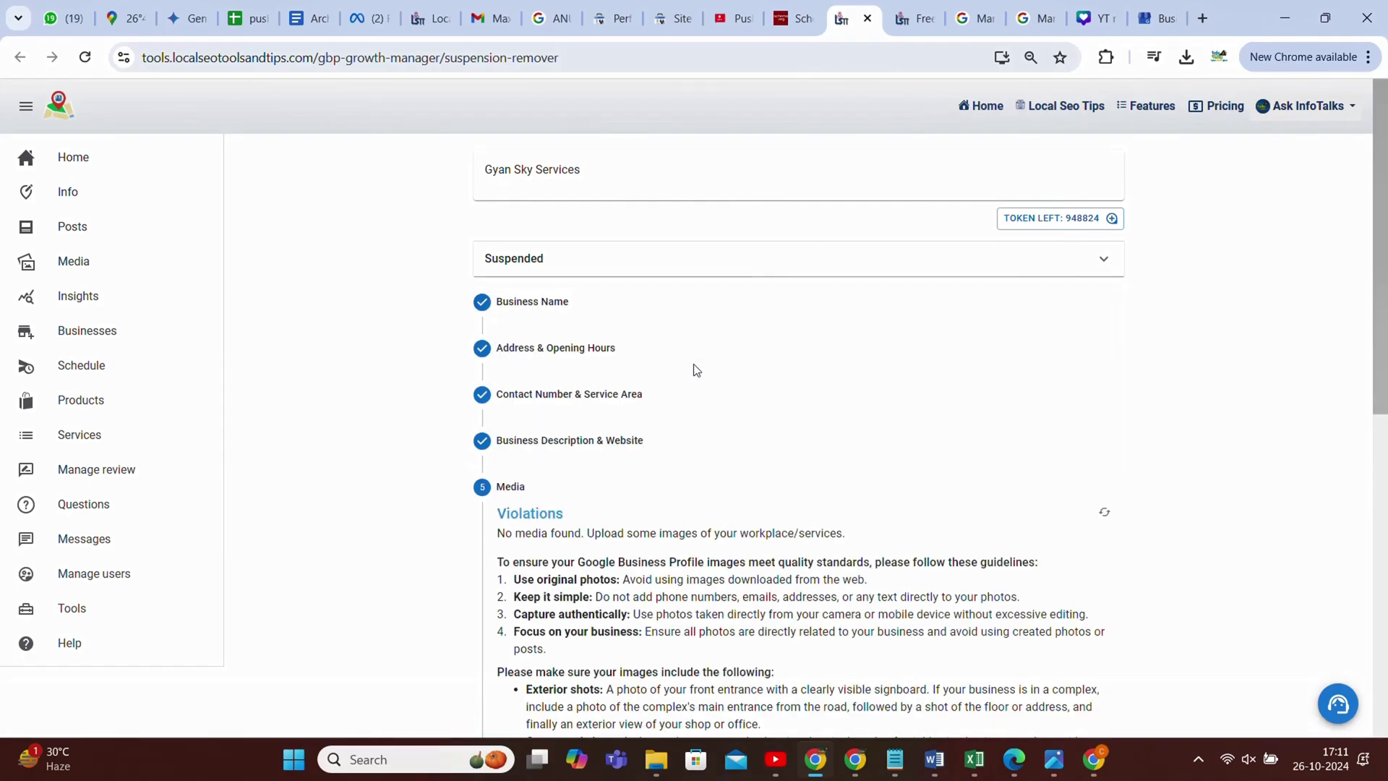
{"action": "scroll", "coordinate": [695, 371], "scroll_direction": "down", "scroll_amount": 3}
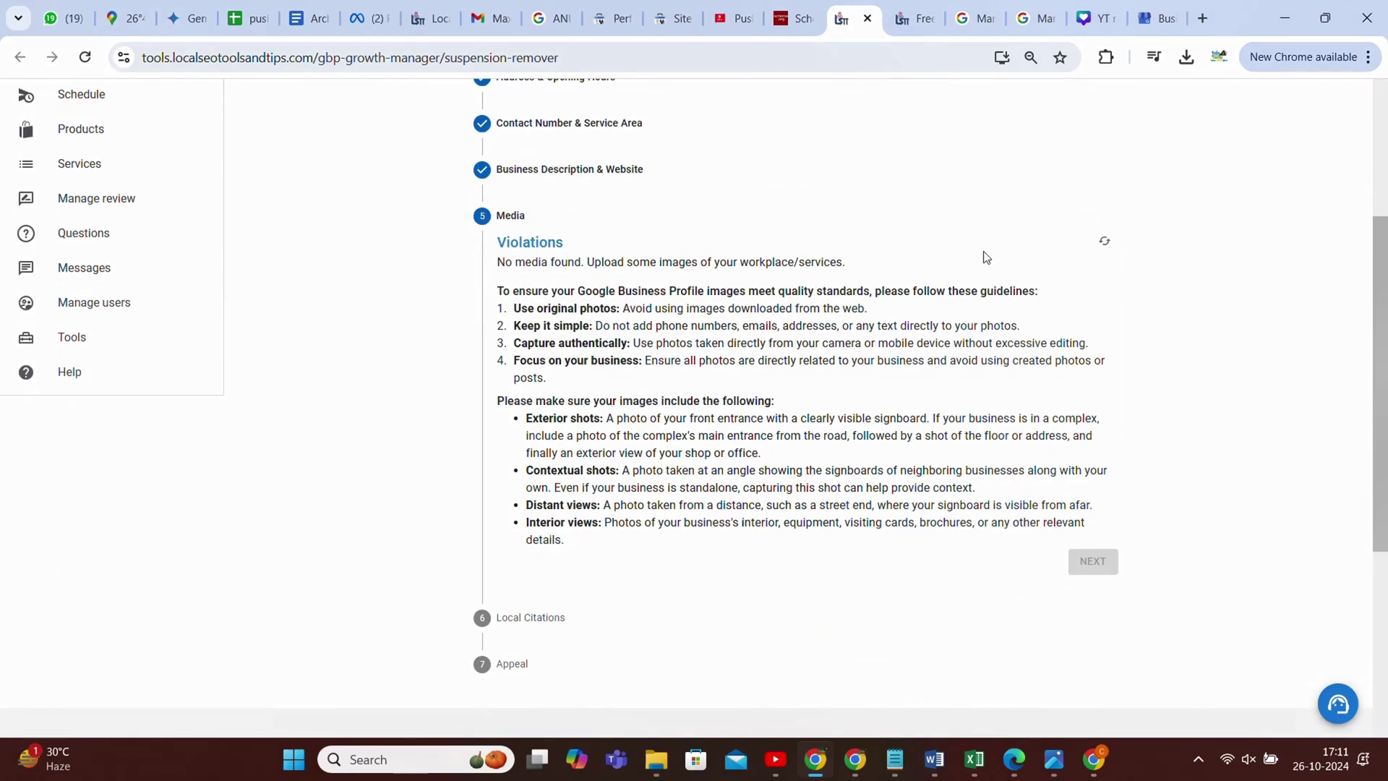
{"action": "left_click", "coordinate": [1105, 242]}
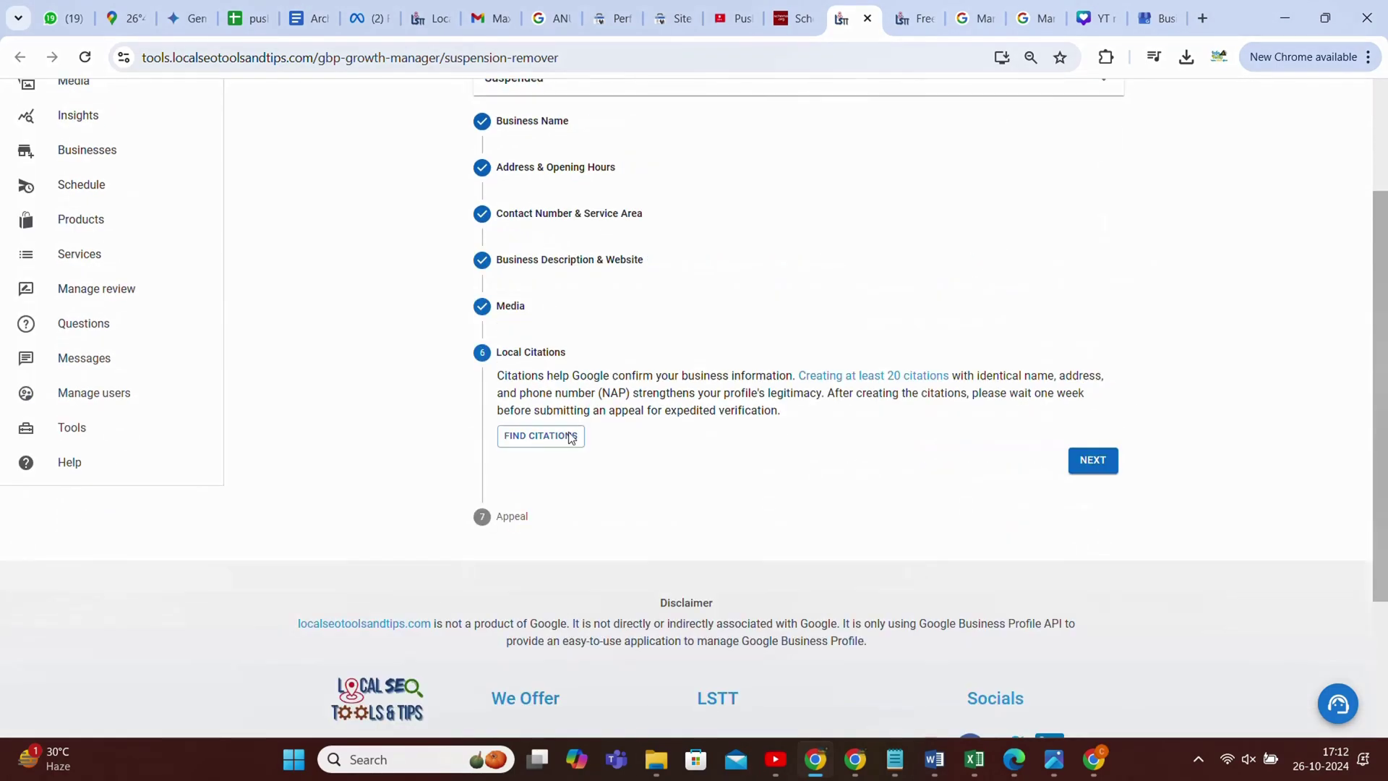
- Find Gyan Sky Services' local citations and advance the audit to the Appeal stage
{"action": "left_click", "coordinate": [538, 438]}
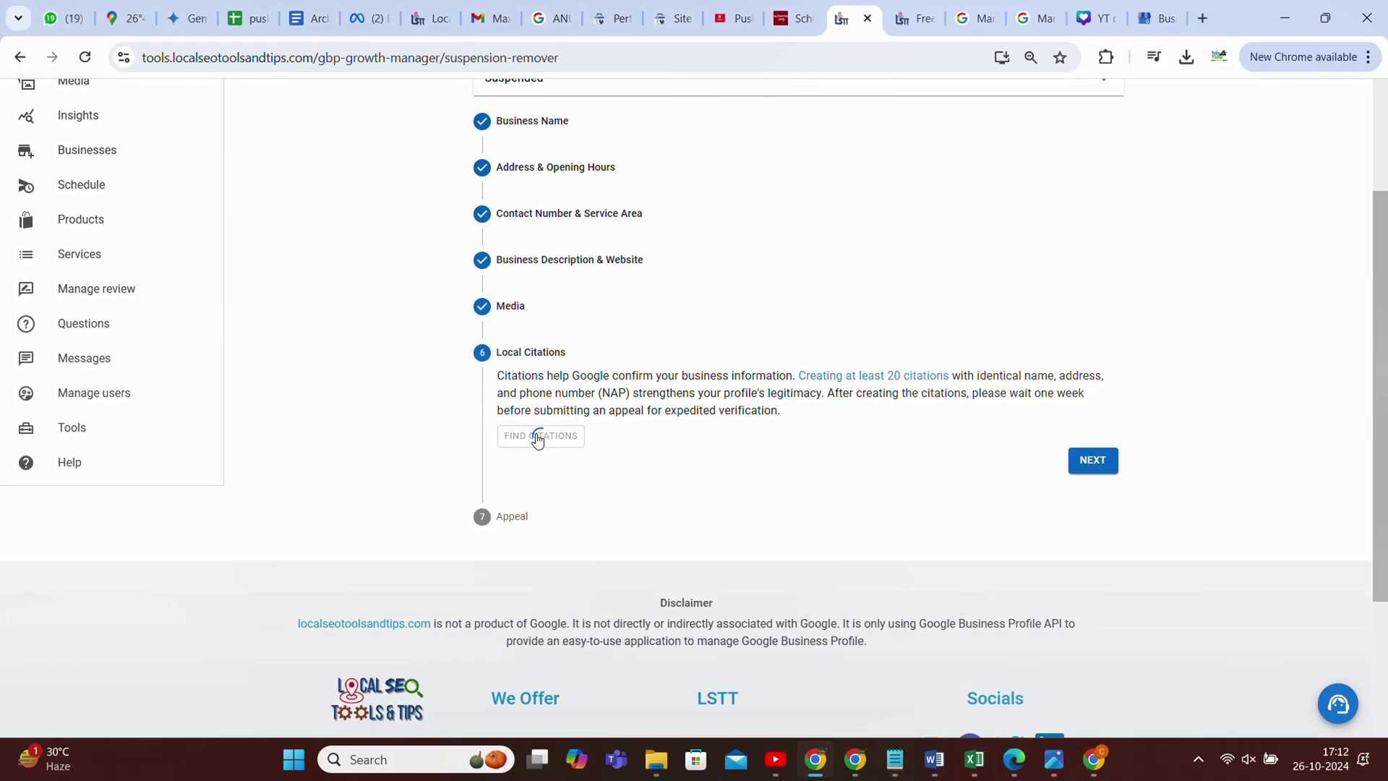
{"action": "scroll", "coordinate": [551, 441], "scroll_direction": "down", "scroll_amount": 4}
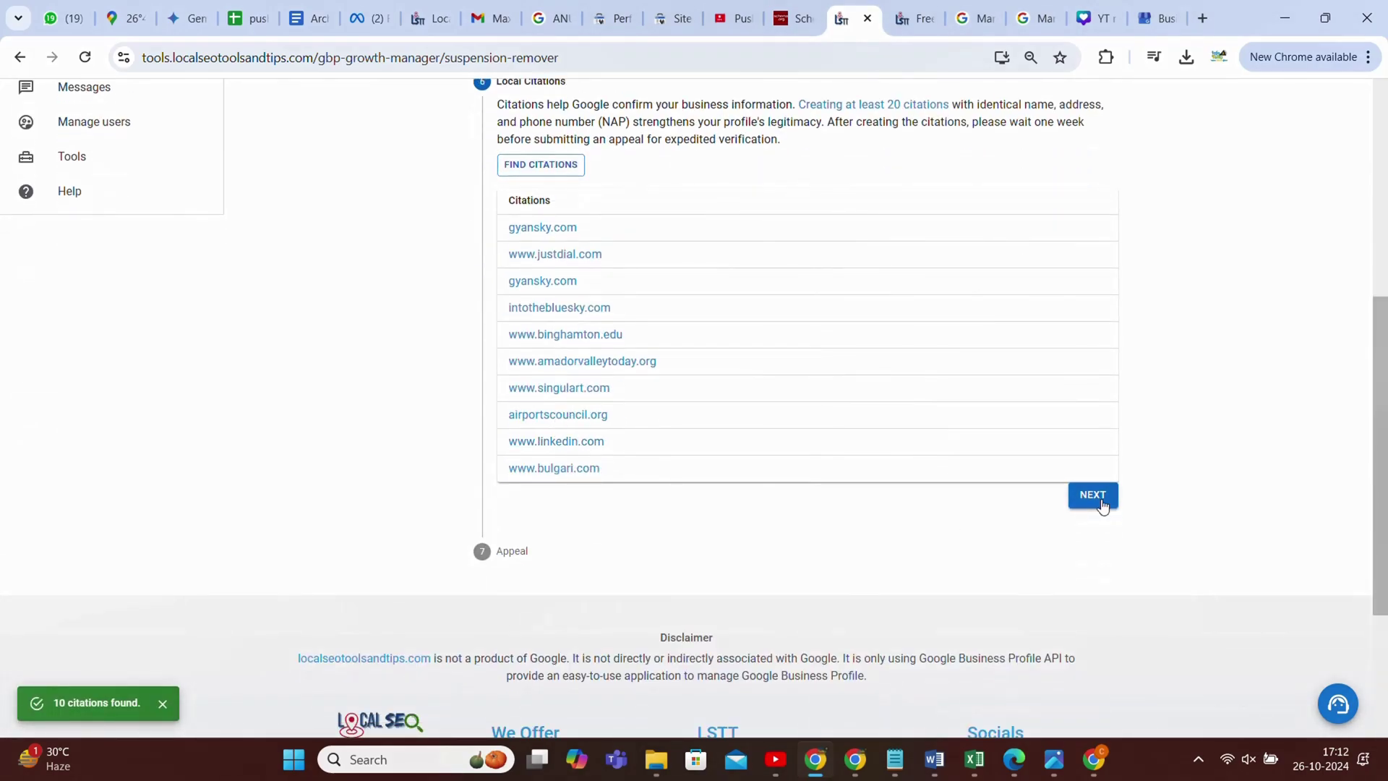
{"action": "left_click", "coordinate": [1093, 496]}
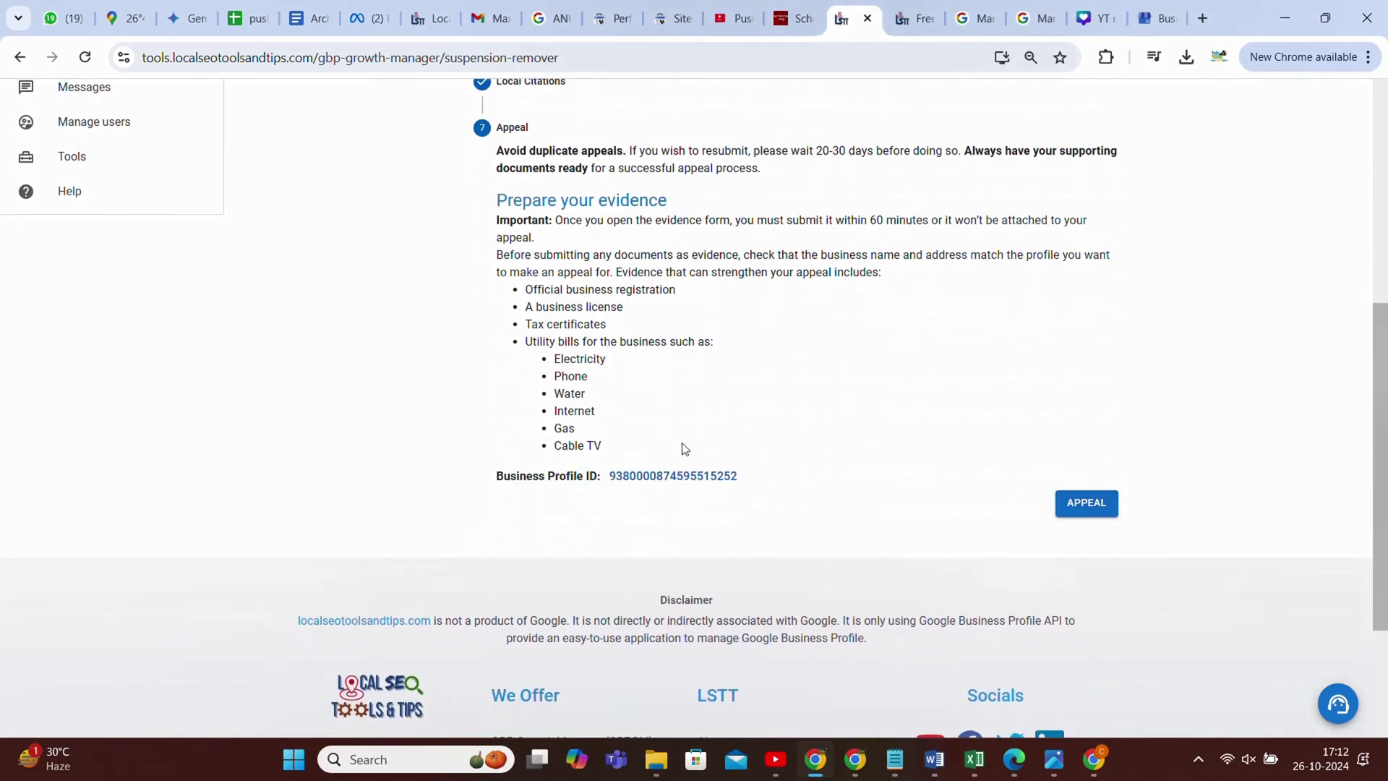